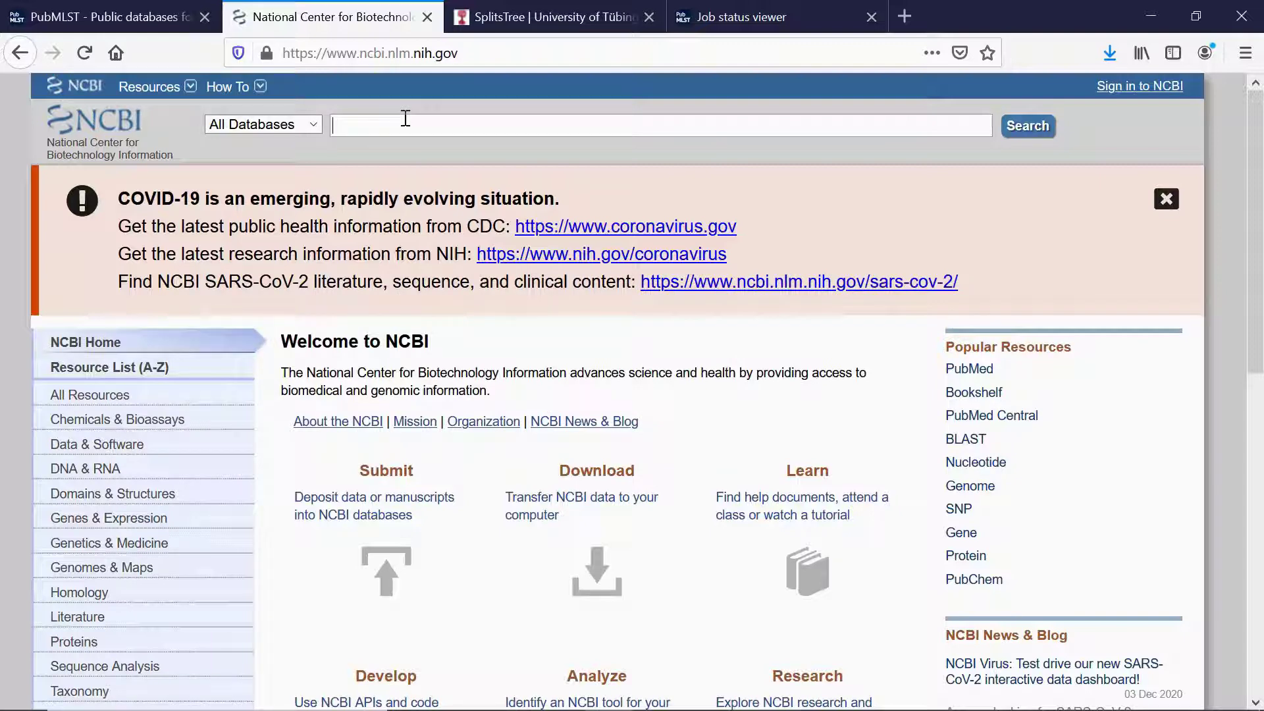
- Search NCBI's Genome database for 'neisseria subflava'
type("neisseria subflava")
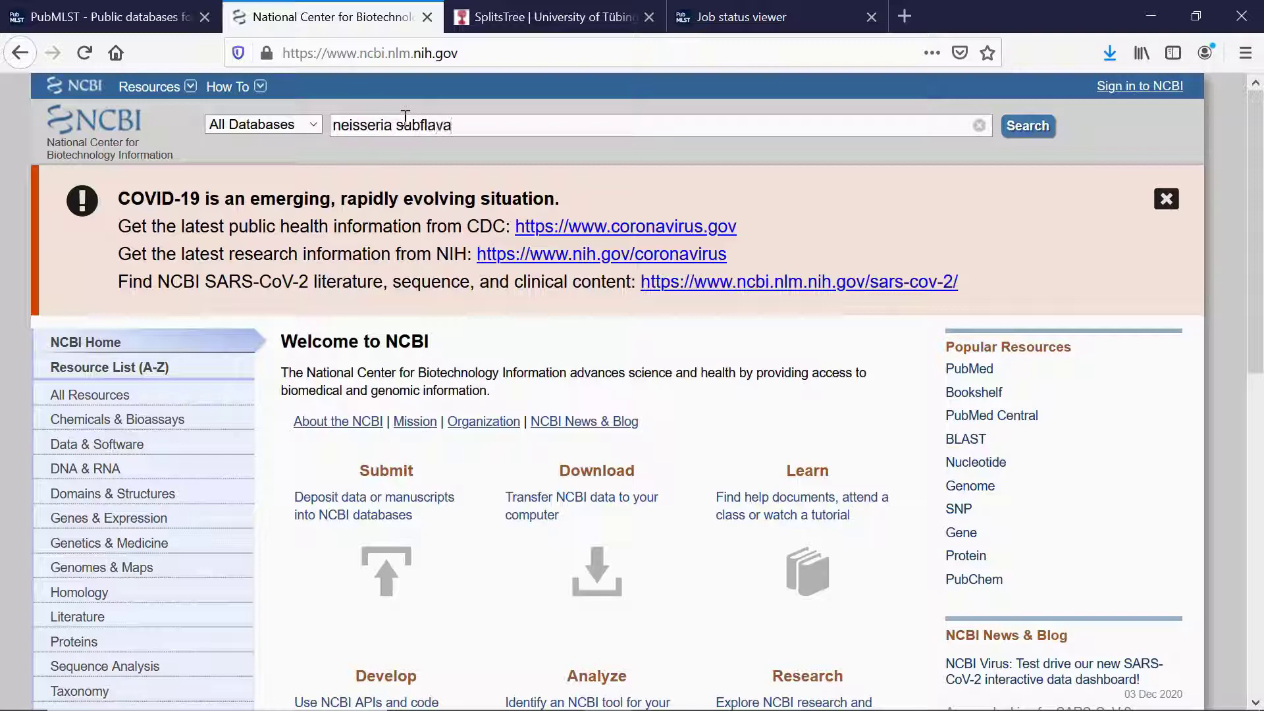
left_click(311, 125)
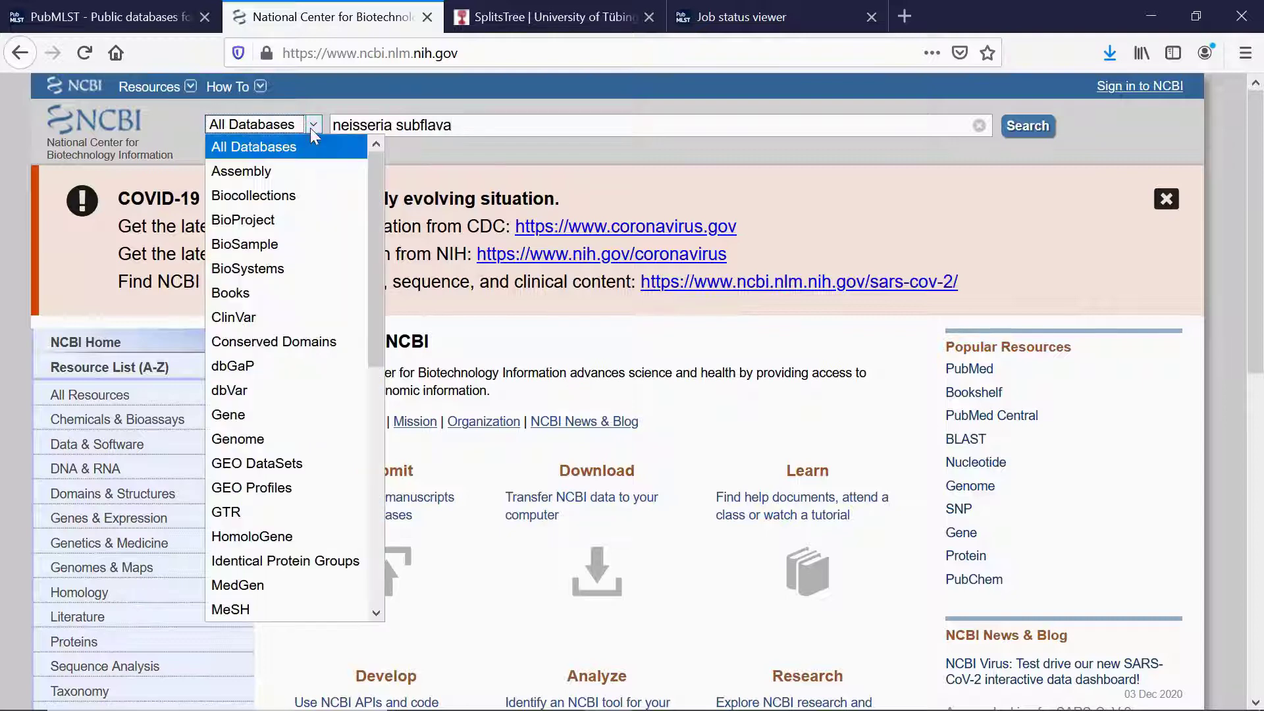
scroll(295, 315, "down", 1)
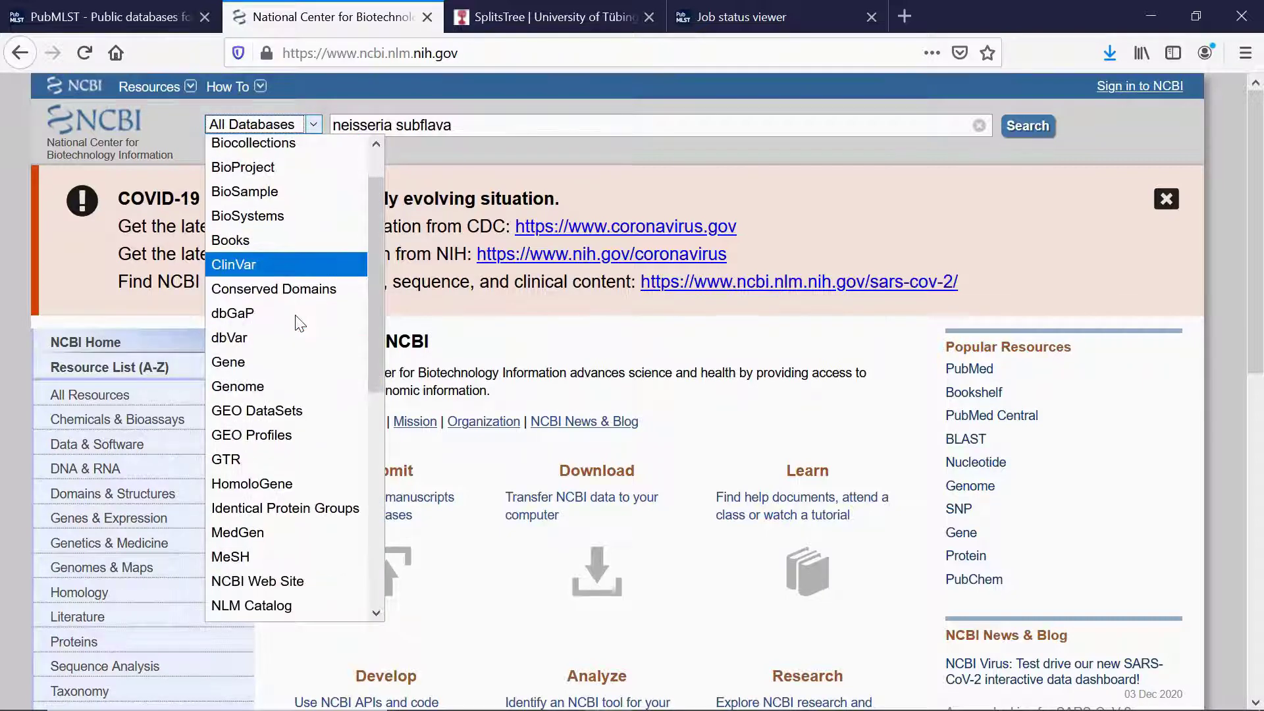
left_click(260, 390)
left_click(1025, 136)
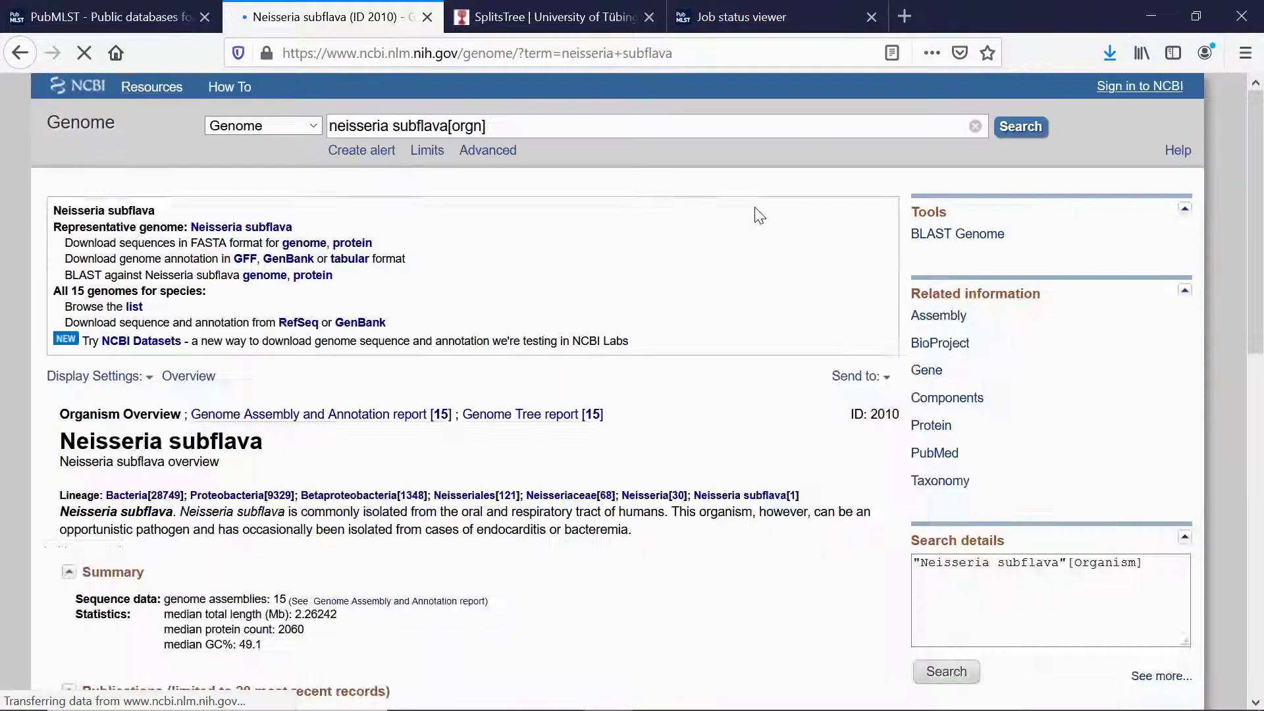
scroll(643, 338, "down", 3)
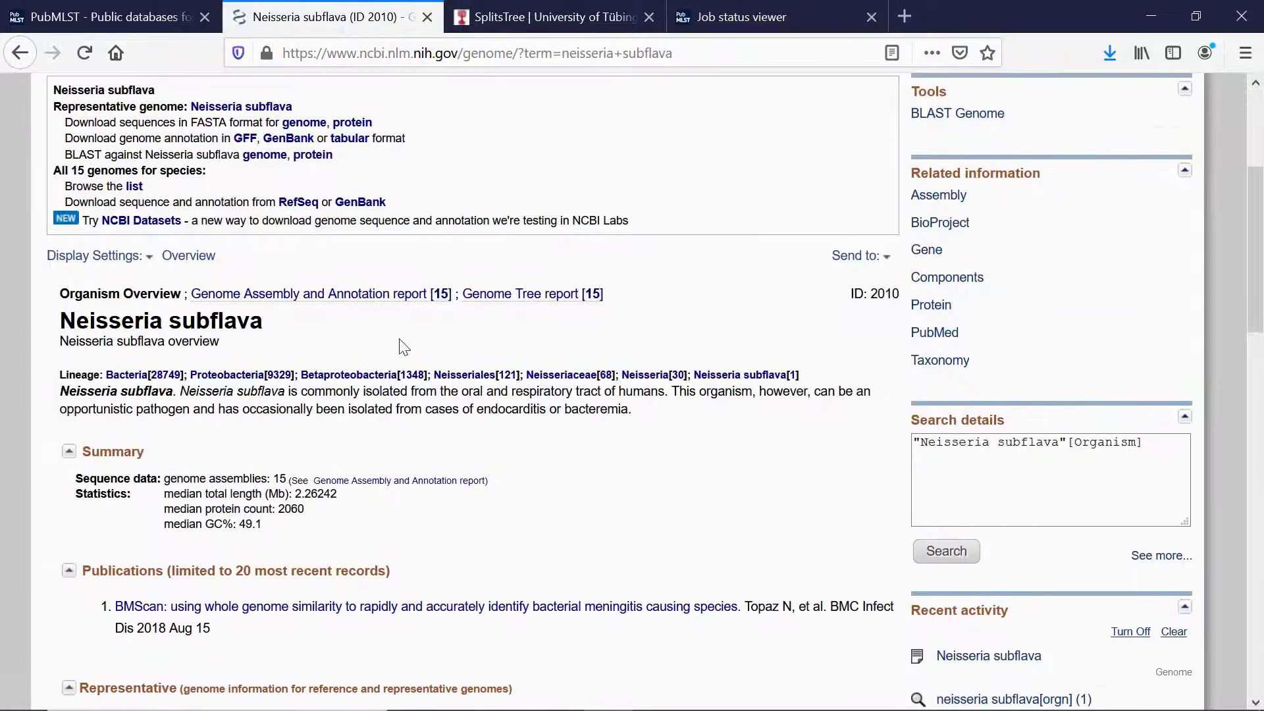
- Open the Genome Assembly and Annotation report and review its 15 Neisseria subflava assemblies
left_click(386, 297)
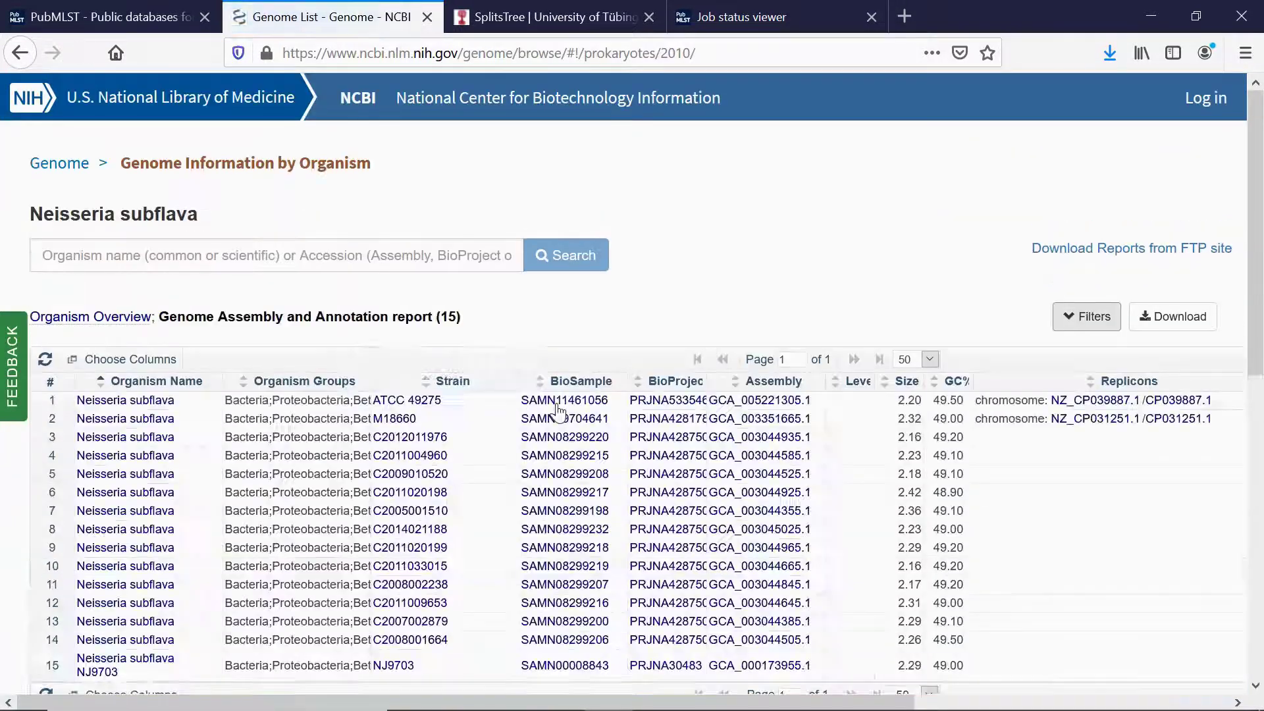
scroll(559, 408, "down", 2)
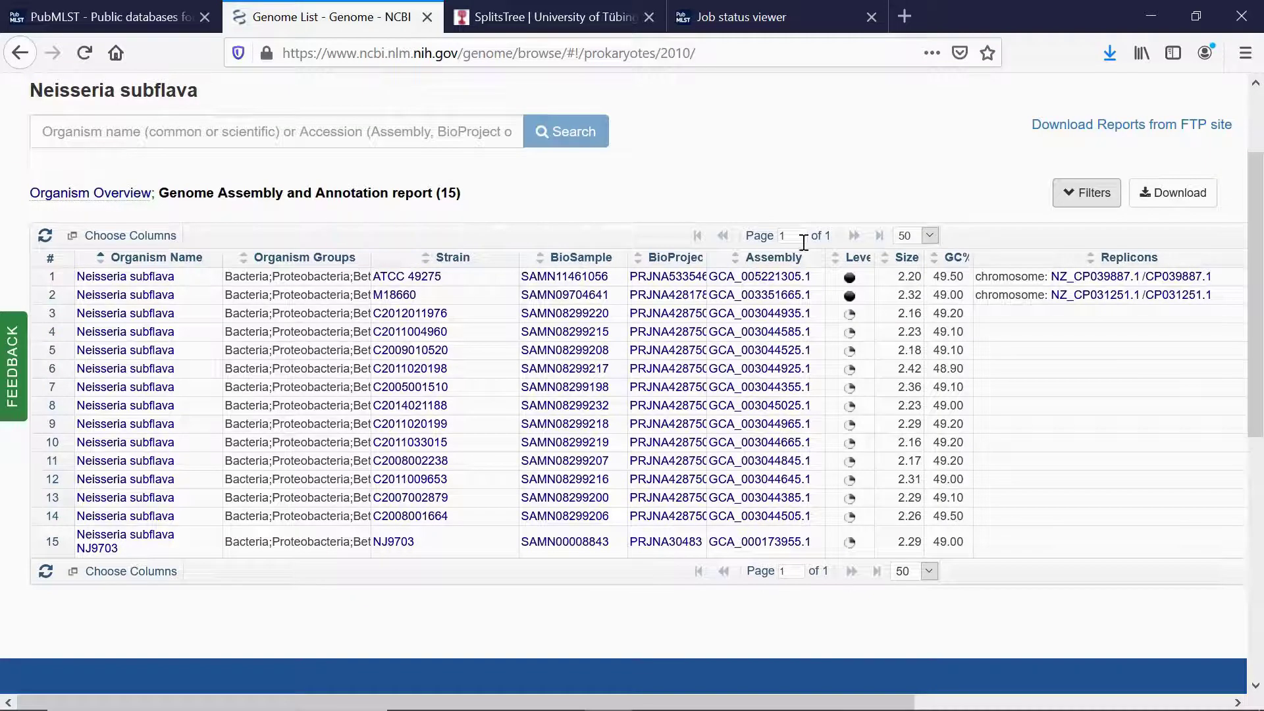
mouse_move(849, 283)
- On PubMLST, filter the Organisms list to letter N, leaving Neisseria spp
left_click(94, 9)
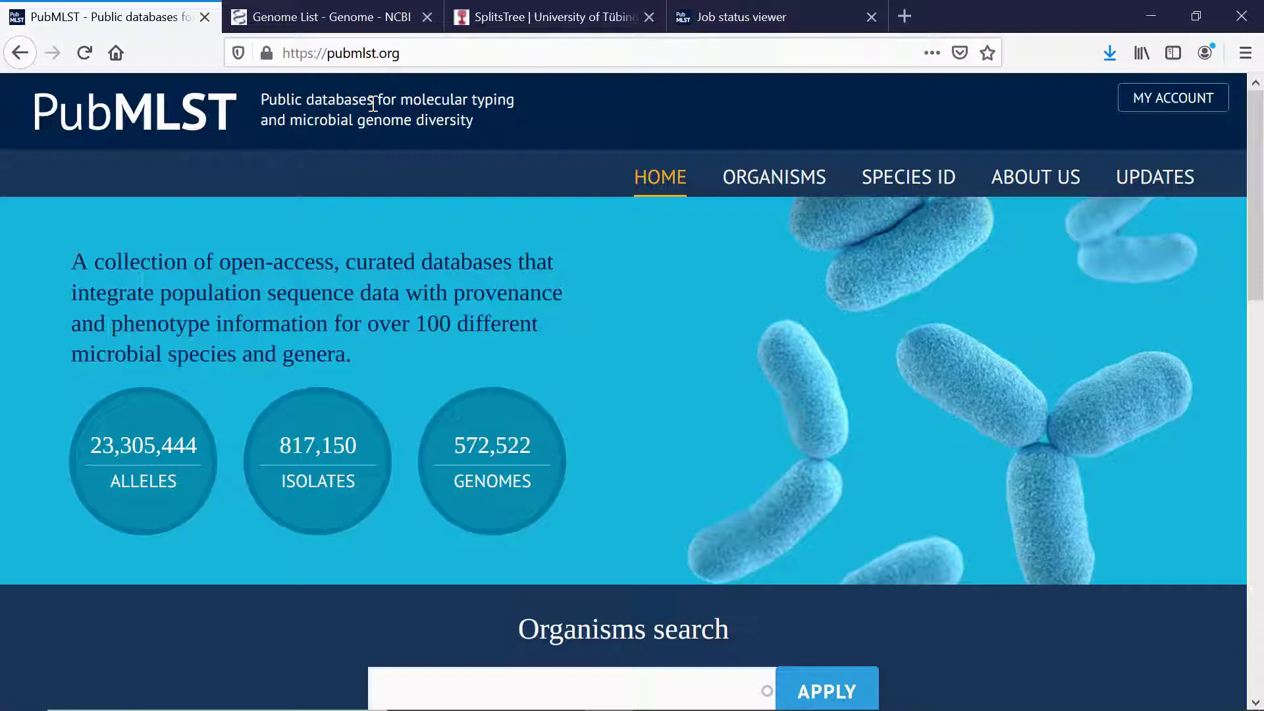
scroll(594, 269, "down", 4)
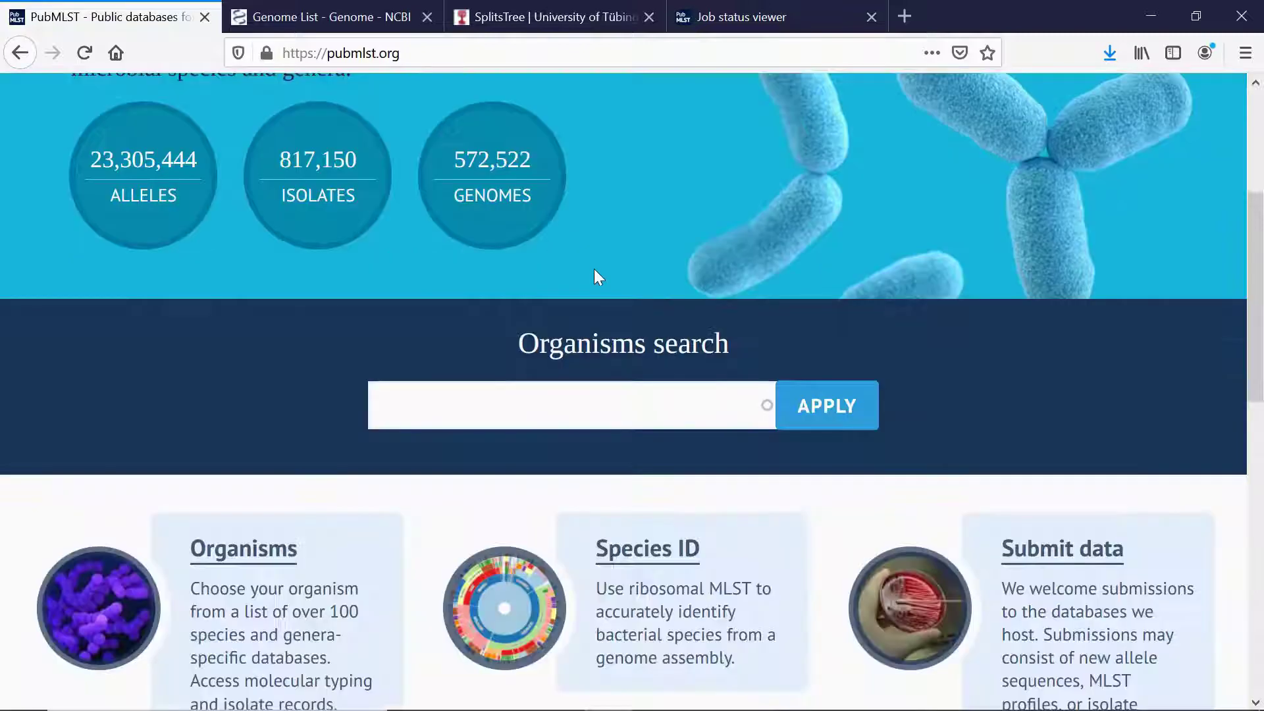
scroll(510, 316, "down", 2)
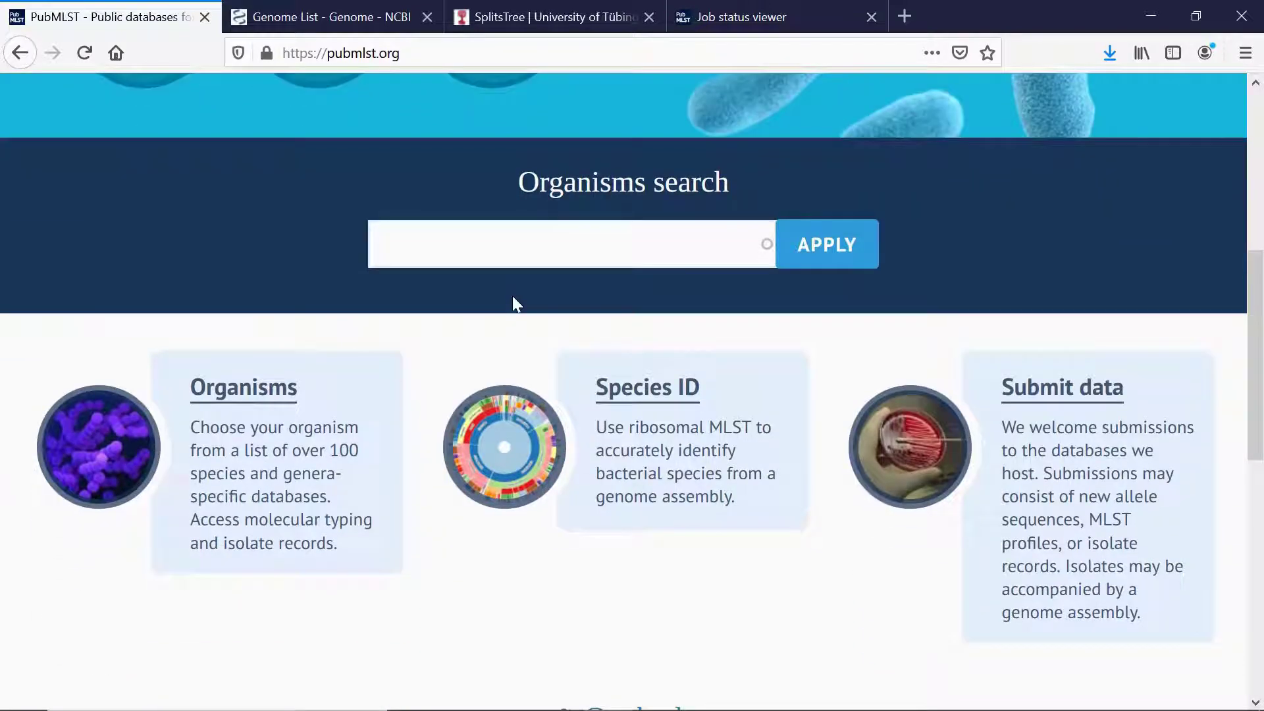
left_click(267, 393)
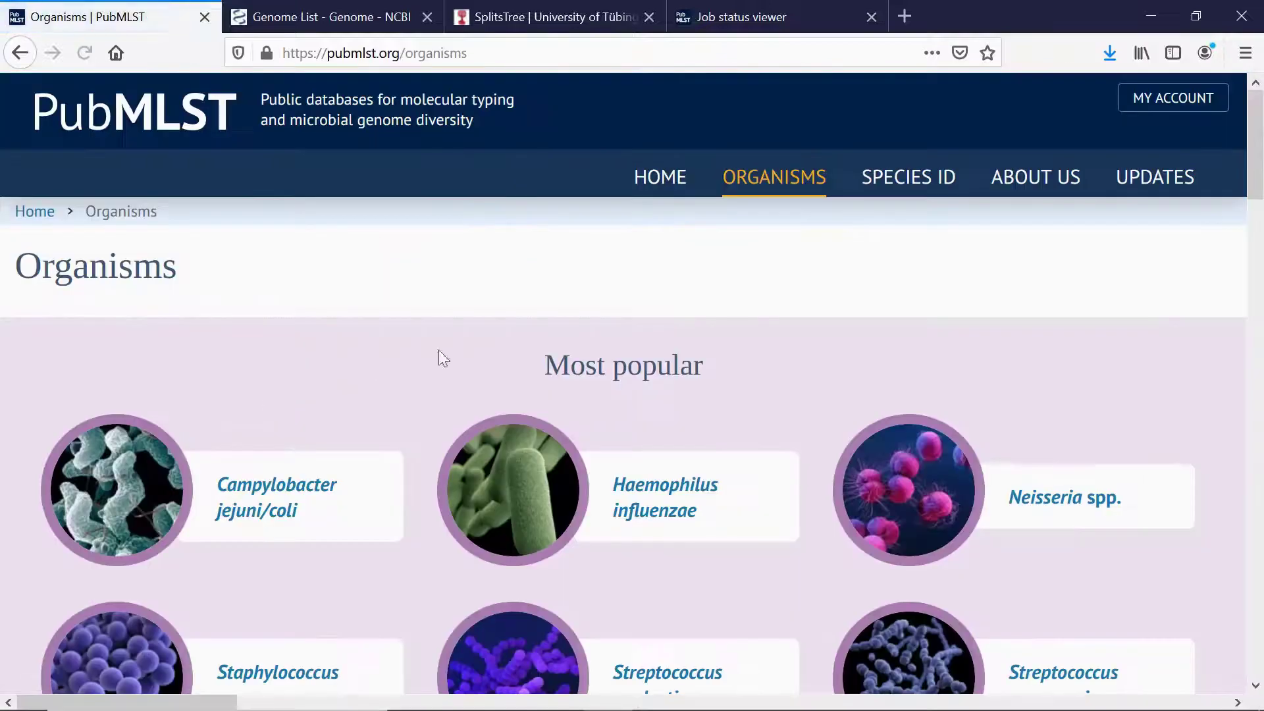
scroll(471, 376, "down", 6)
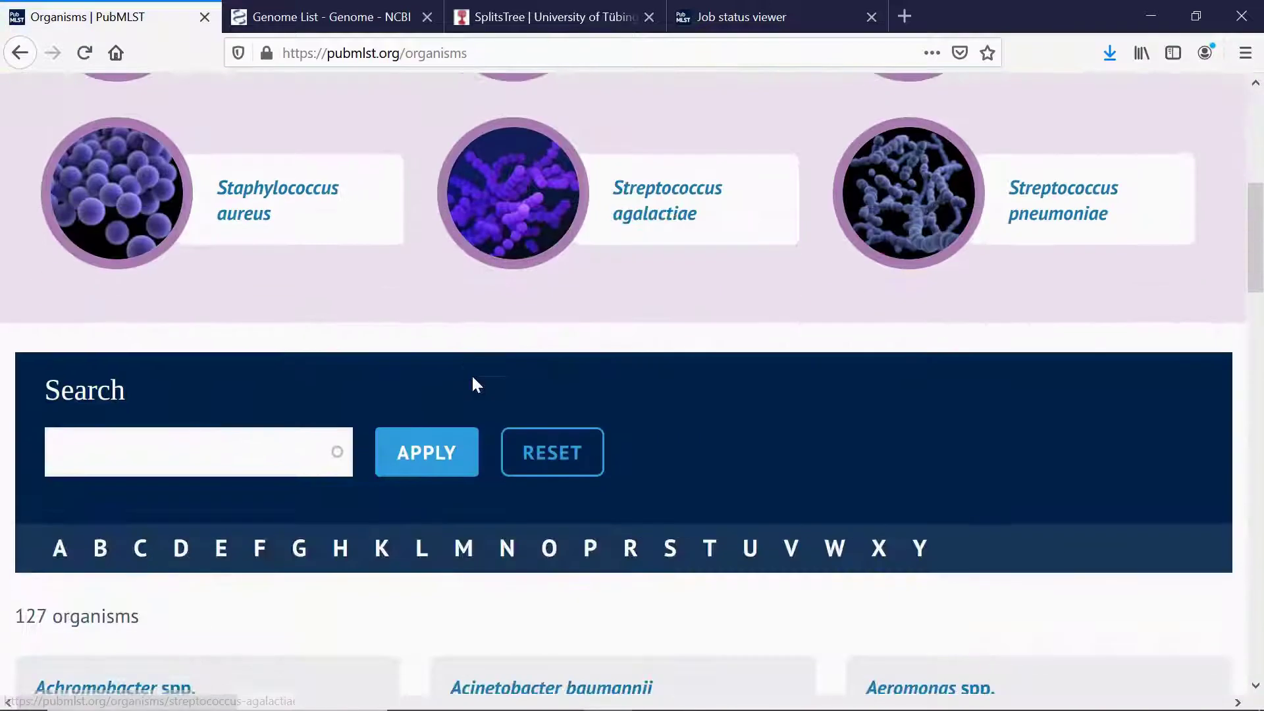
left_click(503, 552)
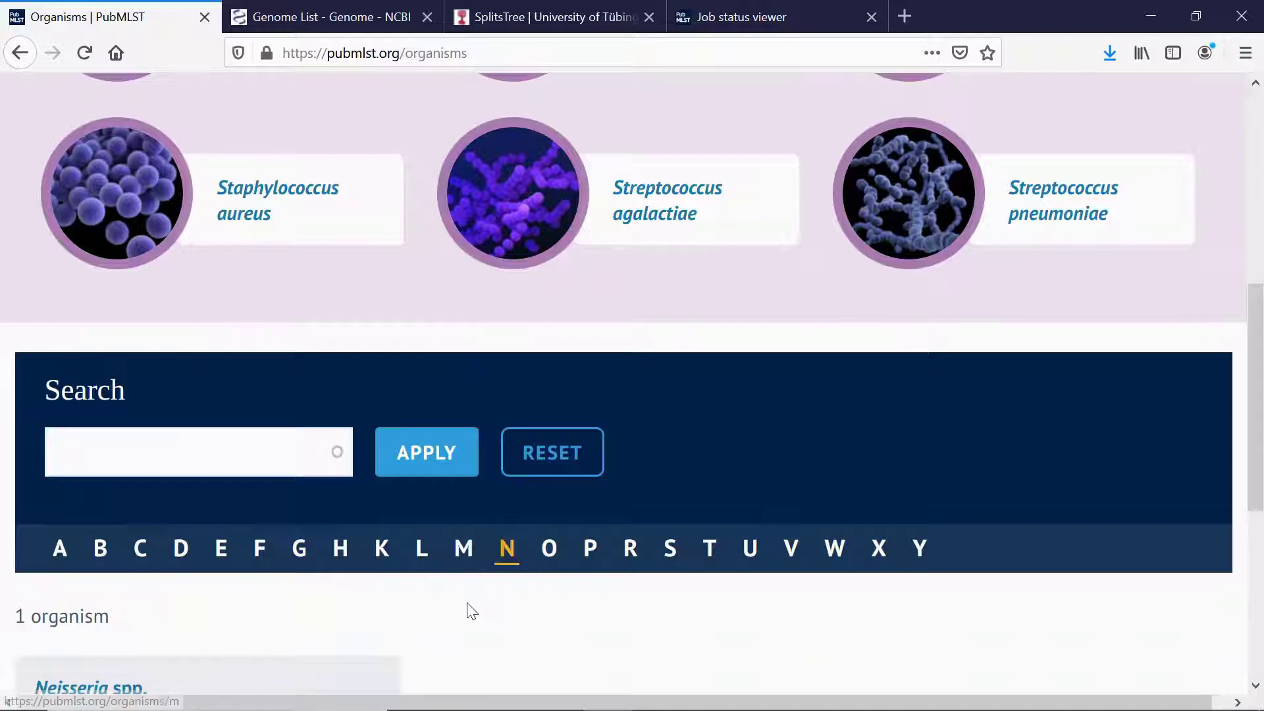
scroll(472, 611, "down", 4)
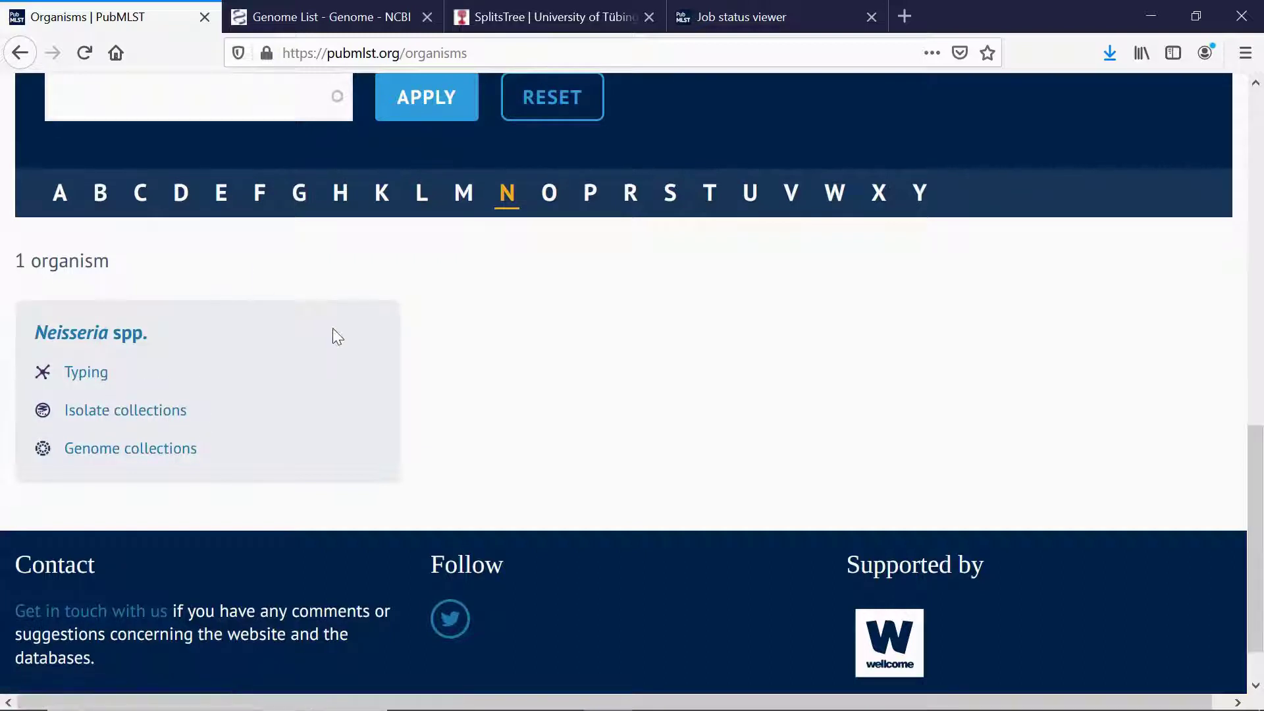
- Open the Neisseria isolates search form and pick the species field as the filter
left_click(150, 415)
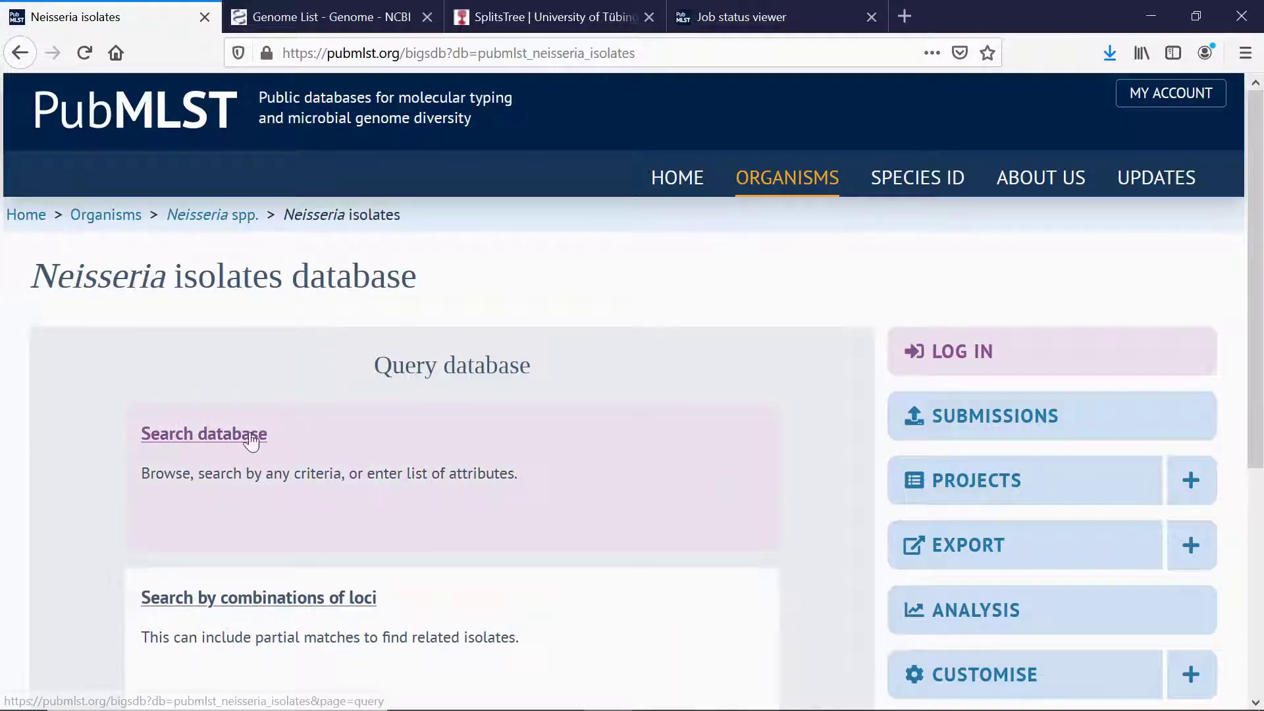
left_click(252, 438)
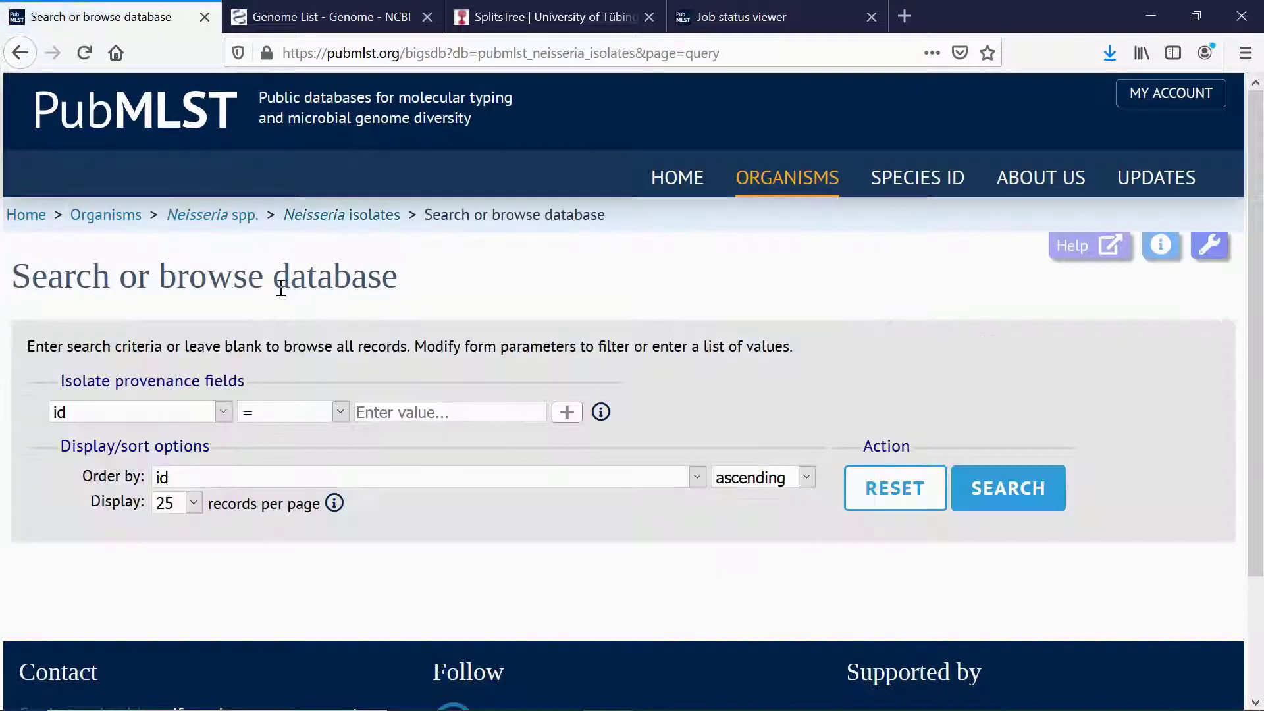
left_click(224, 413)
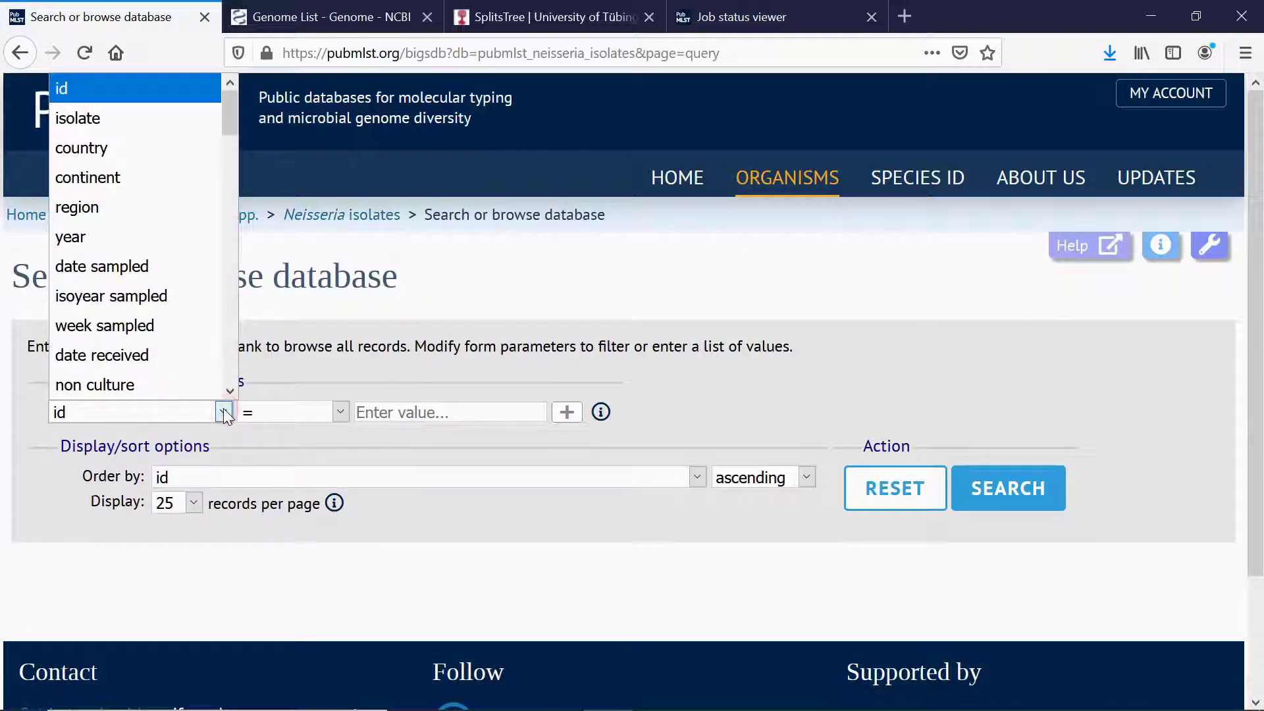
scroll(188, 317, "down", 2)
scroll(185, 315, "down", 1)
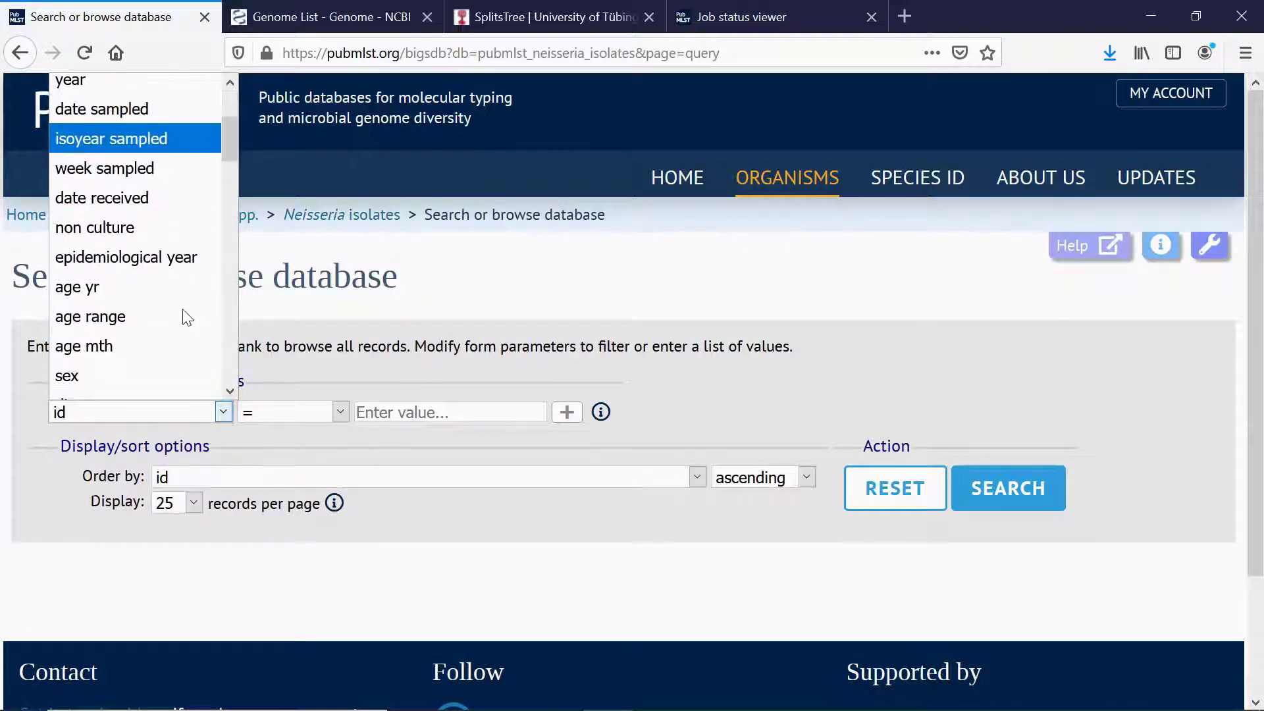
scroll(184, 314, "down", 1)
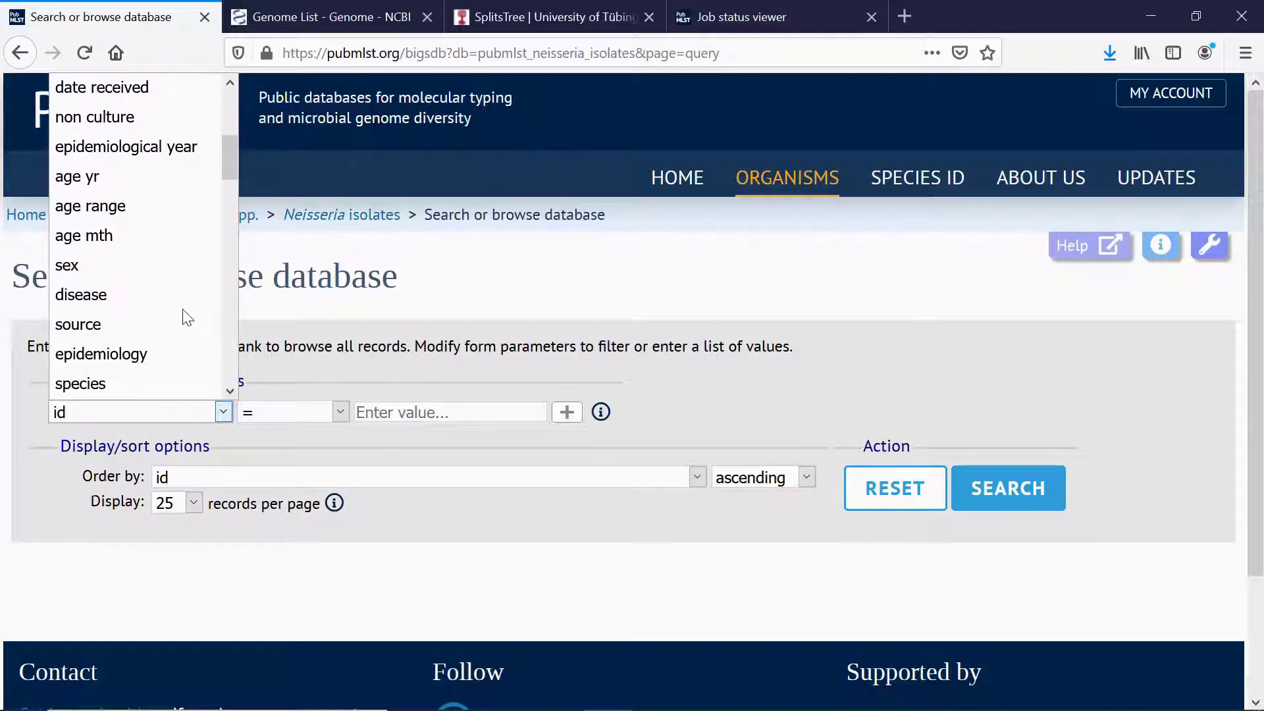
left_click(89, 385)
- Search for species 'Neisseria subflava' with all records displayed on one page
left_click(416, 414)
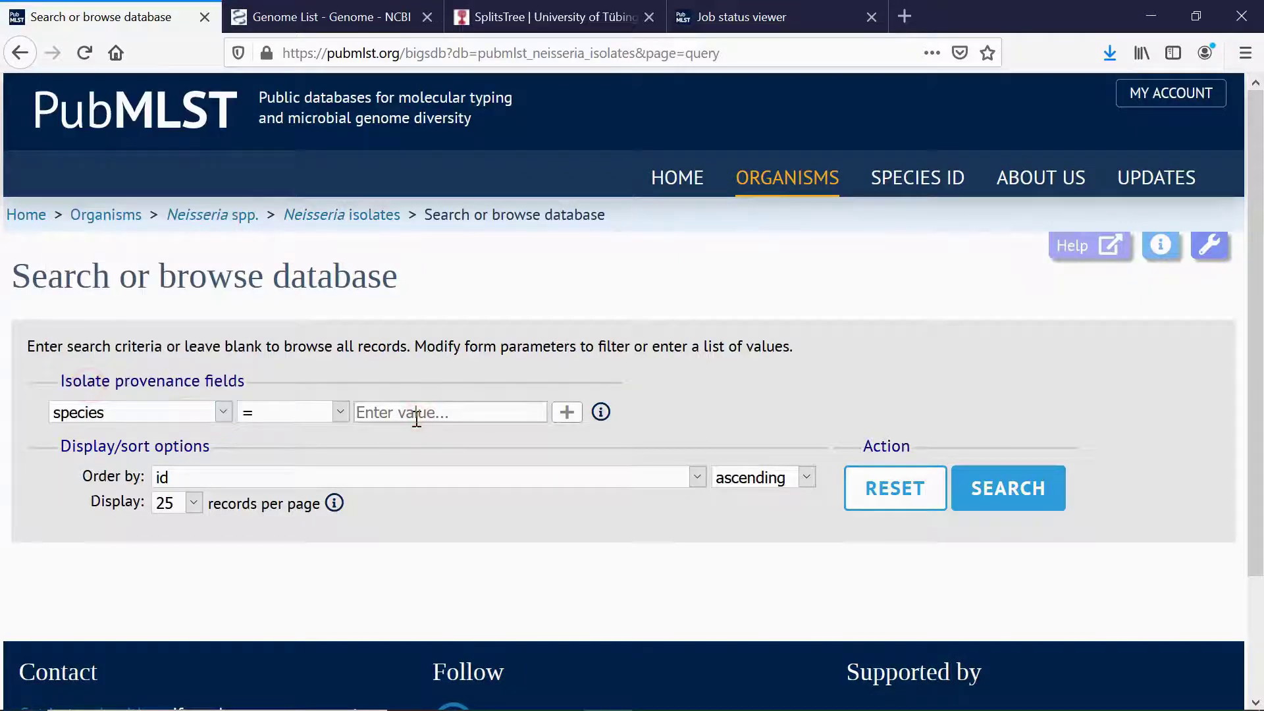
type("neisseria subflava")
left_click(432, 433)
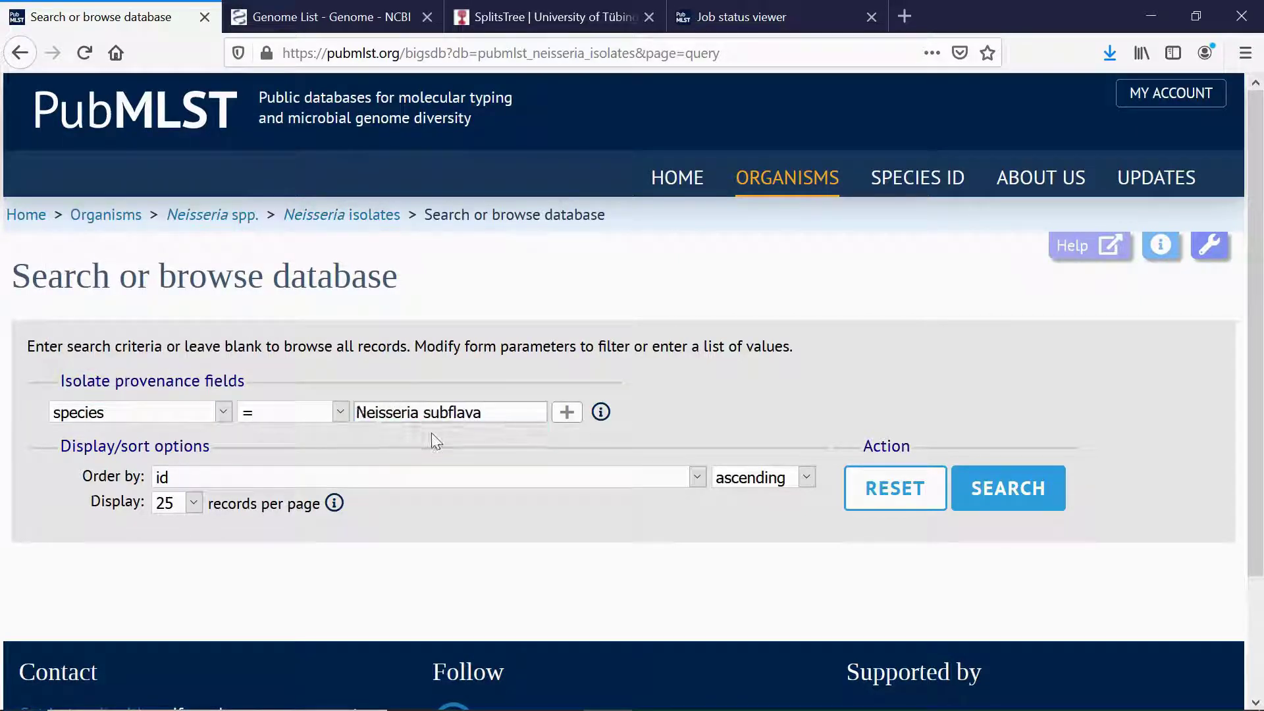
left_click(191, 505)
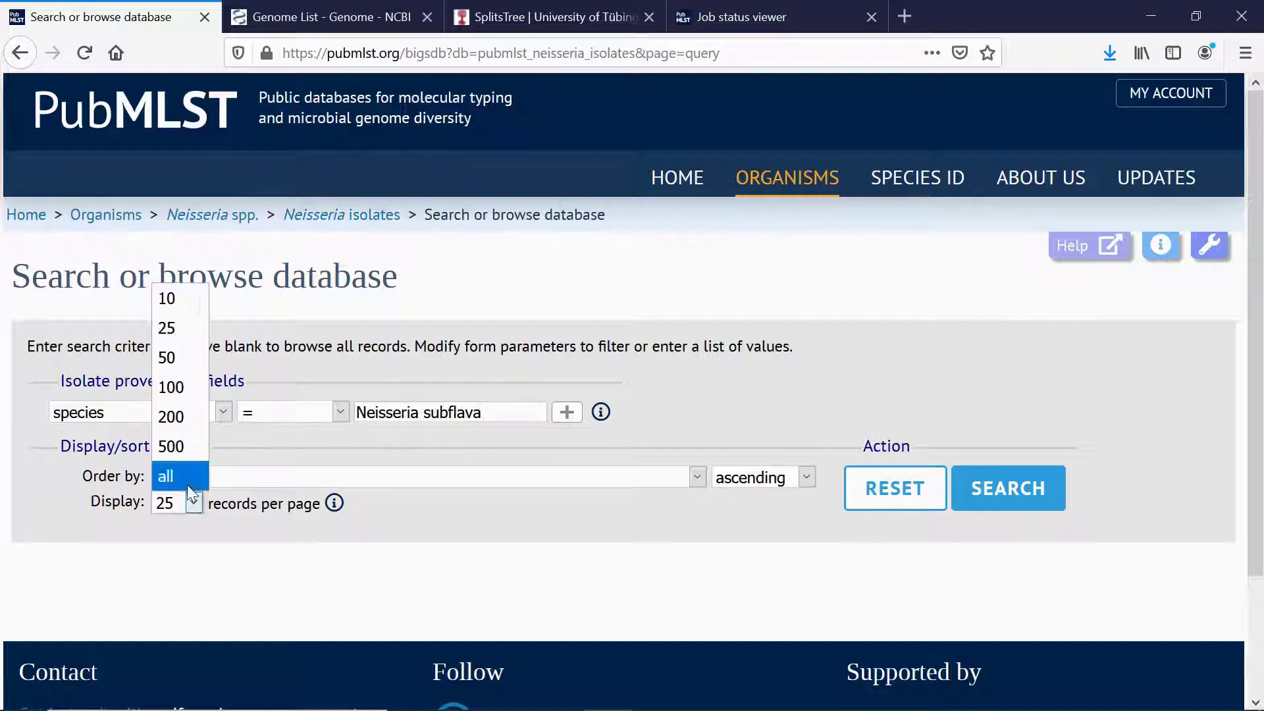
left_click(187, 479)
left_click(1004, 501)
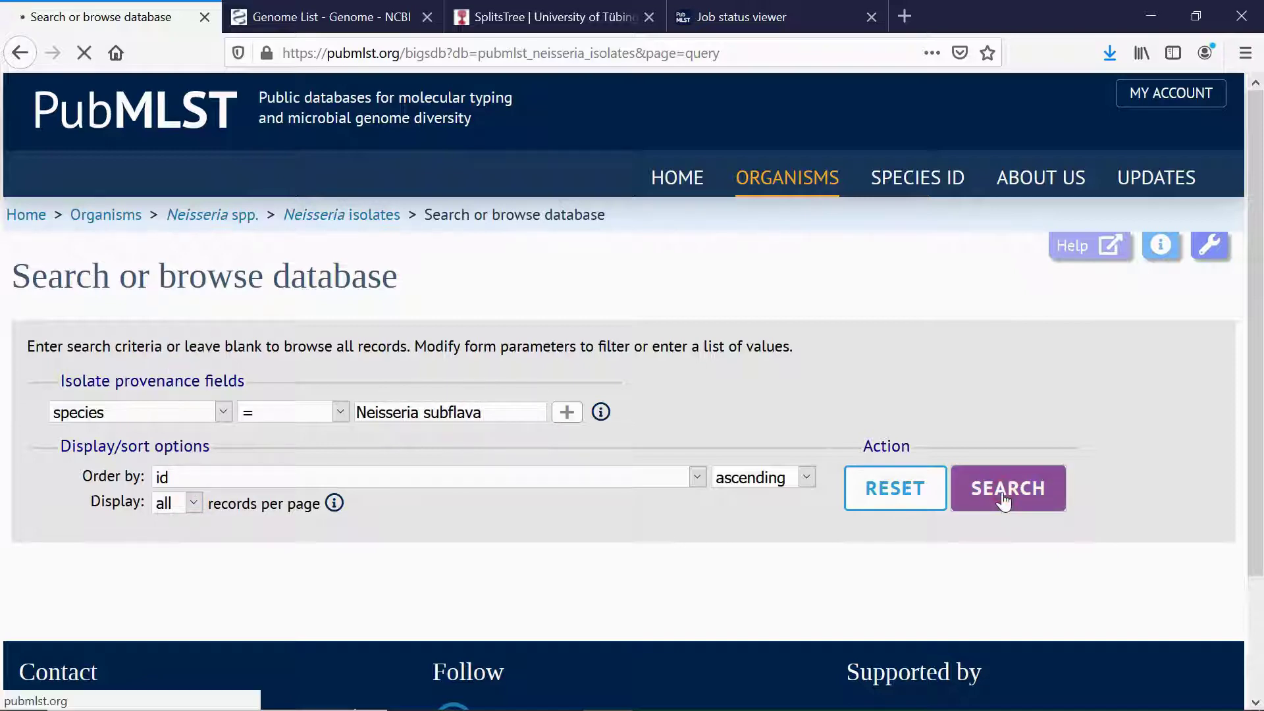
scroll(1132, 482, "down", 7)
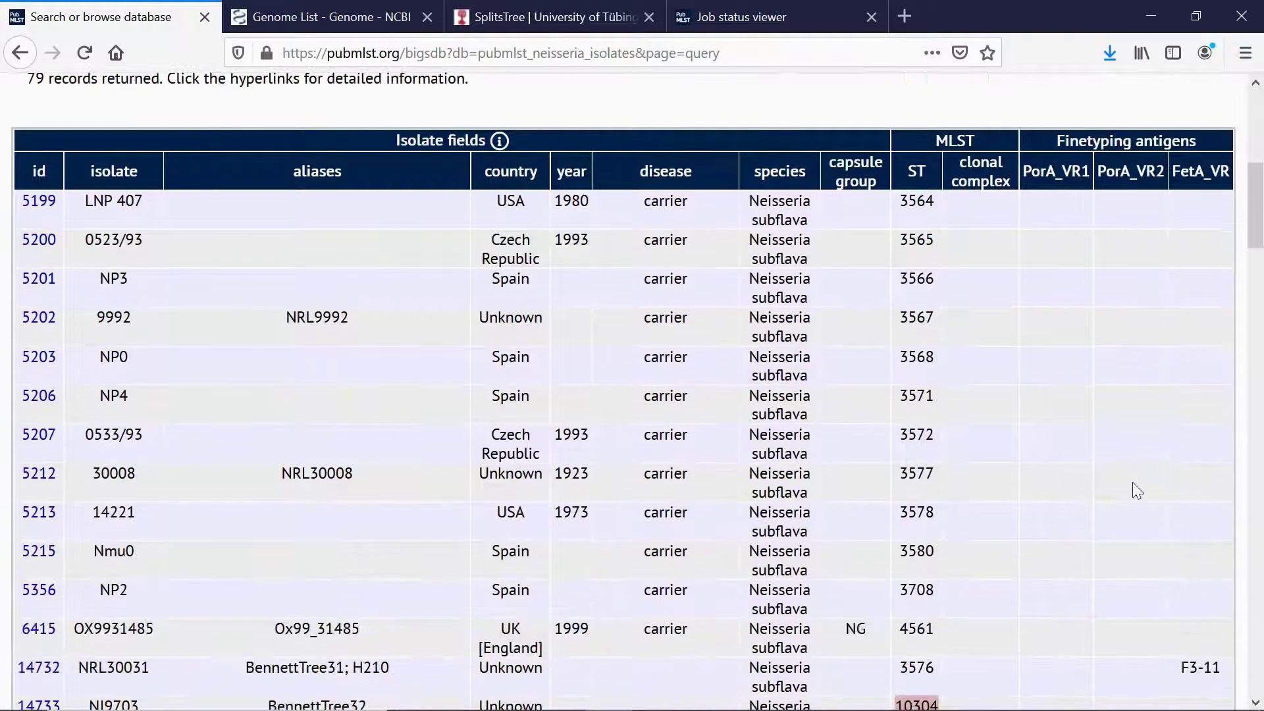
scroll(1132, 484, "down", 1)
scroll(610, 217, "up", 1)
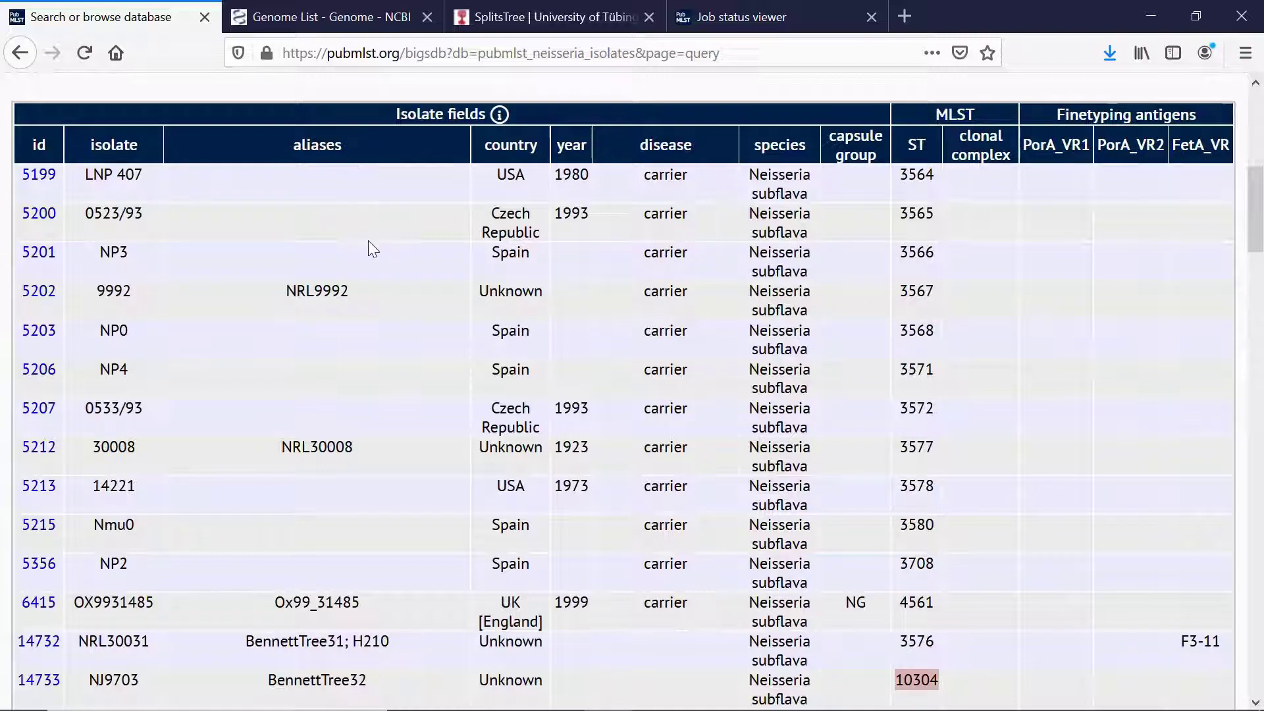
scroll(369, 242, "down", 1)
scroll(369, 242, "down", 10)
scroll(369, 242, "down", 18)
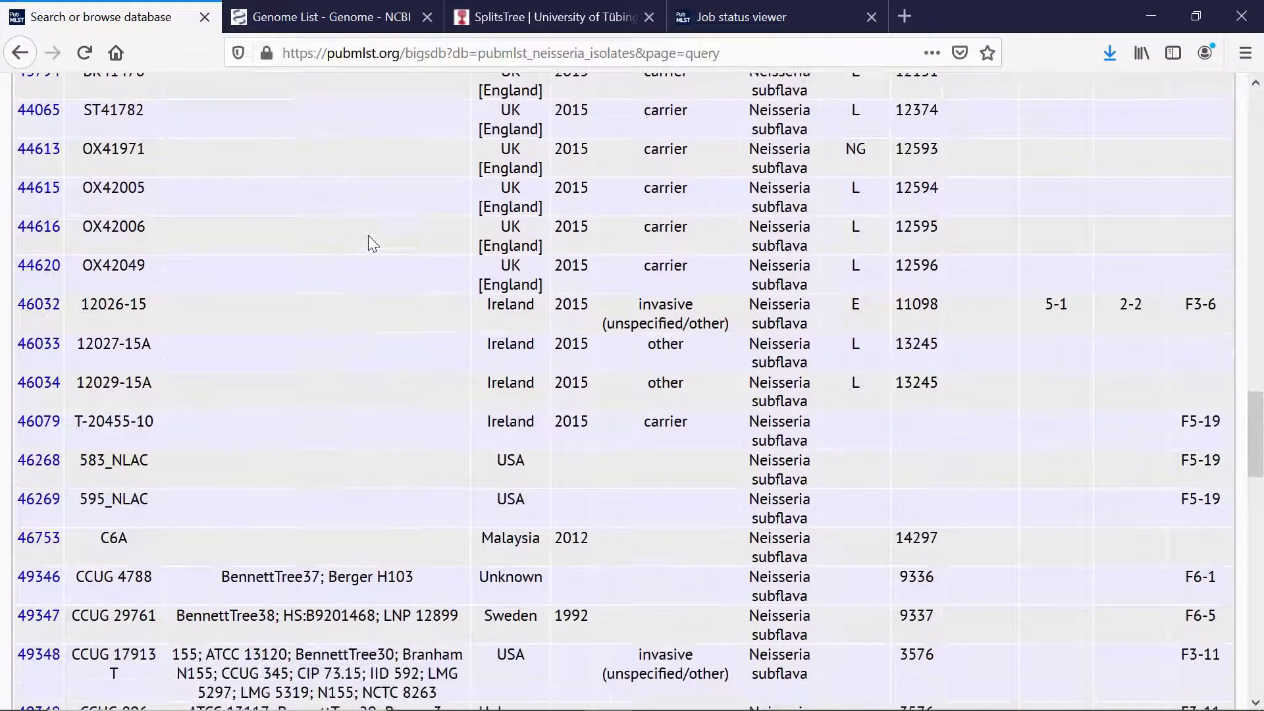
scroll(369, 242, "up", 19)
scroll(368, 237, "up", 11)
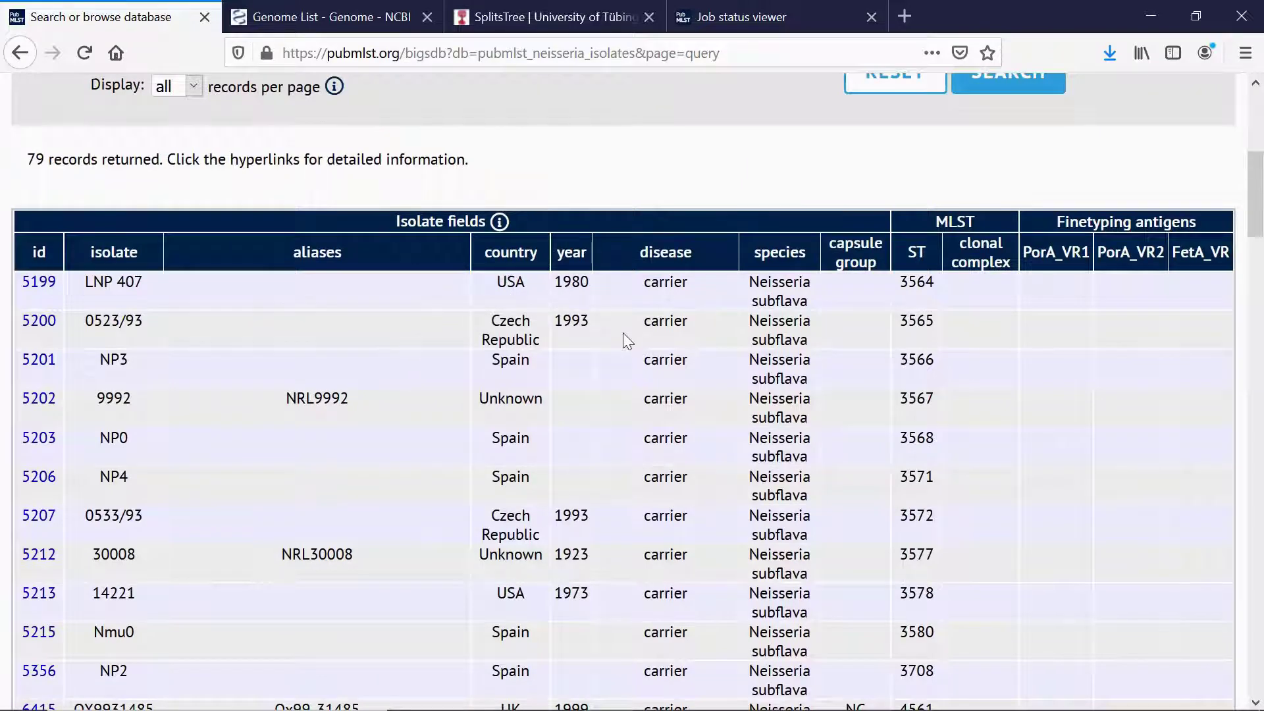
scroll(622, 333, "down", 1)
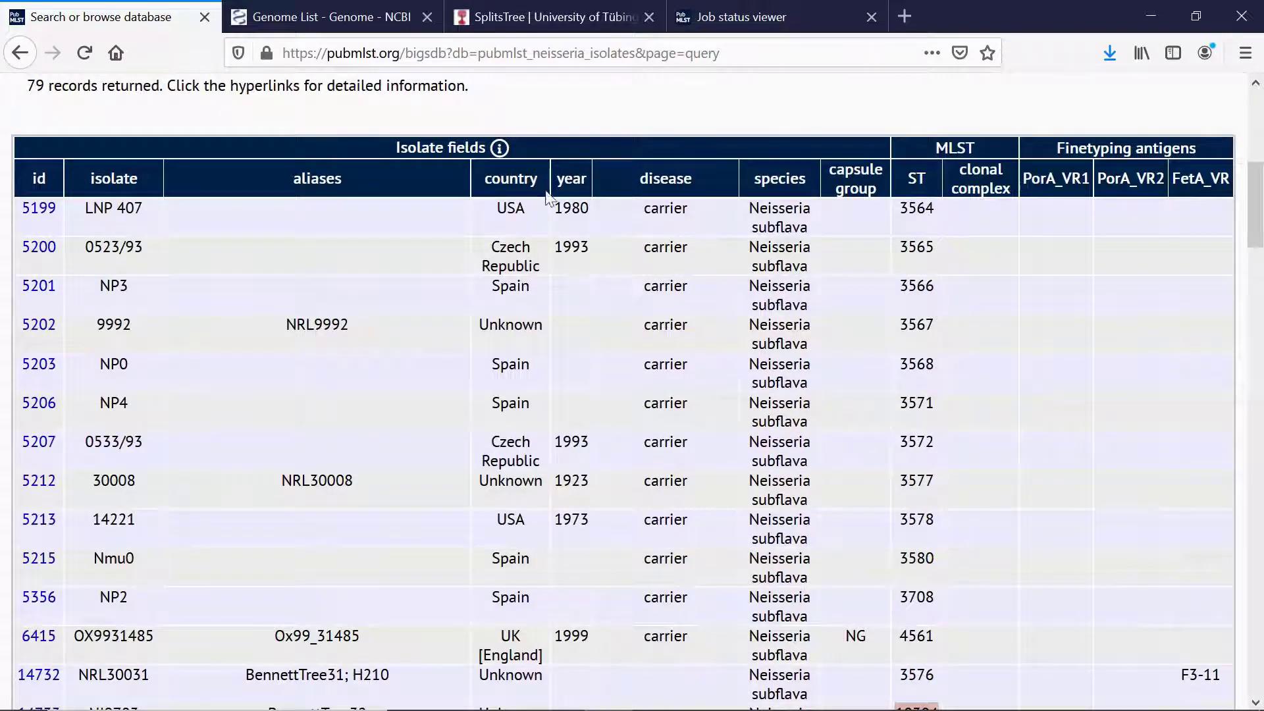
scroll(656, 289, "down", 9)
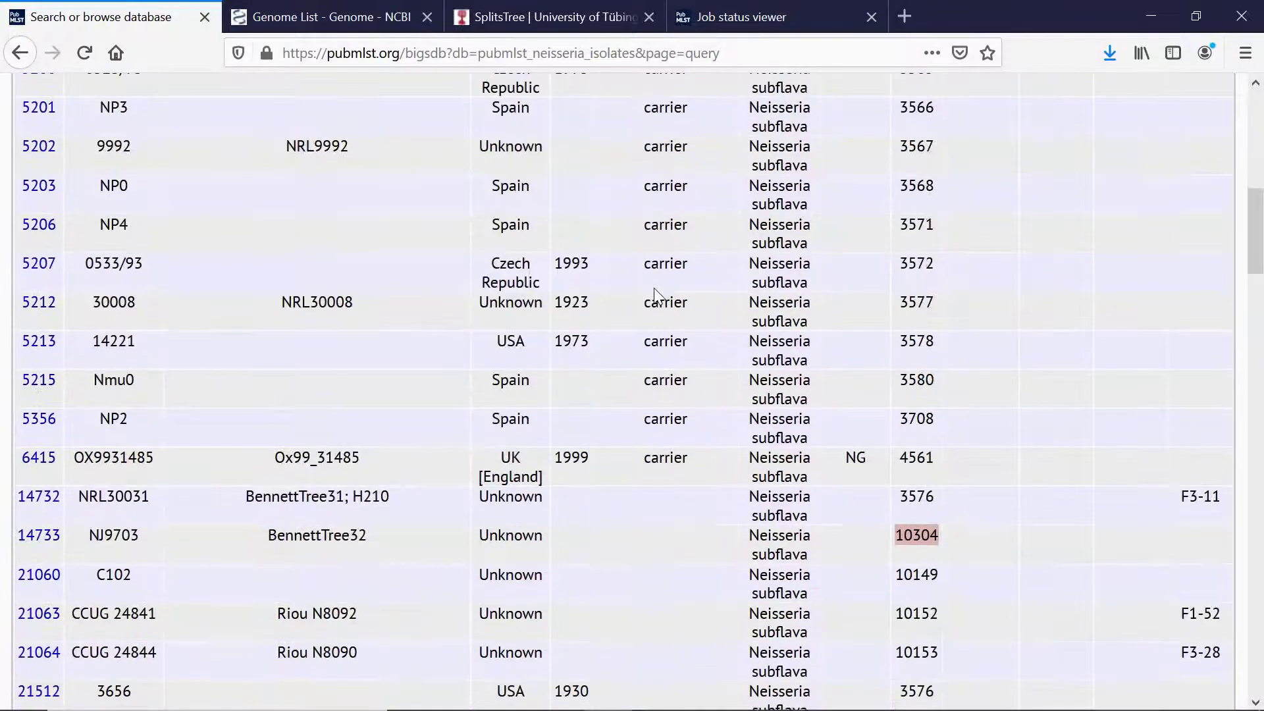
scroll(654, 287, "down", 1)
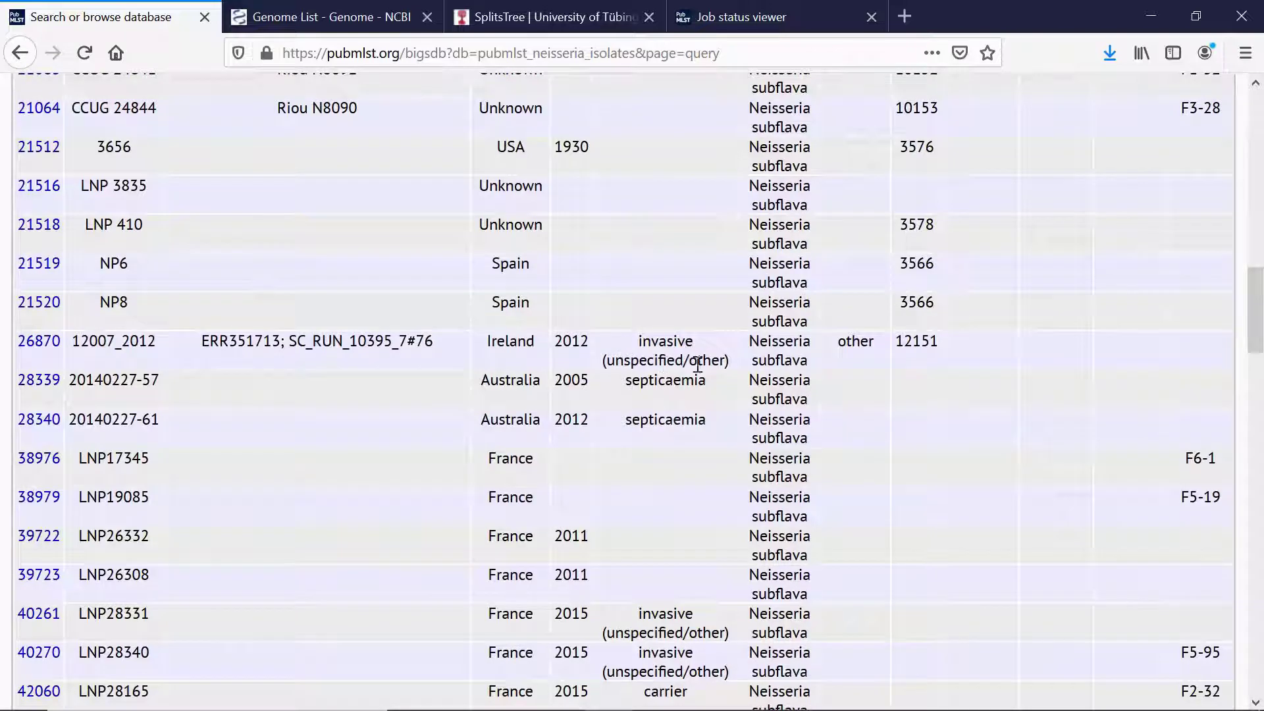
scroll(692, 364, "down", 3)
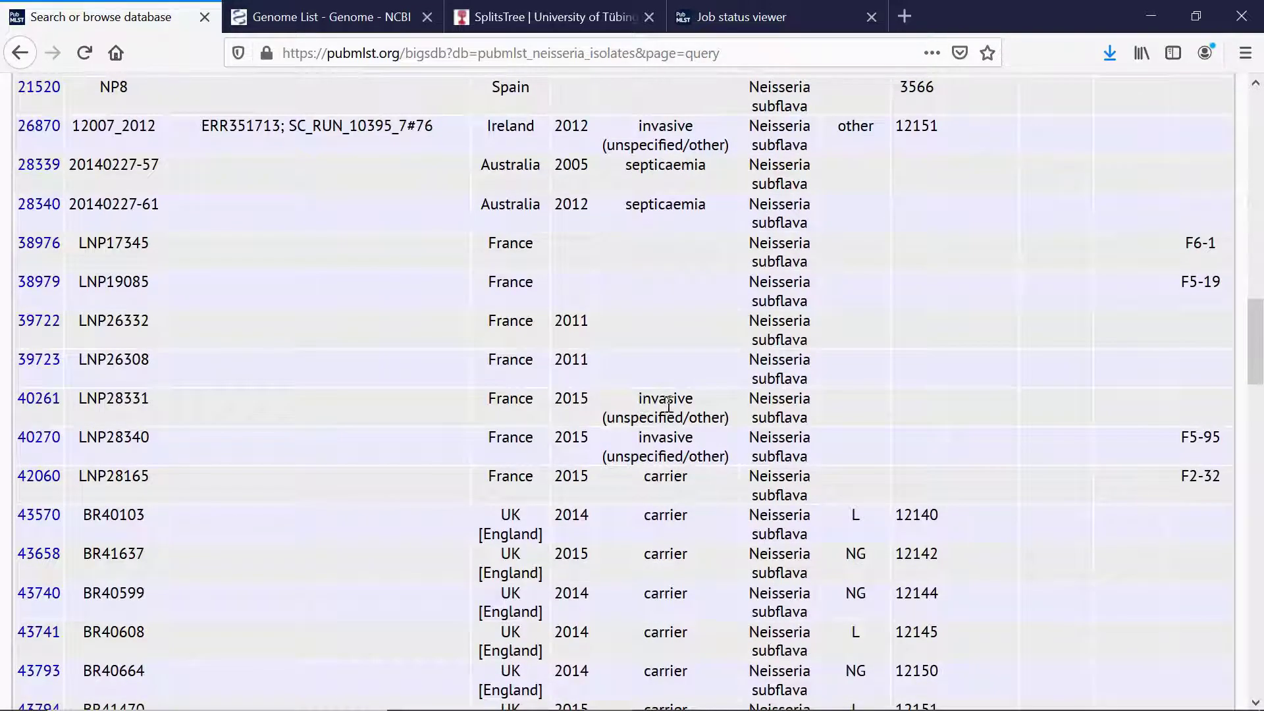
scroll(668, 404, "down", 7)
scroll(667, 406, "down", 3)
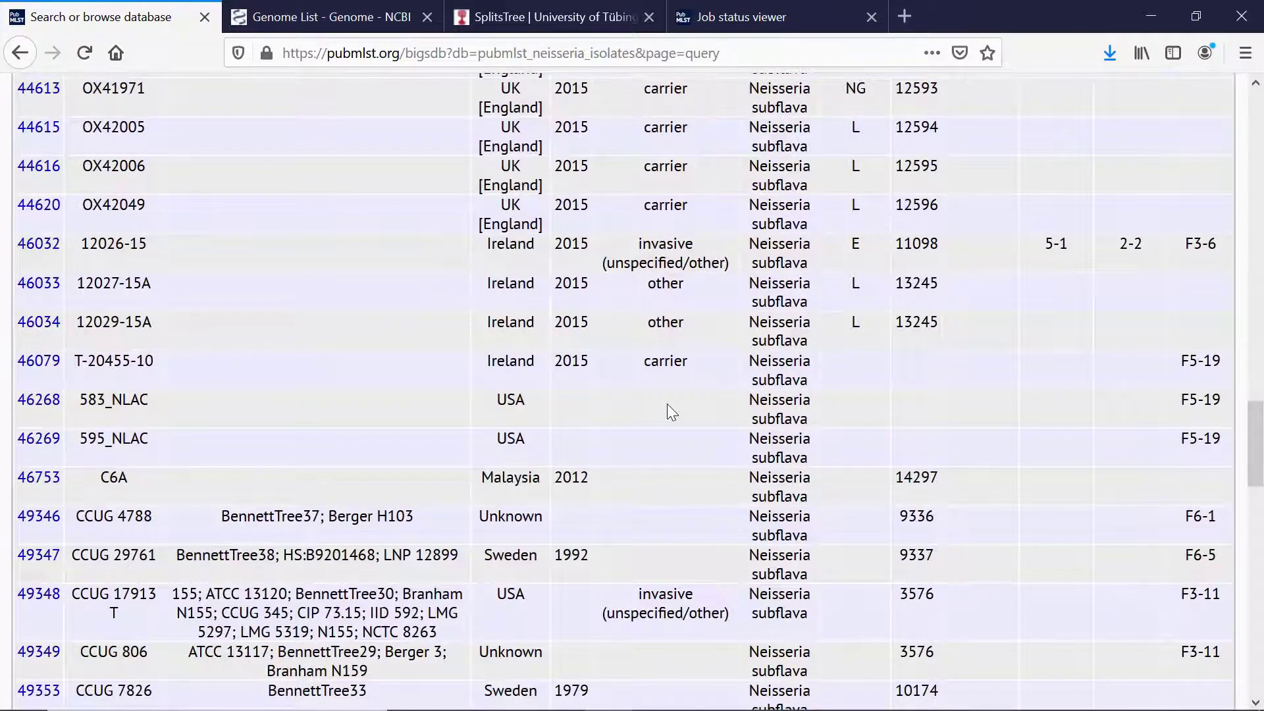
scroll(666, 405, "down", 10)
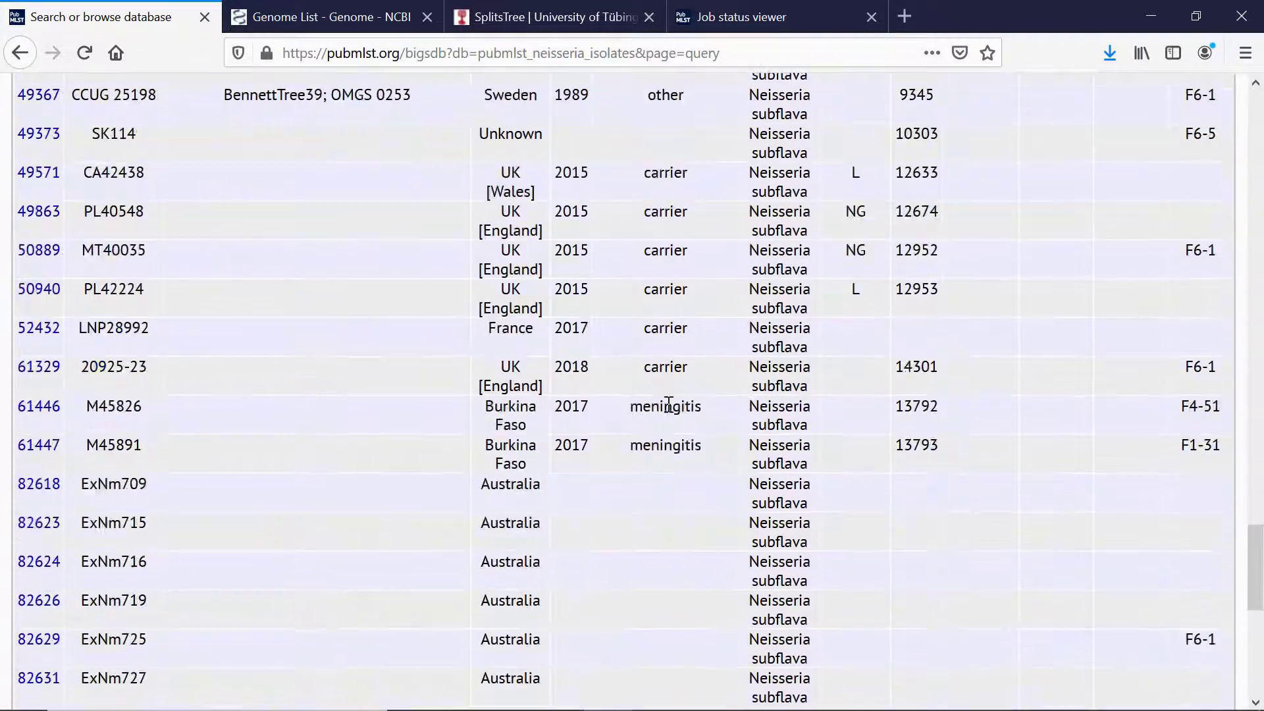
key("Home")
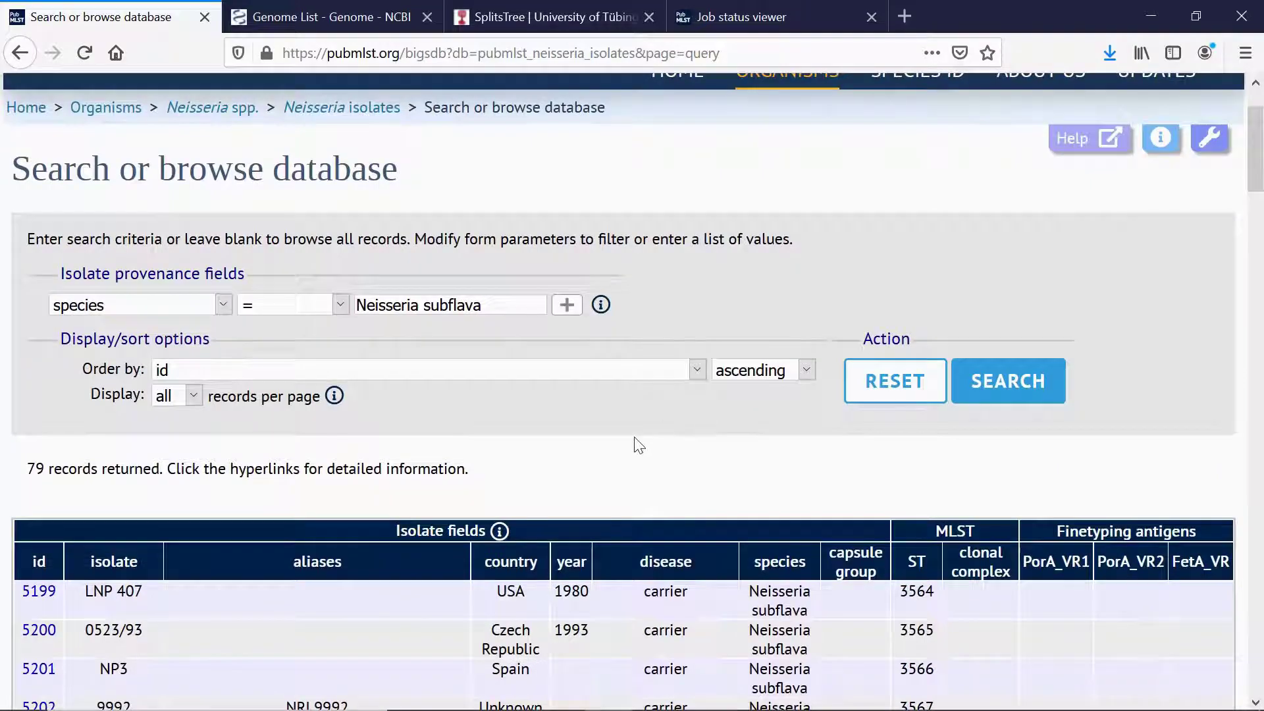
scroll(636, 445, "down", 17)
scroll(635, 441, "down", 15)
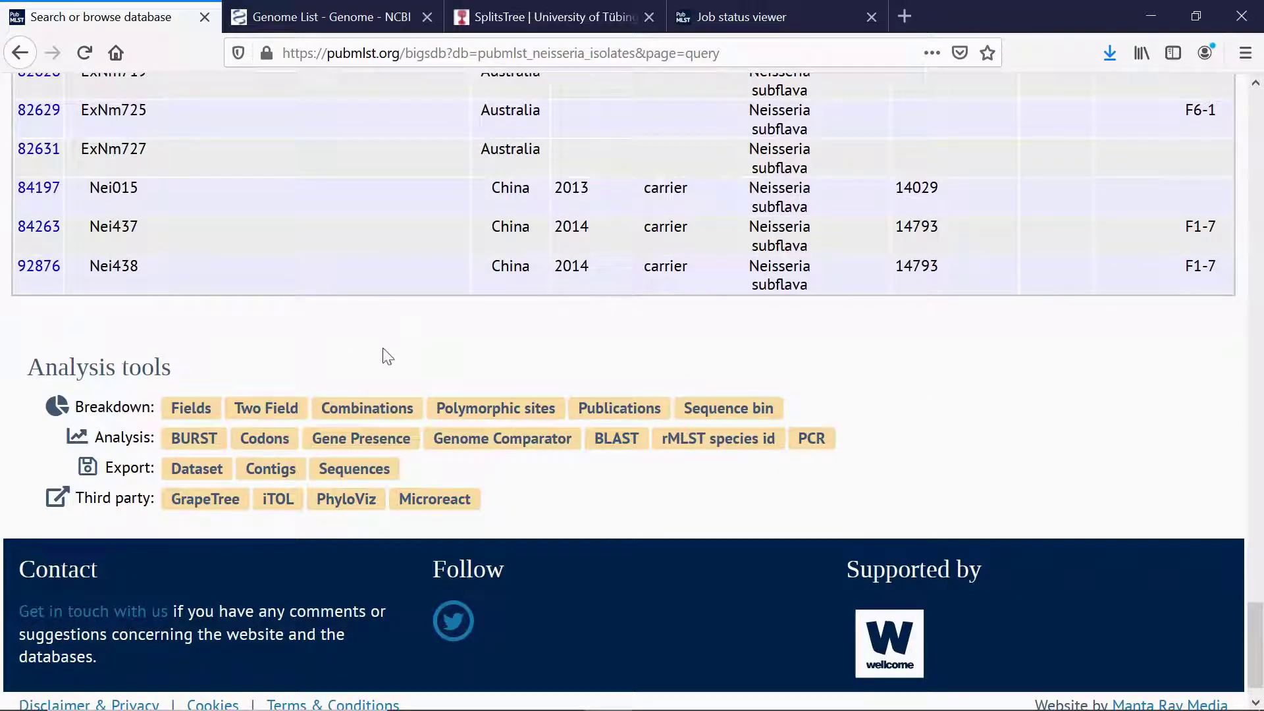
- Open isolate 26870 and review its sequence bin: 68 contigs, 2,350,222 bp
left_click(40, 212)
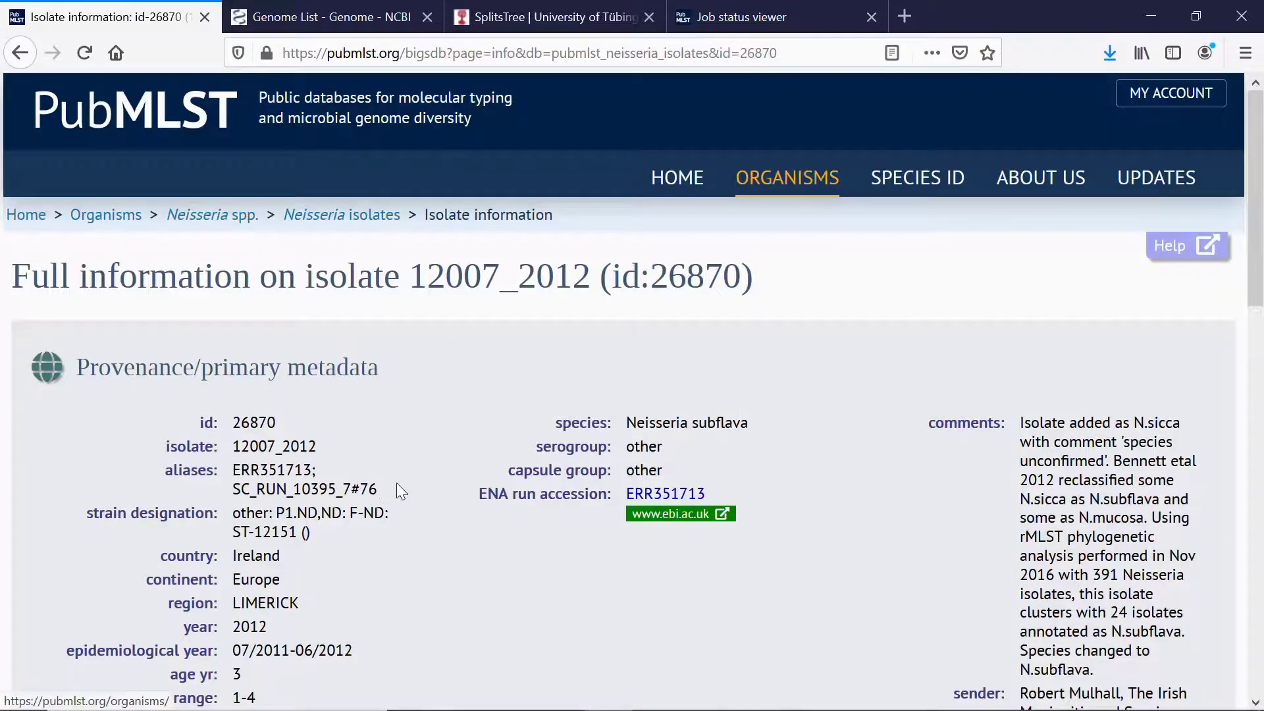
scroll(397, 483, "down", 10)
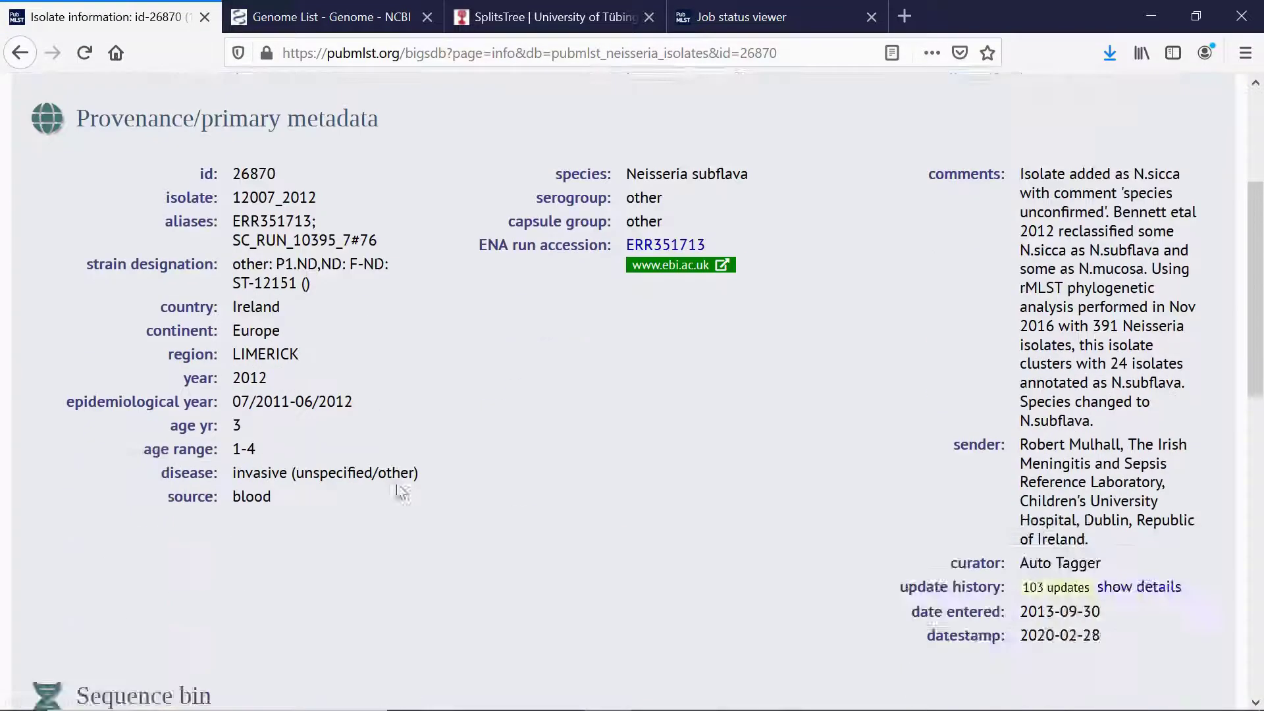
scroll(396, 484, "down", 3)
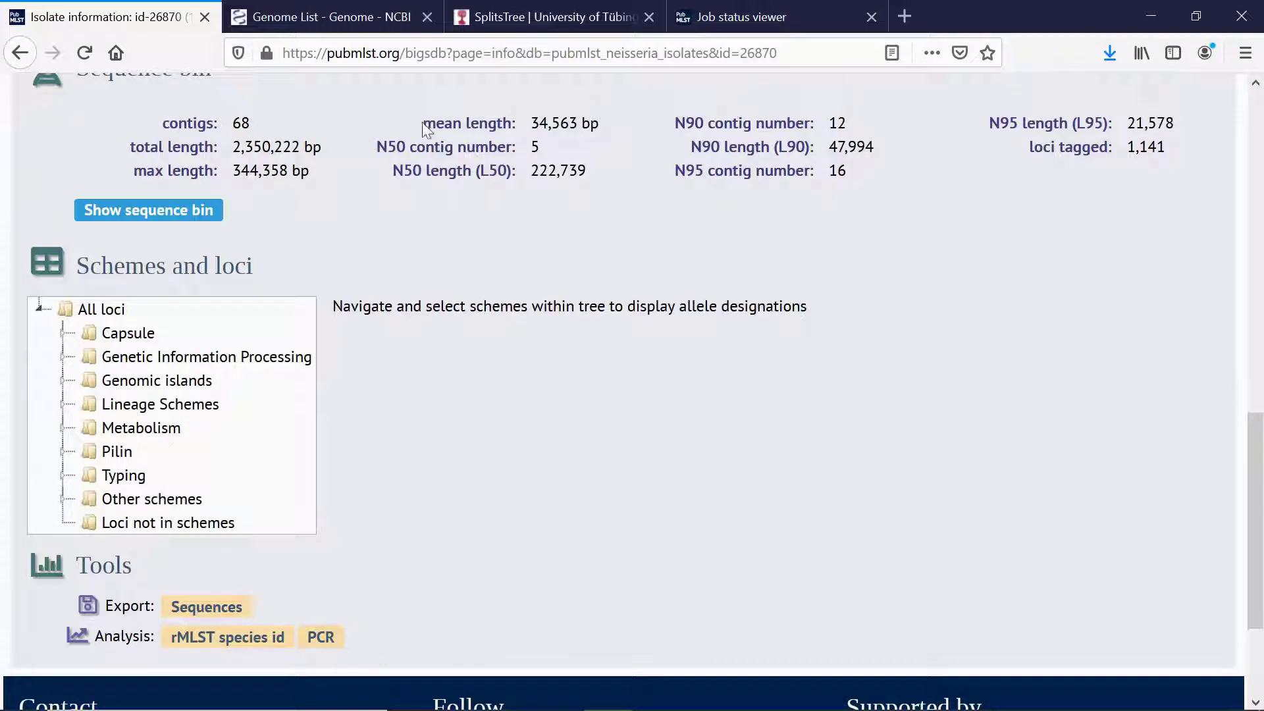
scroll(422, 211, "up", 3)
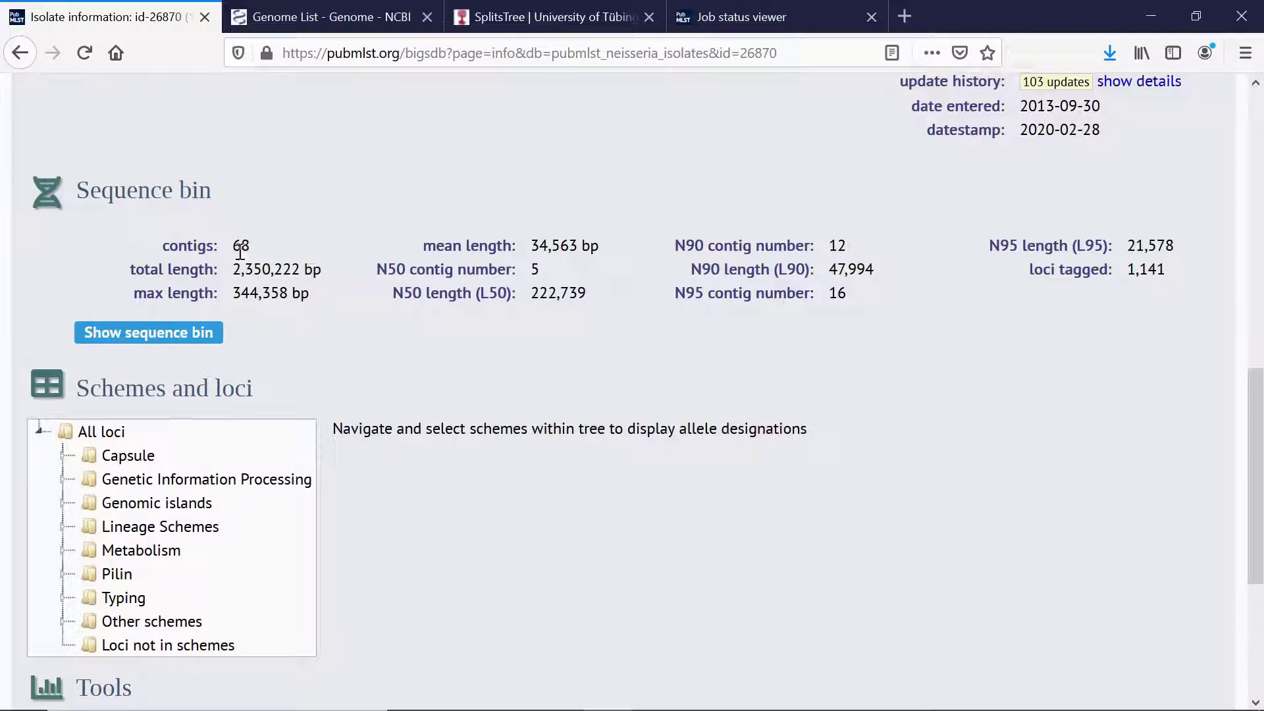
scroll(449, 454, "down", 3)
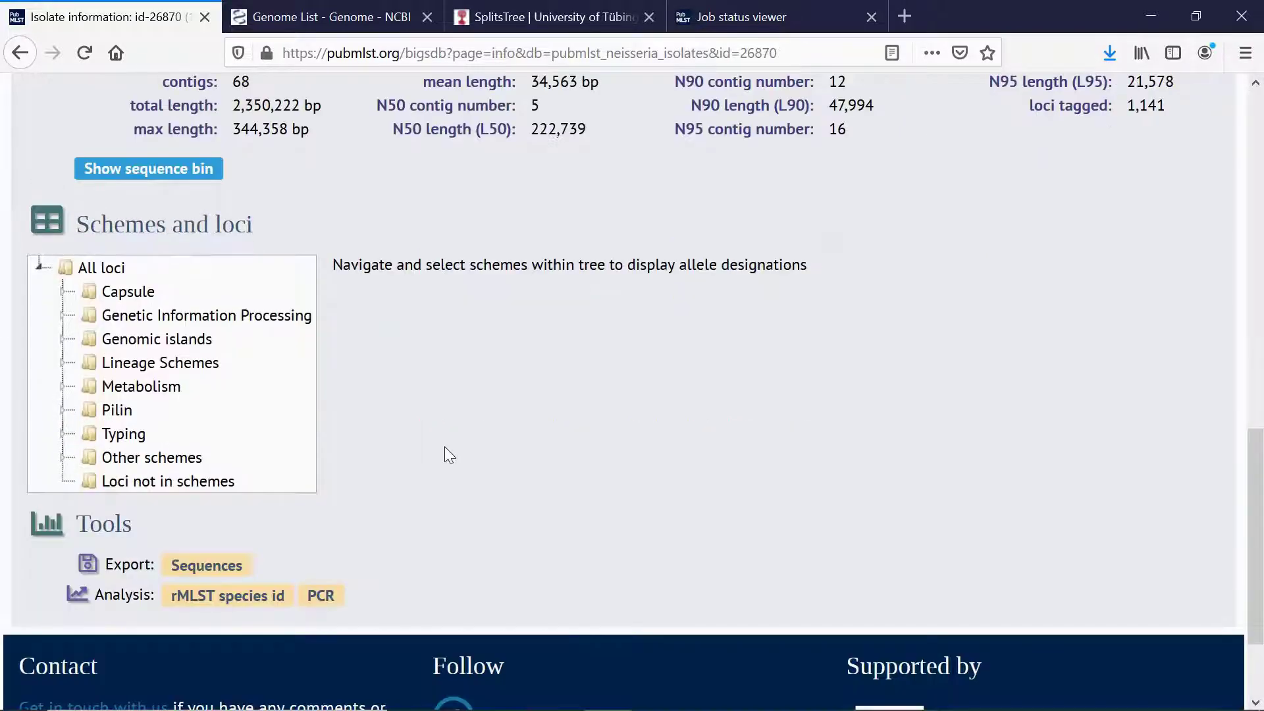
scroll(156, 277, "up", 2)
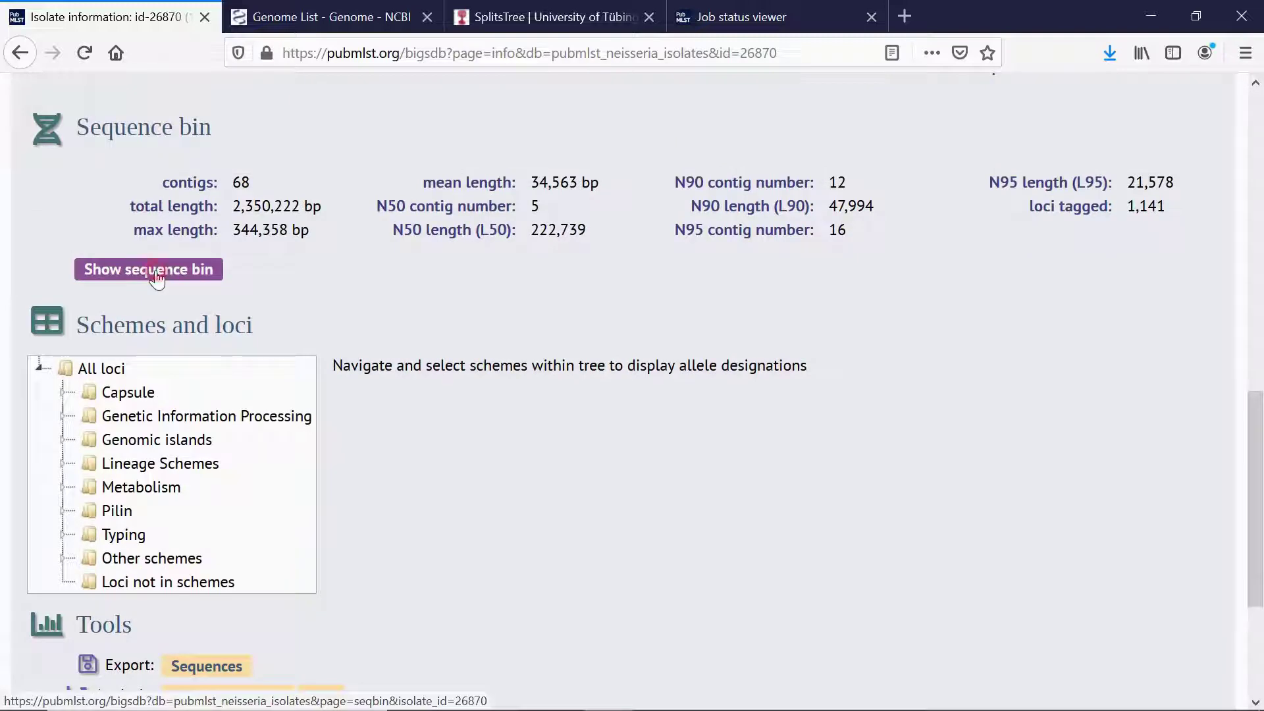
- Download isolate 26870's contigs as FASTA (id-26870.fas) and view it maximized in Notepad
left_click(156, 270)
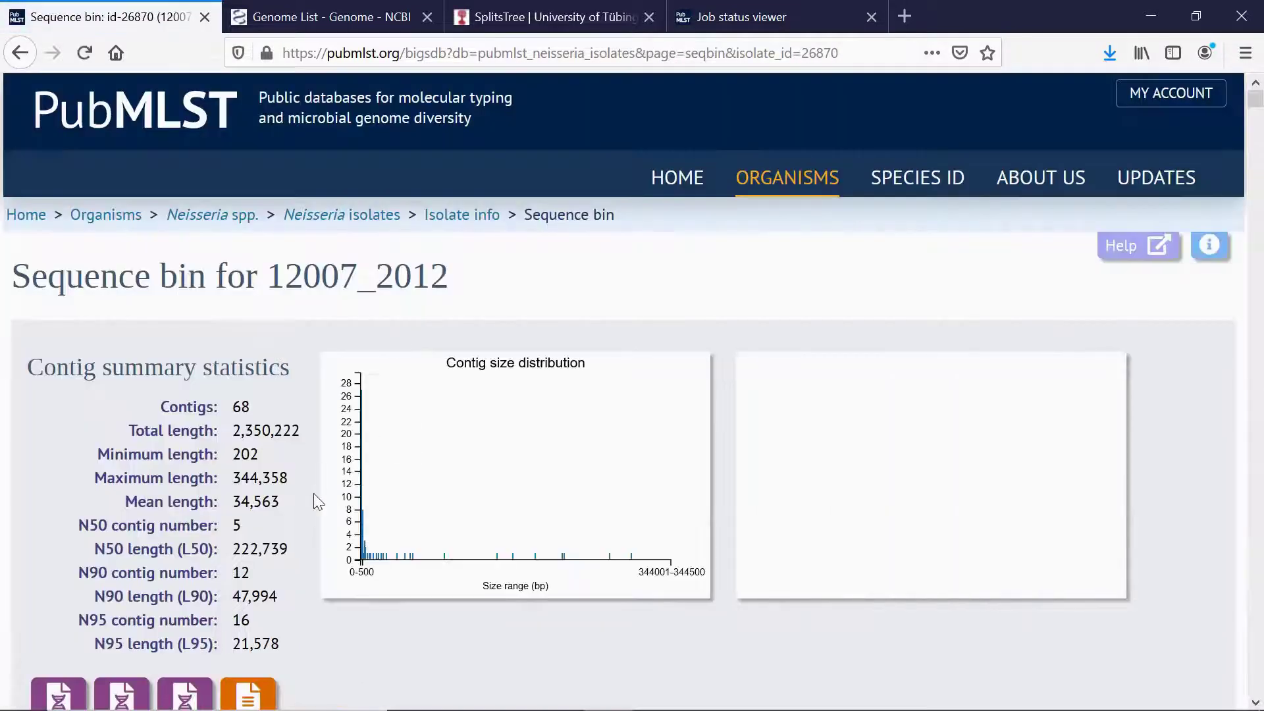
scroll(314, 500, "down", 5)
scroll(313, 494, "down", 1)
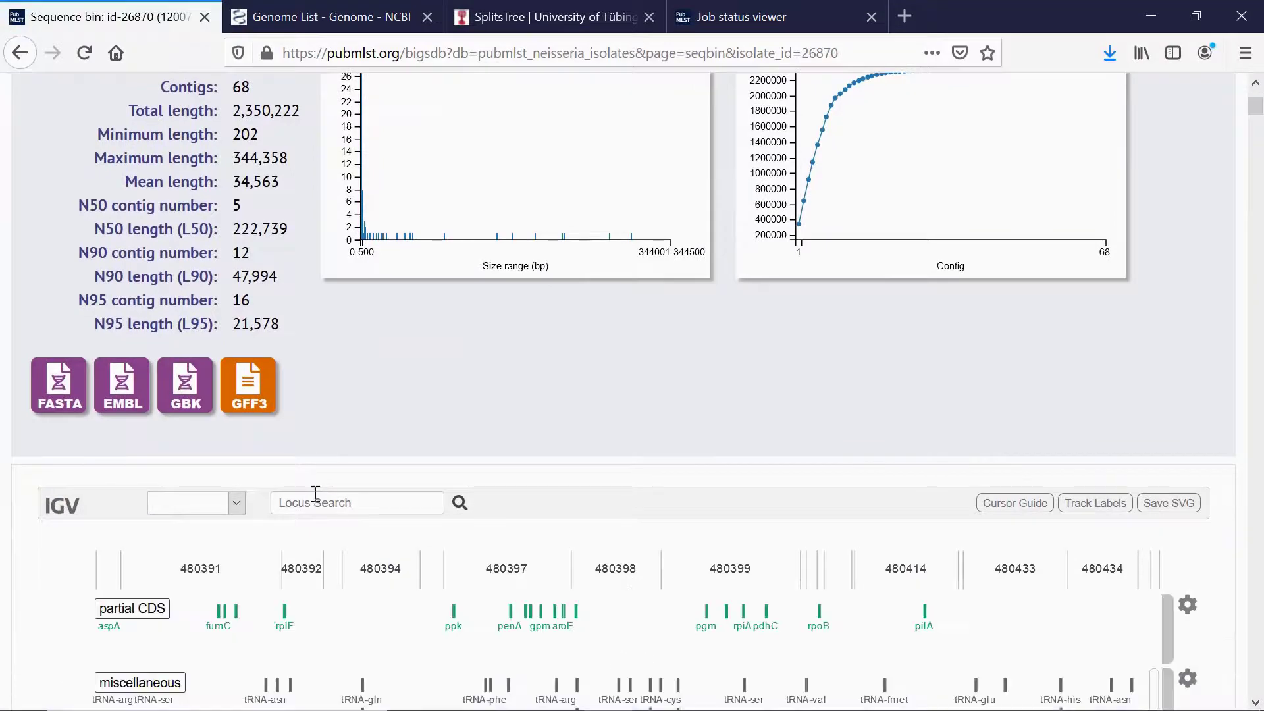
left_click(61, 414)
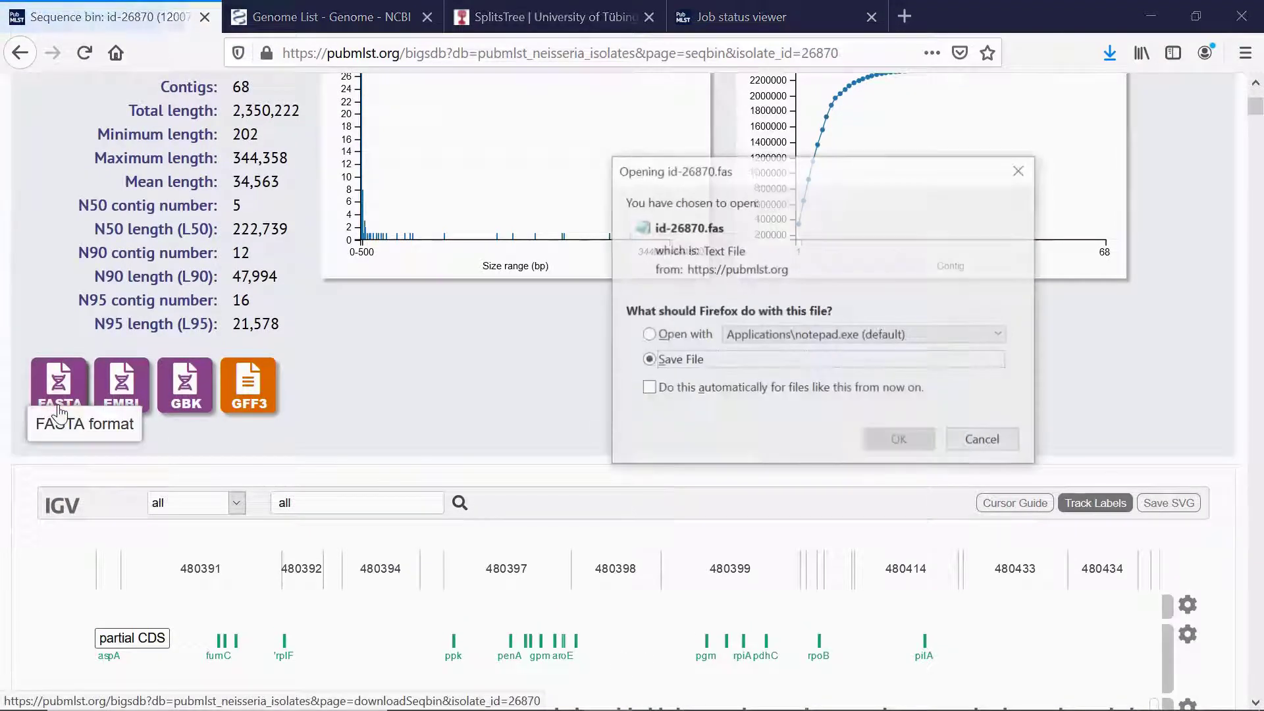
left_click(647, 334)
left_click(873, 443)
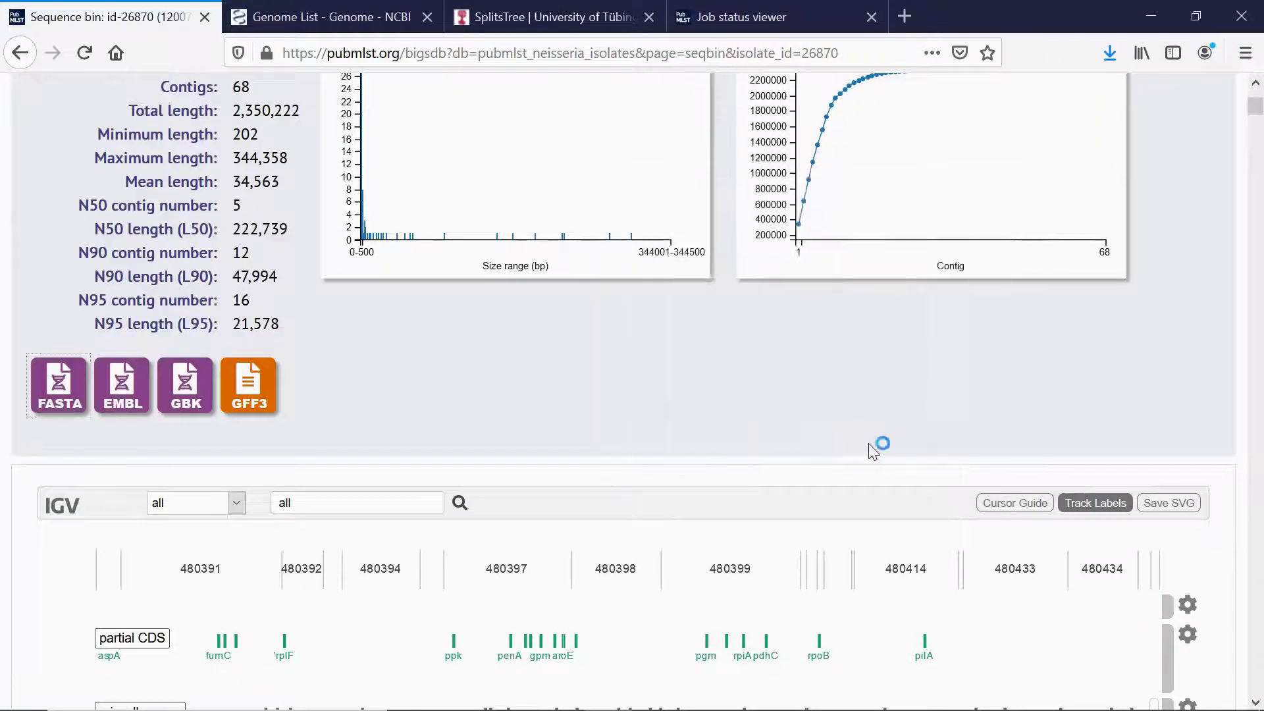
left_click(1027, 99)
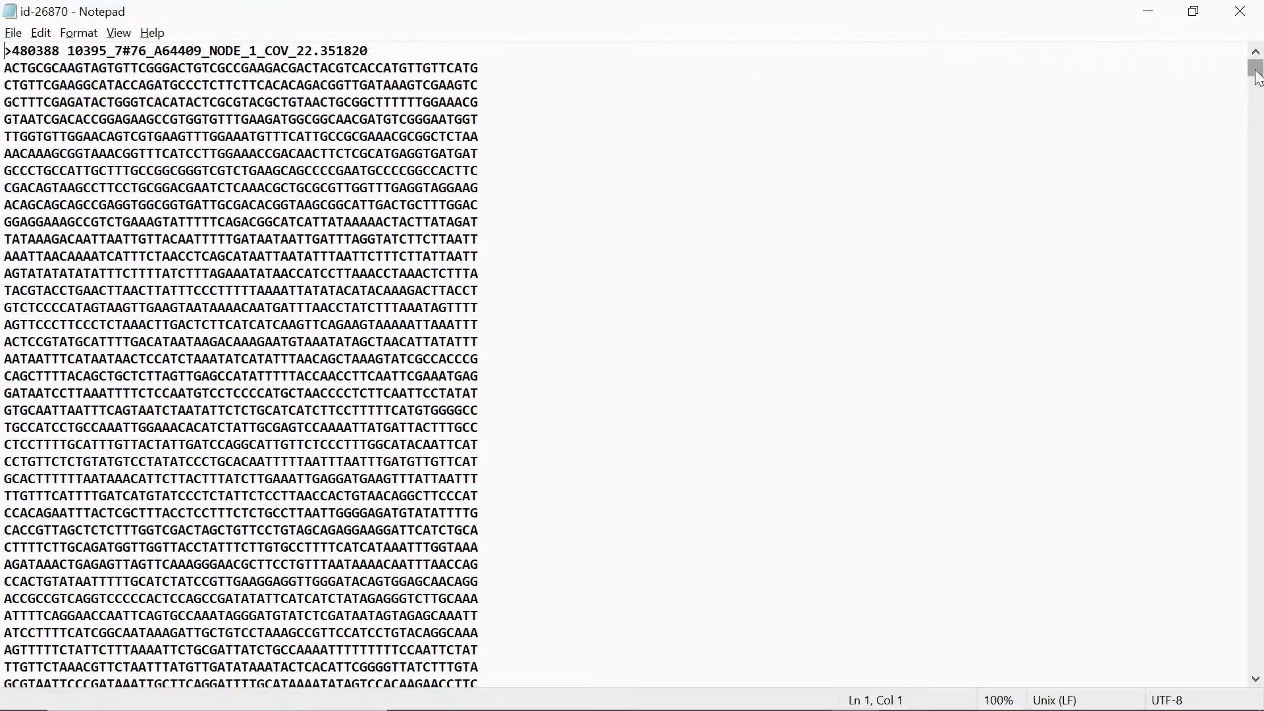
mouse_move(1257, 76)
left_mouse_down()
mouse_move(1261, 670)
mouse_move(1256, 56)
left_mouse_up()
- Close Notepad and return to the Neisseria subflava search results
left_click(1239, 11)
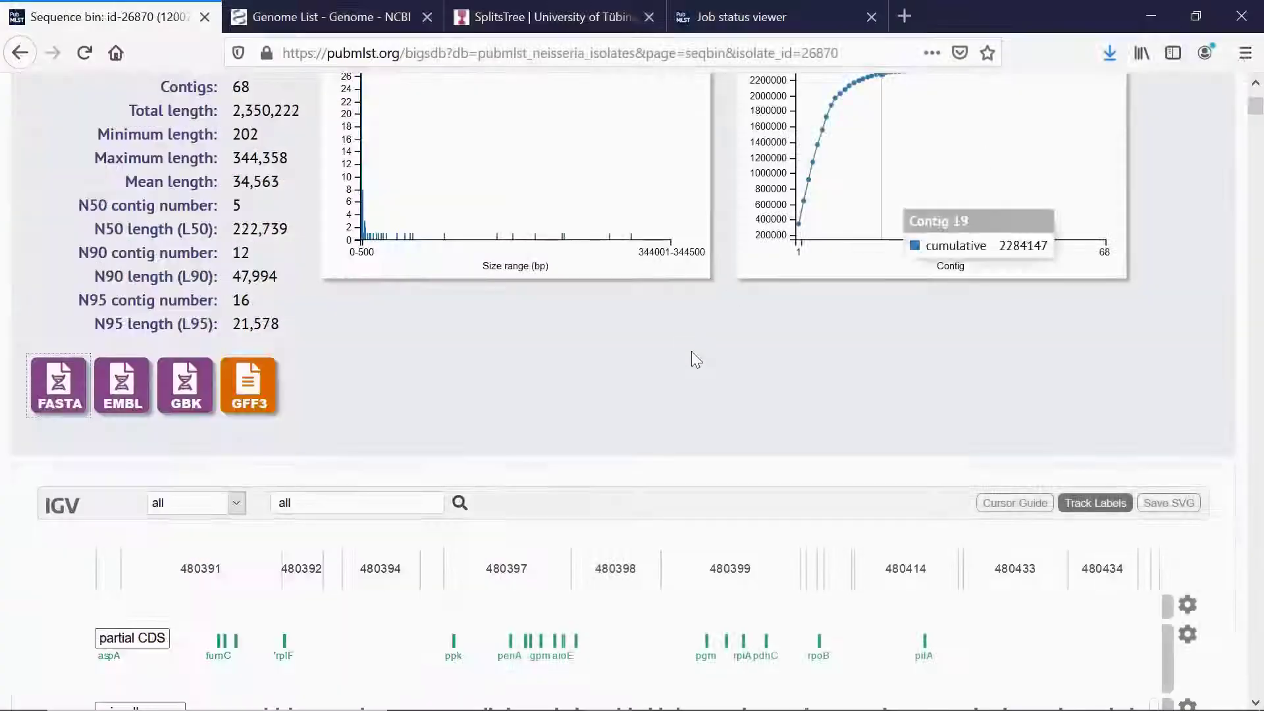
scroll(606, 502, "up", 5)
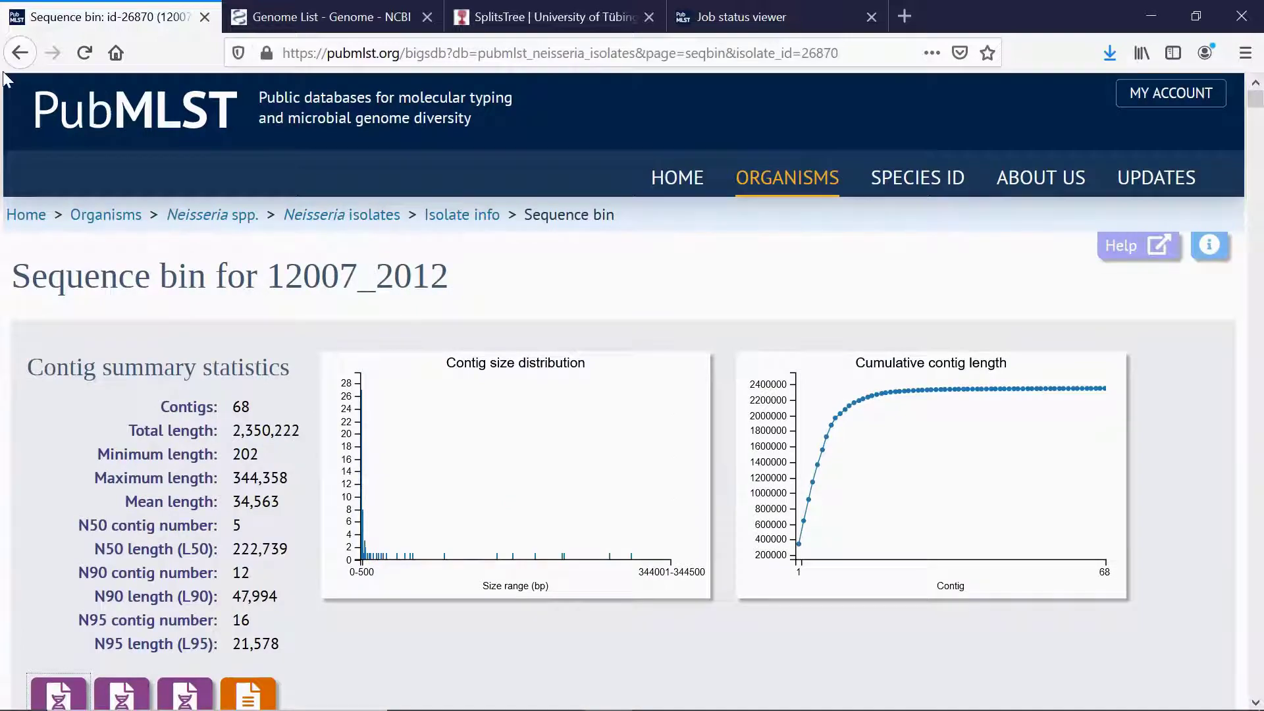
left_click(19, 53)
left_click(20, 53)
- Scroll through the 79 listed isolates down to the Analysis tools section
scroll(350, 351, "up", 12)
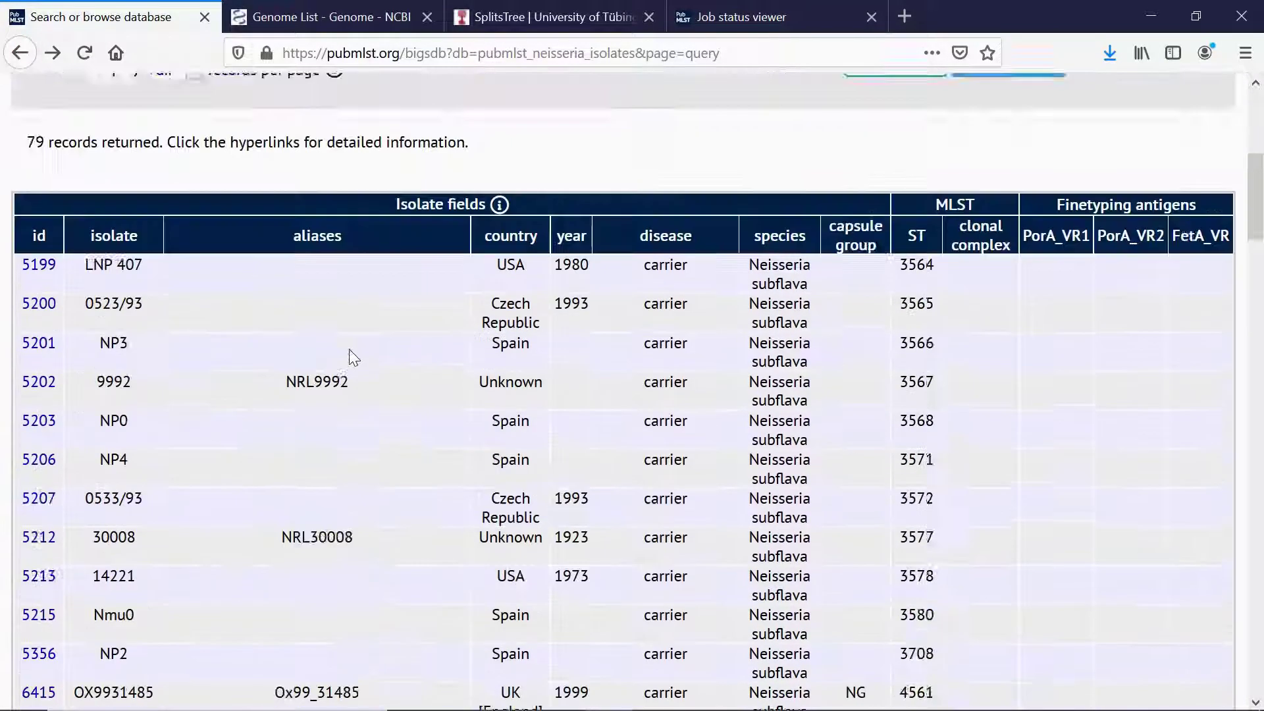
scroll(350, 351, "down", 1)
scroll(349, 356, "down", 1)
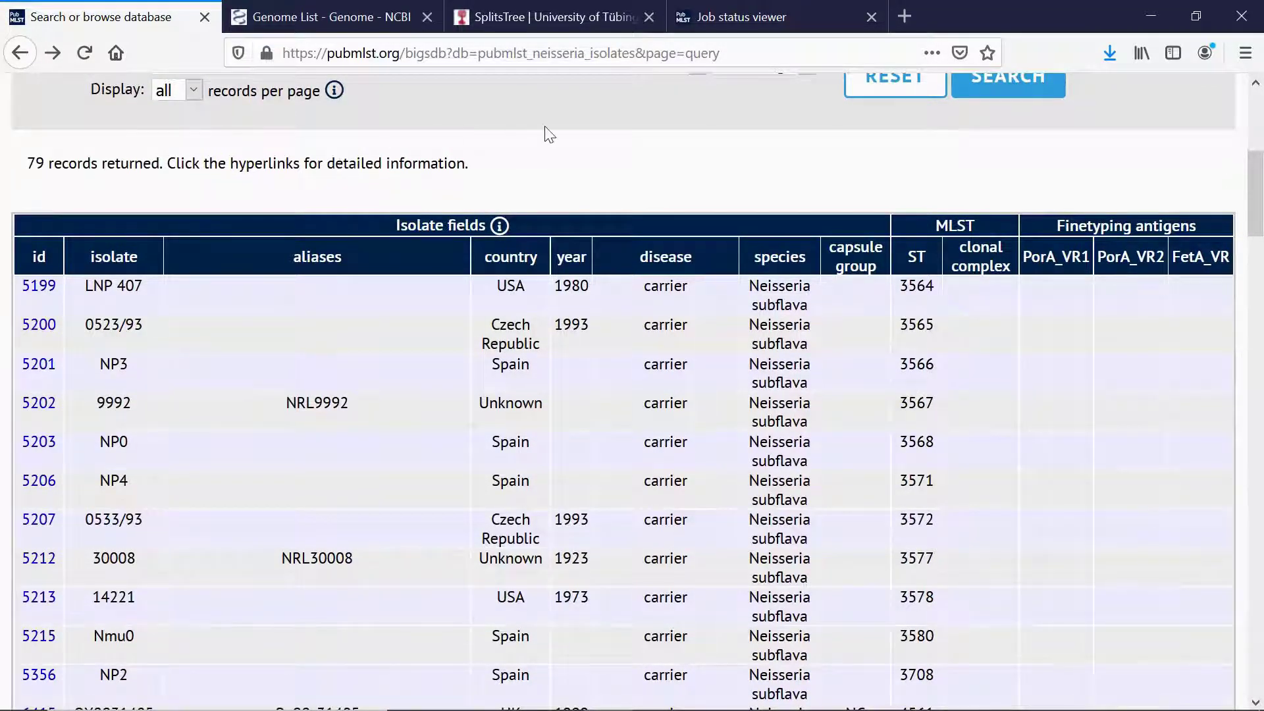
scroll(526, 154, "down", 8)
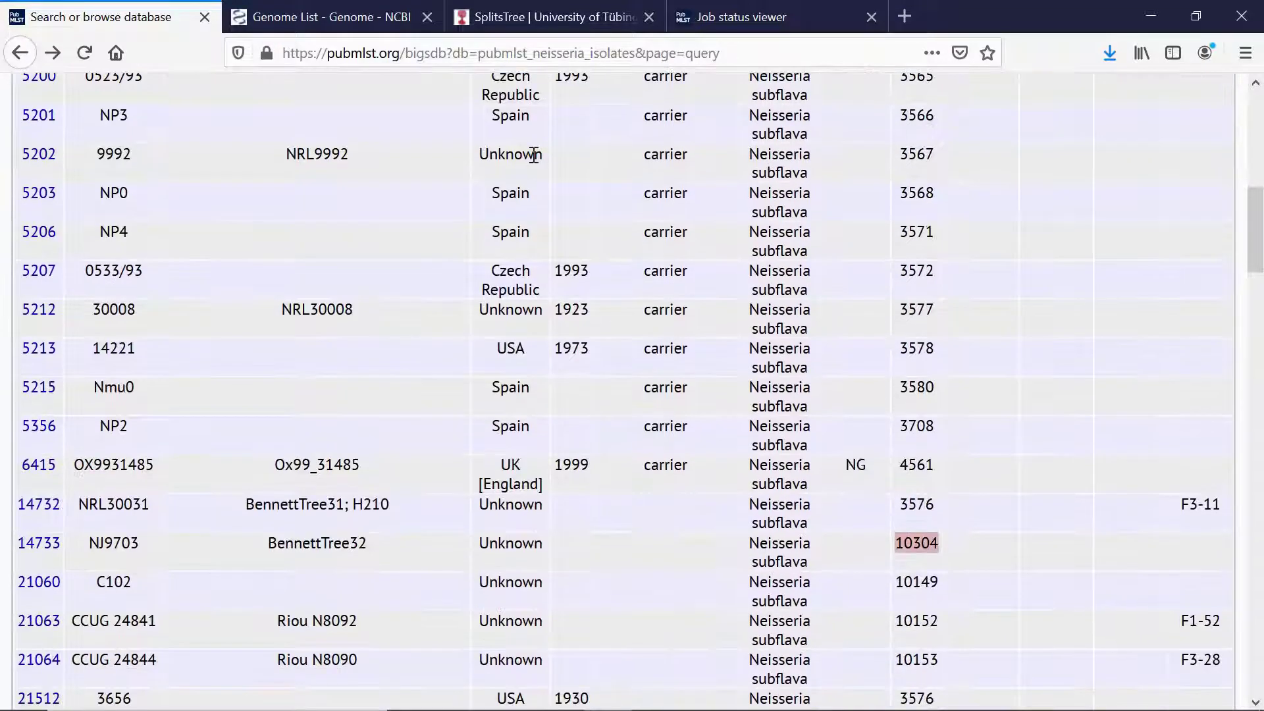
scroll(532, 154, "down", 5)
scroll(531, 154, "down", 6)
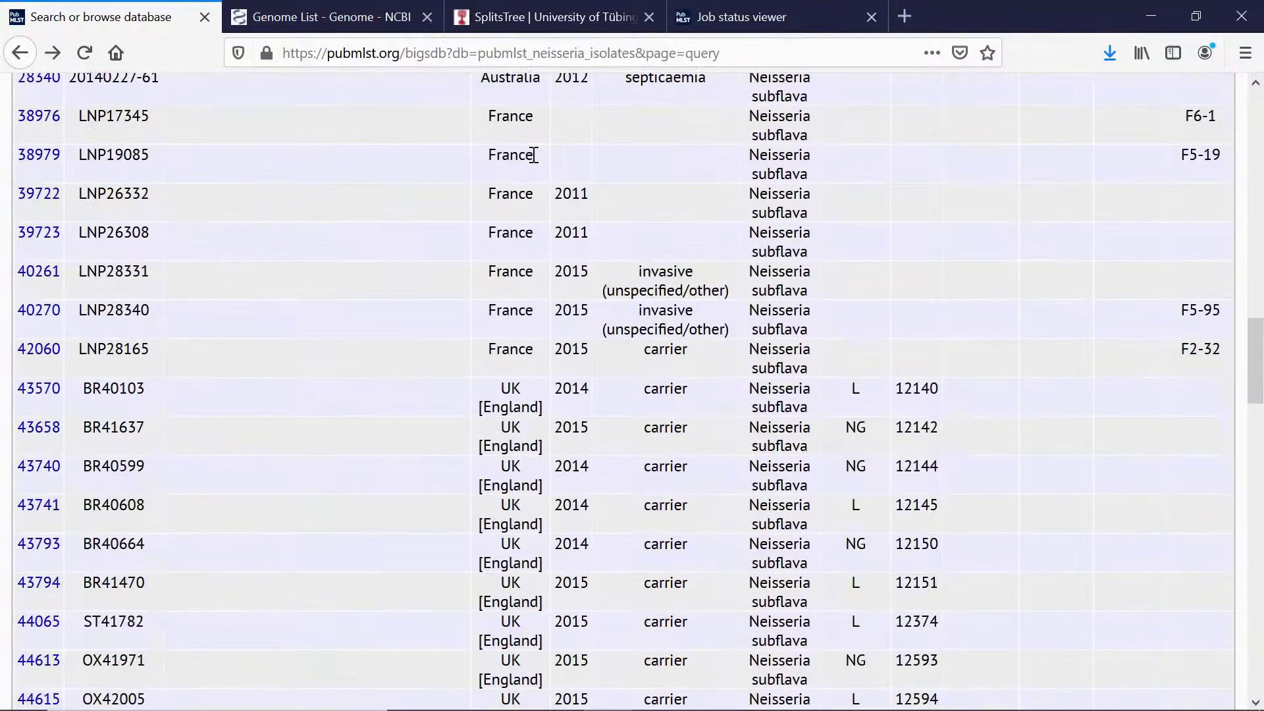
scroll(532, 154, "down", 4)
scroll(532, 154, "down", 6)
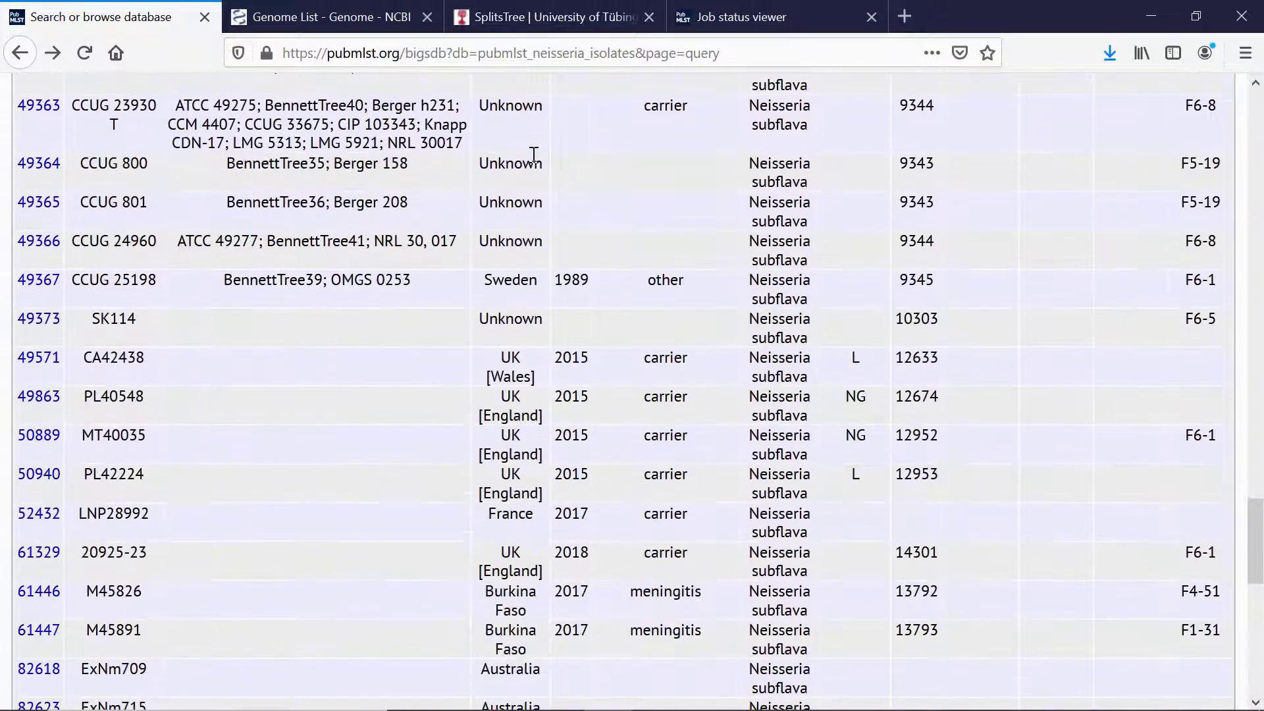
scroll(533, 155, "down", 5)
scroll(533, 155, "up", 20)
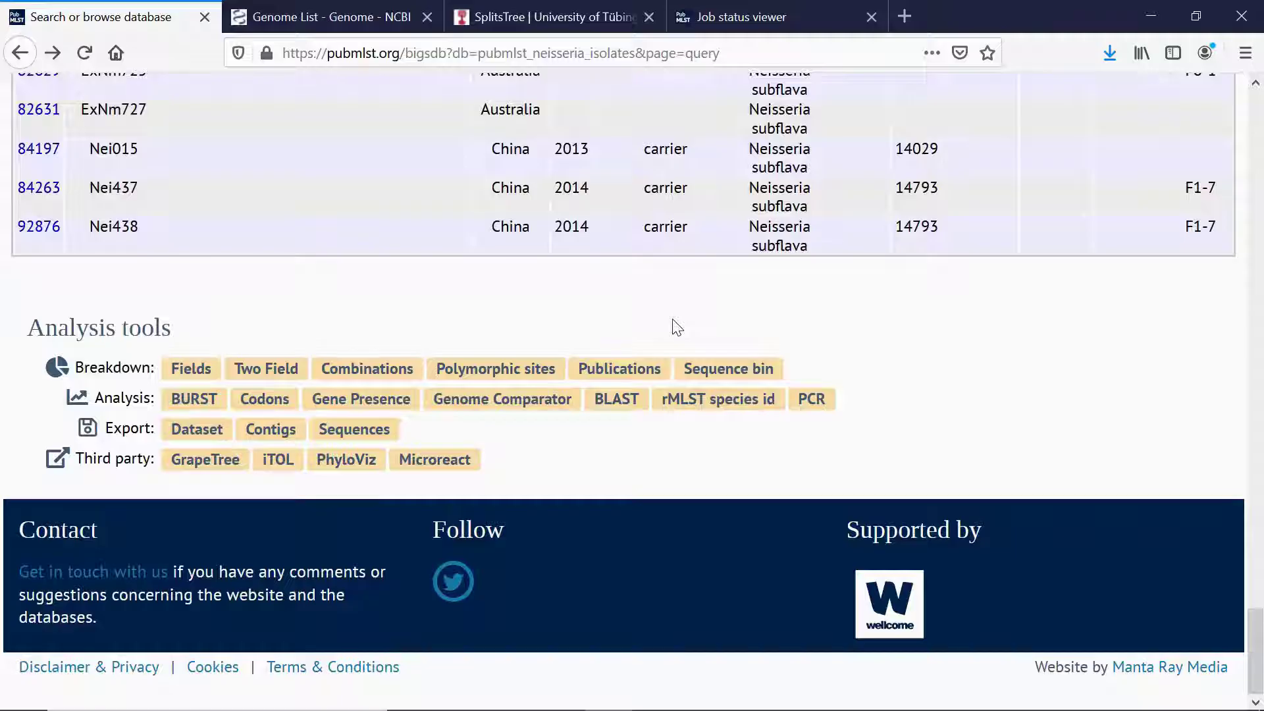
- Start Genome Comparator and clear its preselected isolate list
left_click(530, 412)
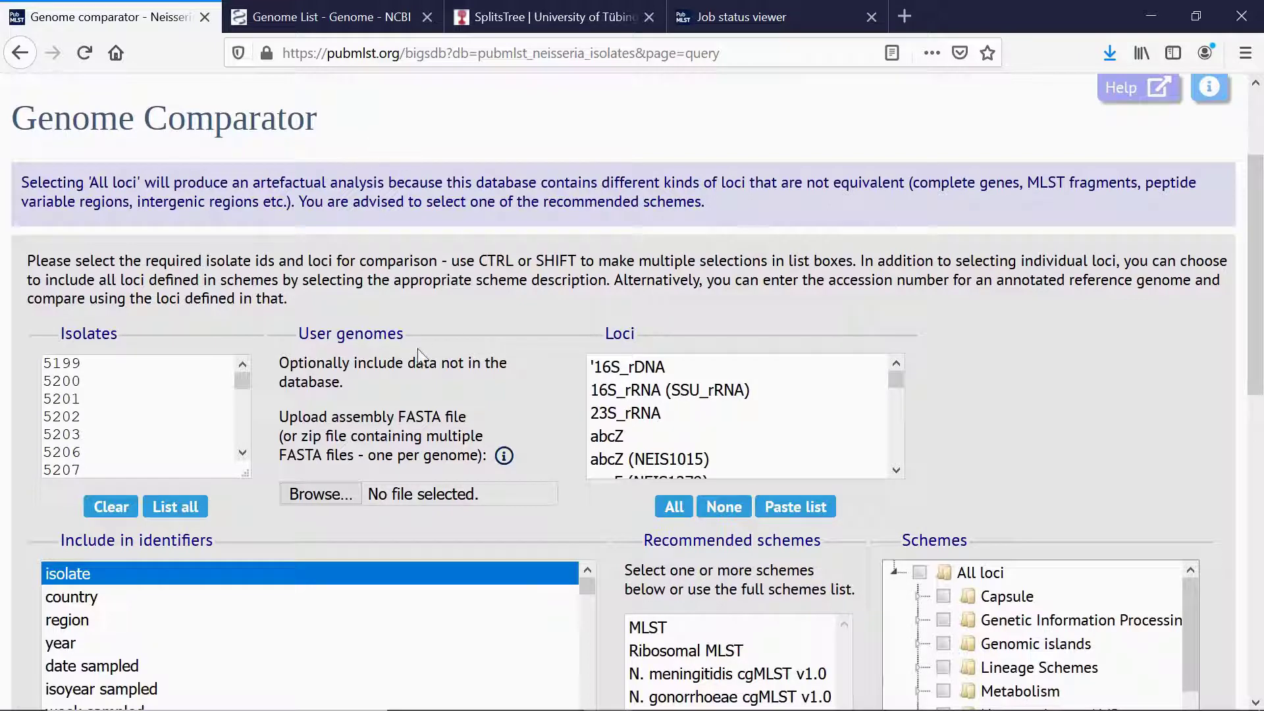
scroll(268, 397, "down", 1)
left_click(111, 429)
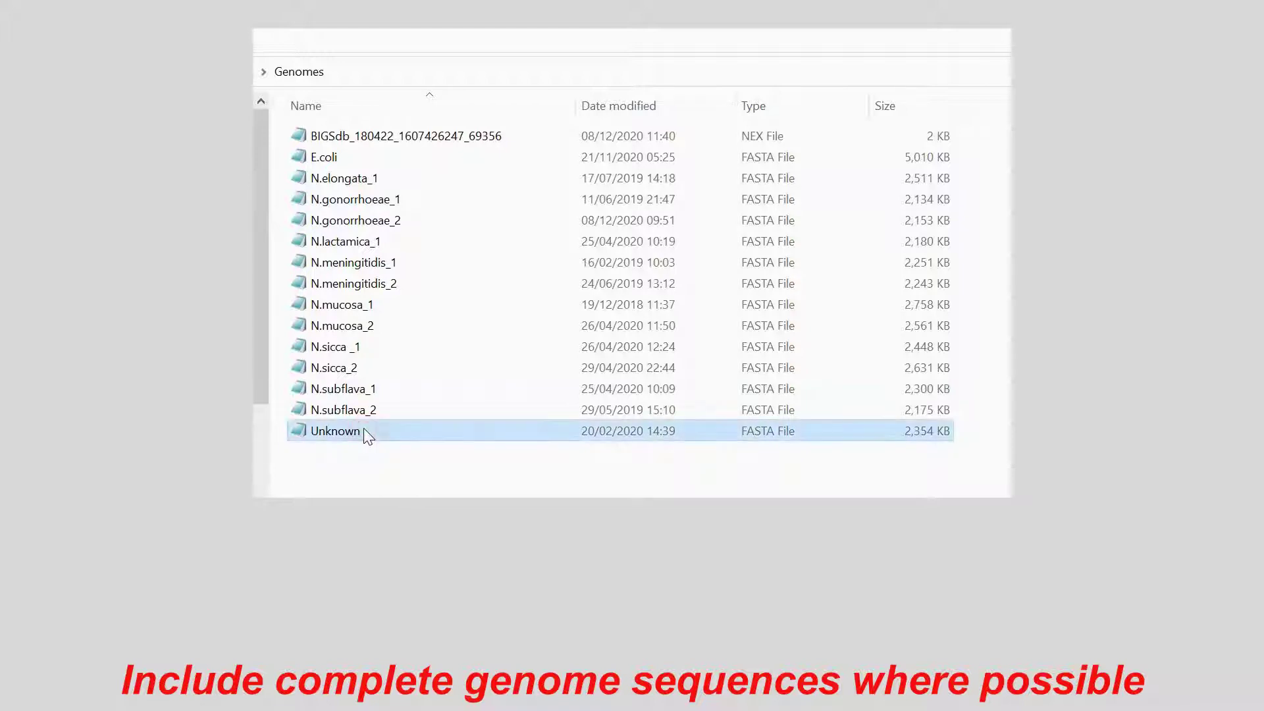
left_click(387, 139)
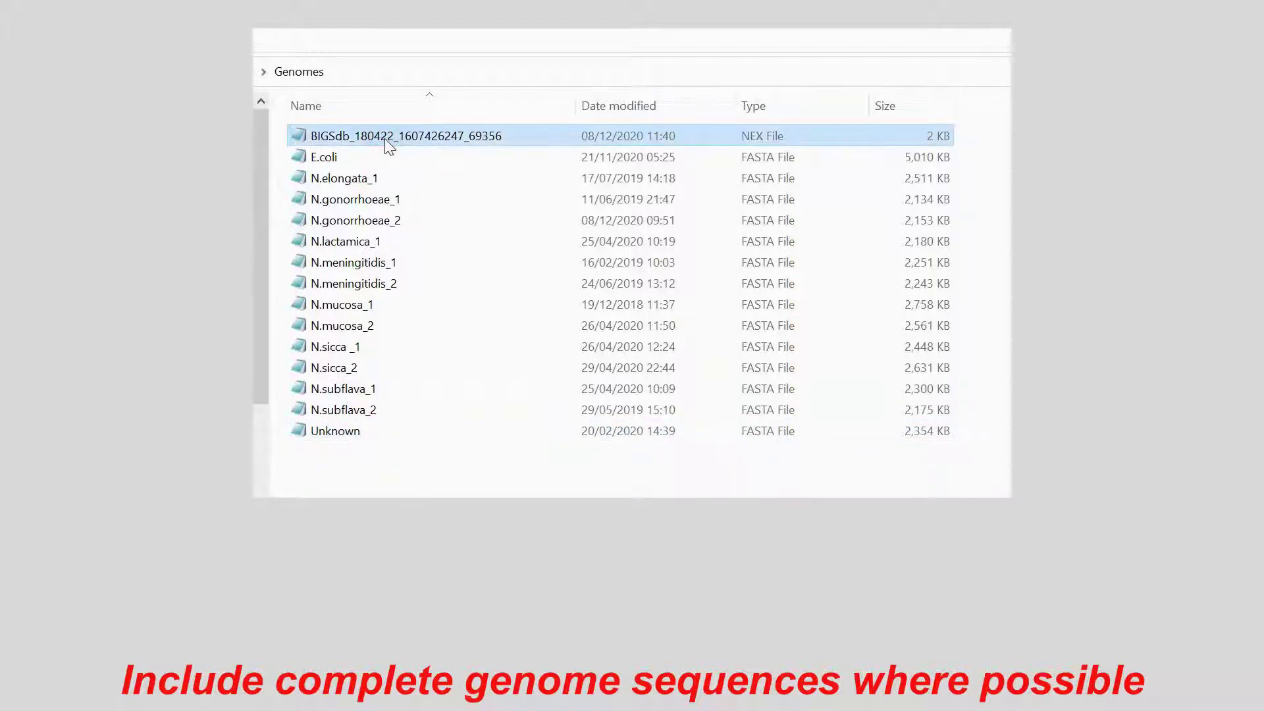
key("Delete")
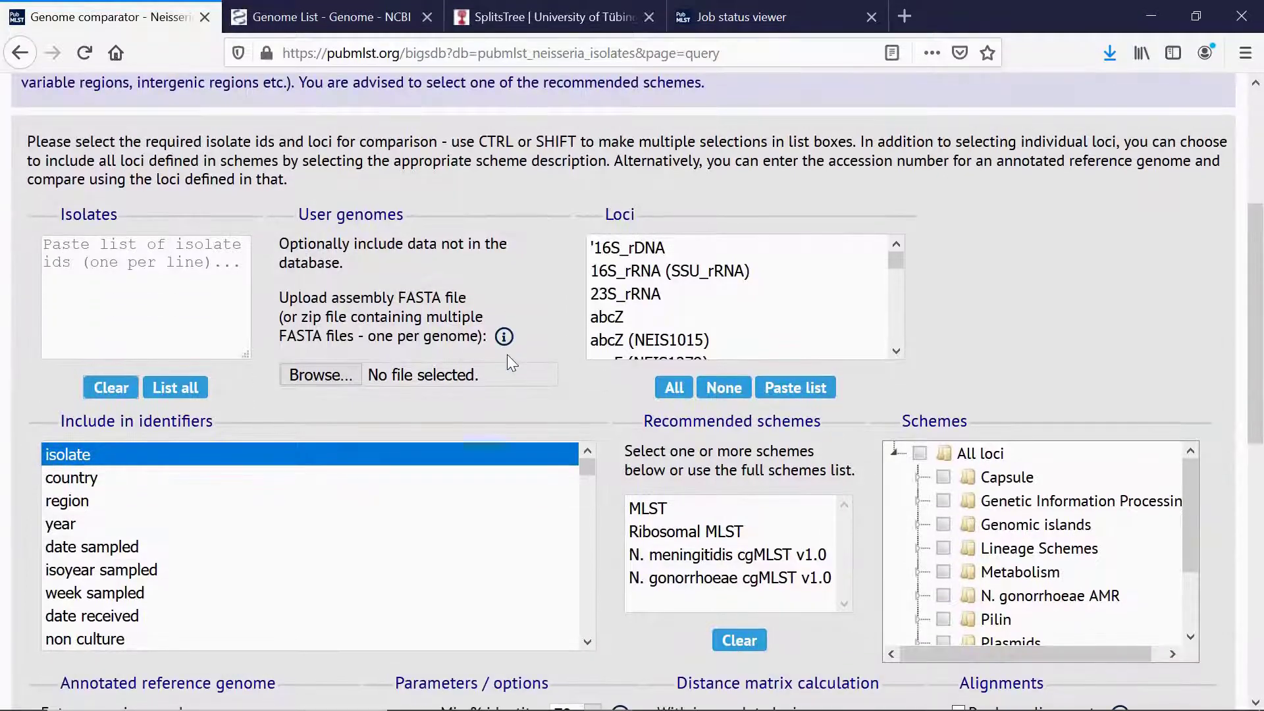
scroll(506, 354, "down", 3)
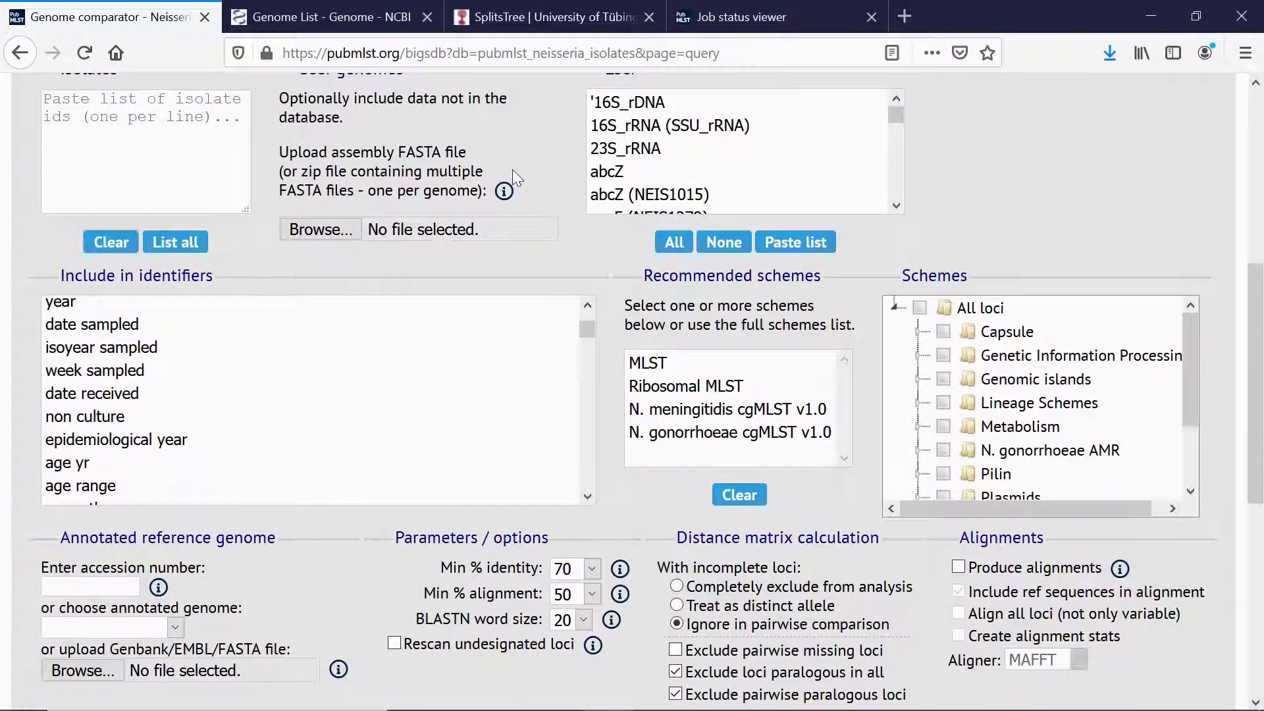
mouse_move(658, 709)
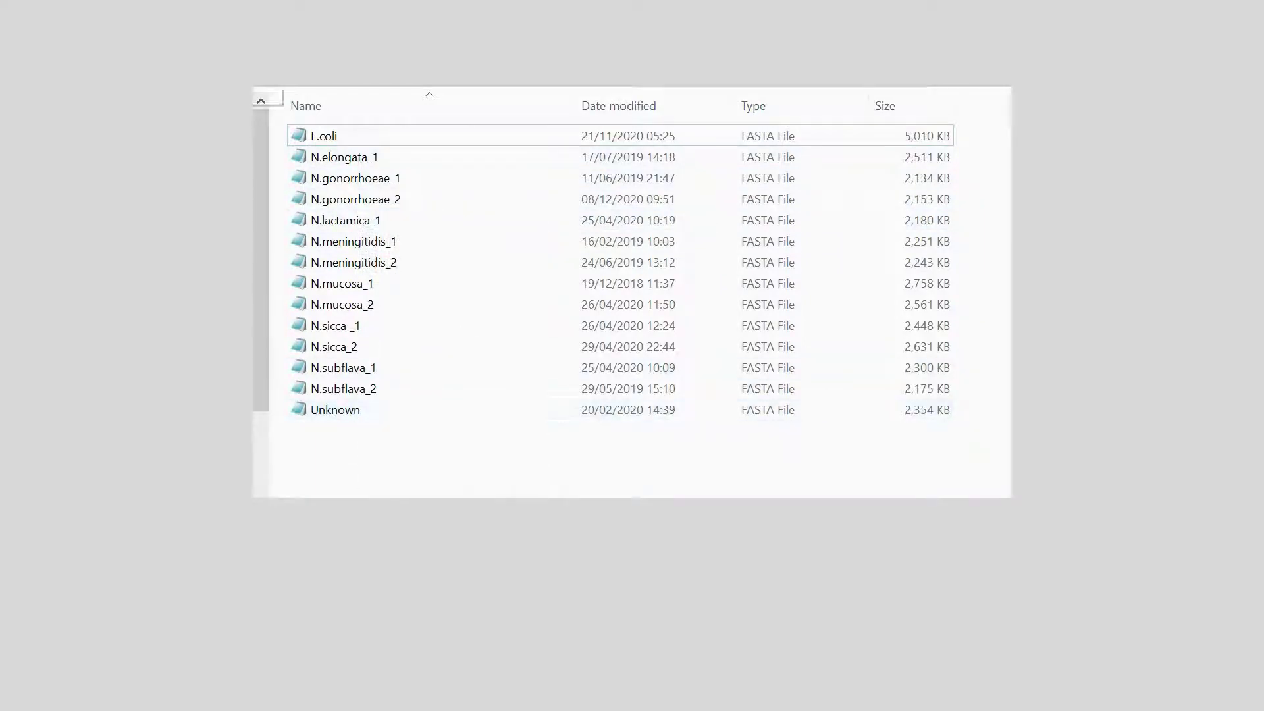
- Move up to Genomes' parent folder, select the Genomes zip and folder, then cancel Send to
key("alt+Up")
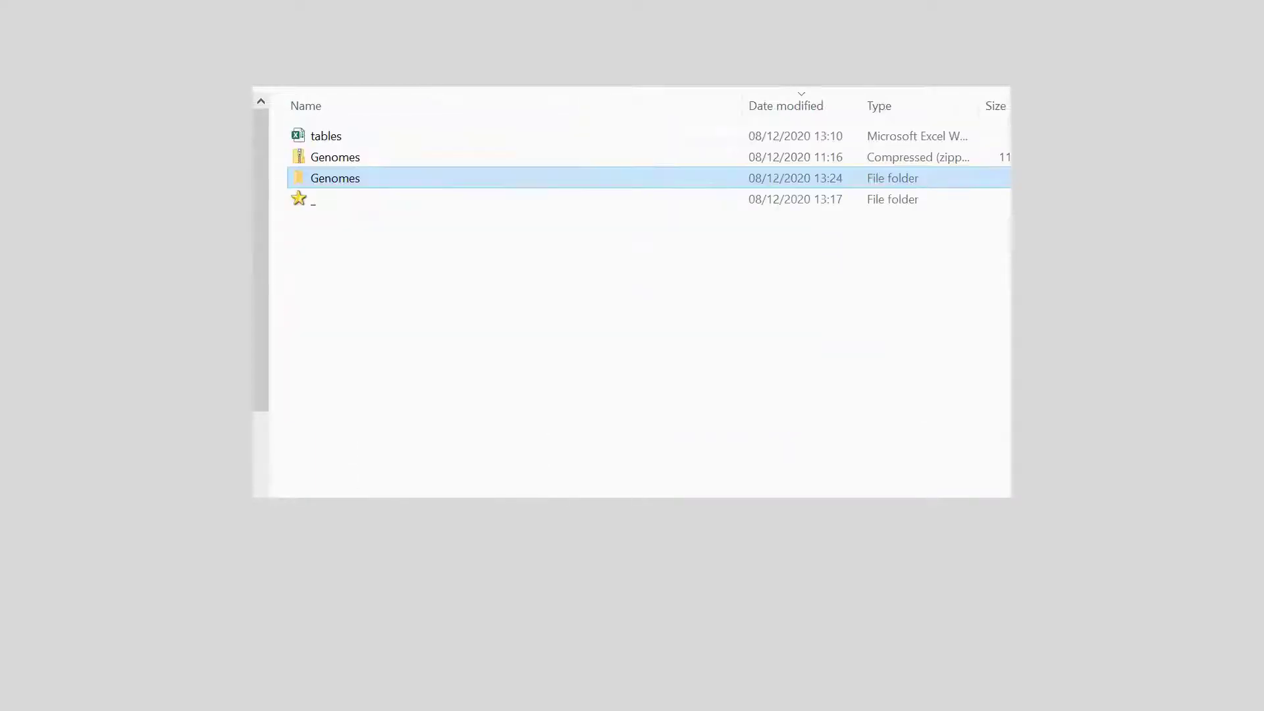
left_click(356, 157)
left_click(347, 187)
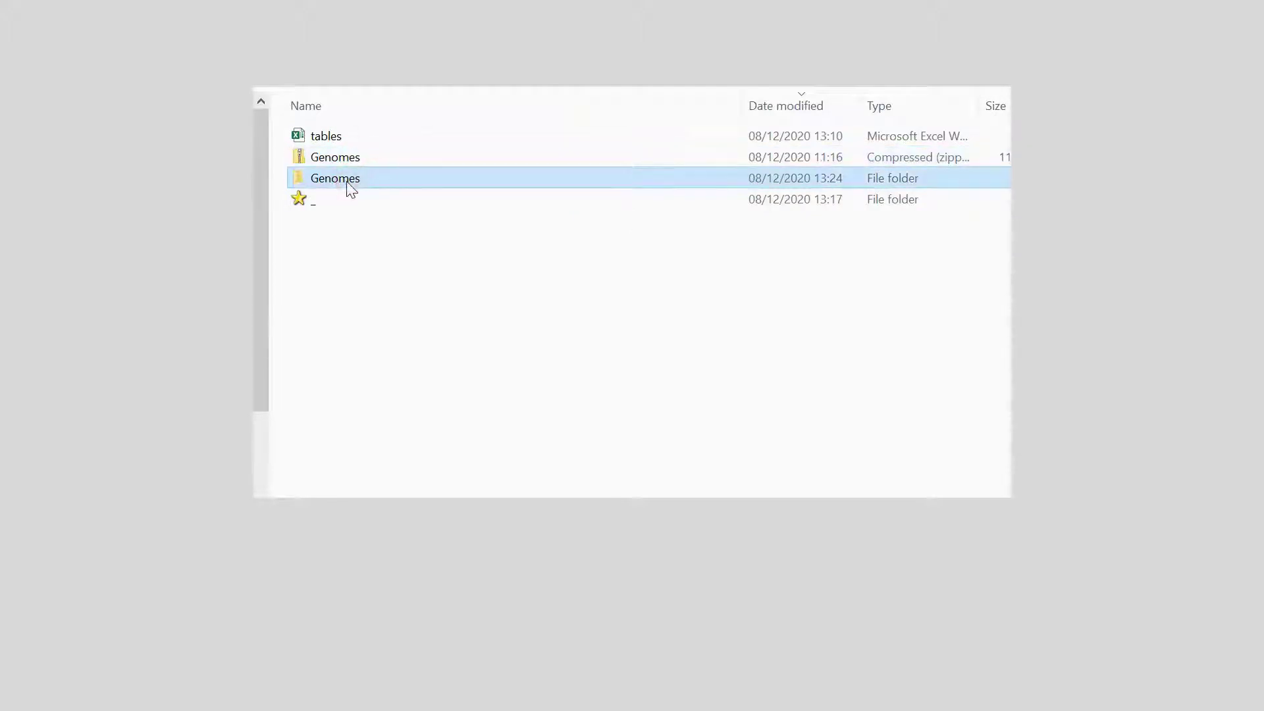
right_click(349, 189)
mouse_move(494, 420)
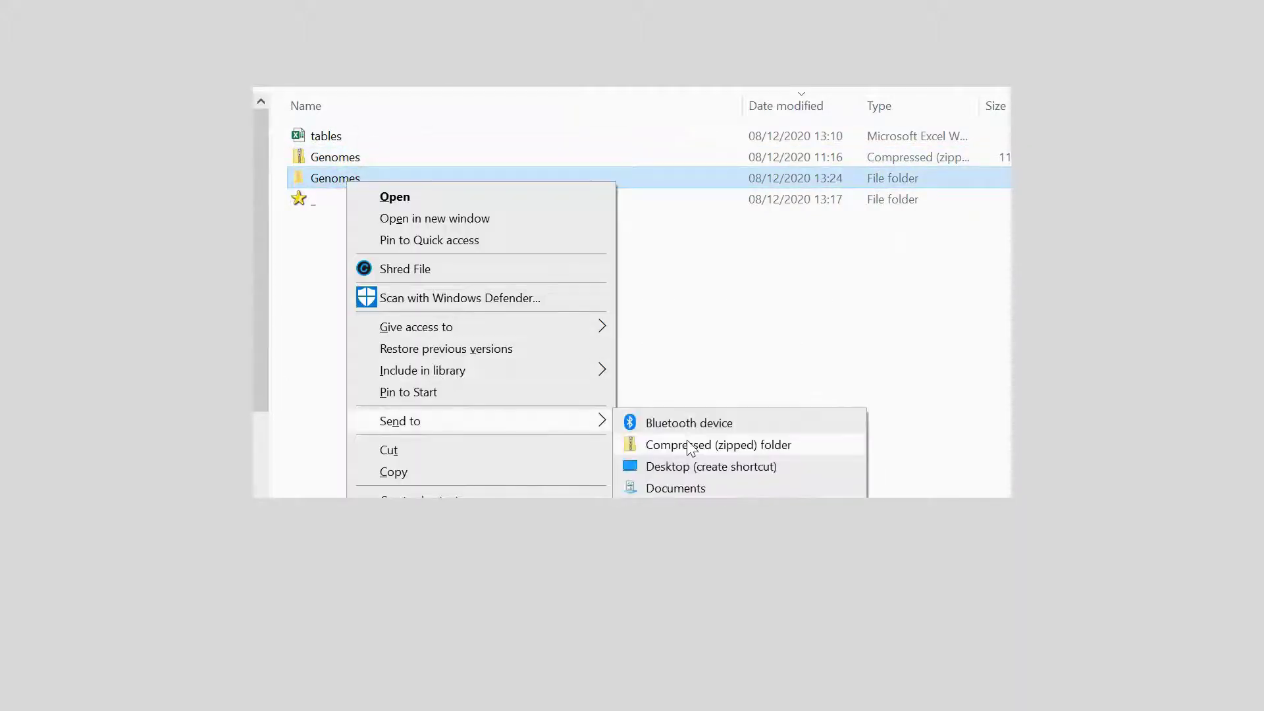
left_click(706, 325)
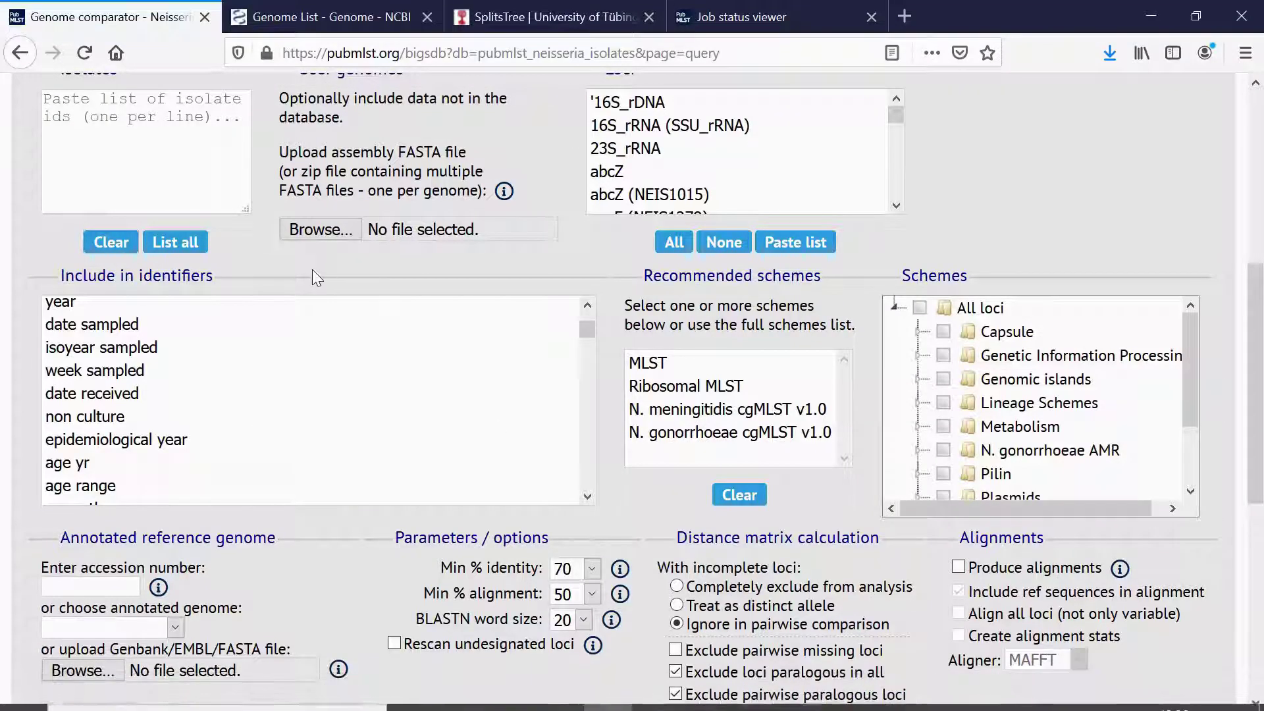
- Upload Genomes.zip from the Desktop as the user genomes file on the Genome Comparator form
key("ctrl+plus")
scroll(270, 256, "up", 3)
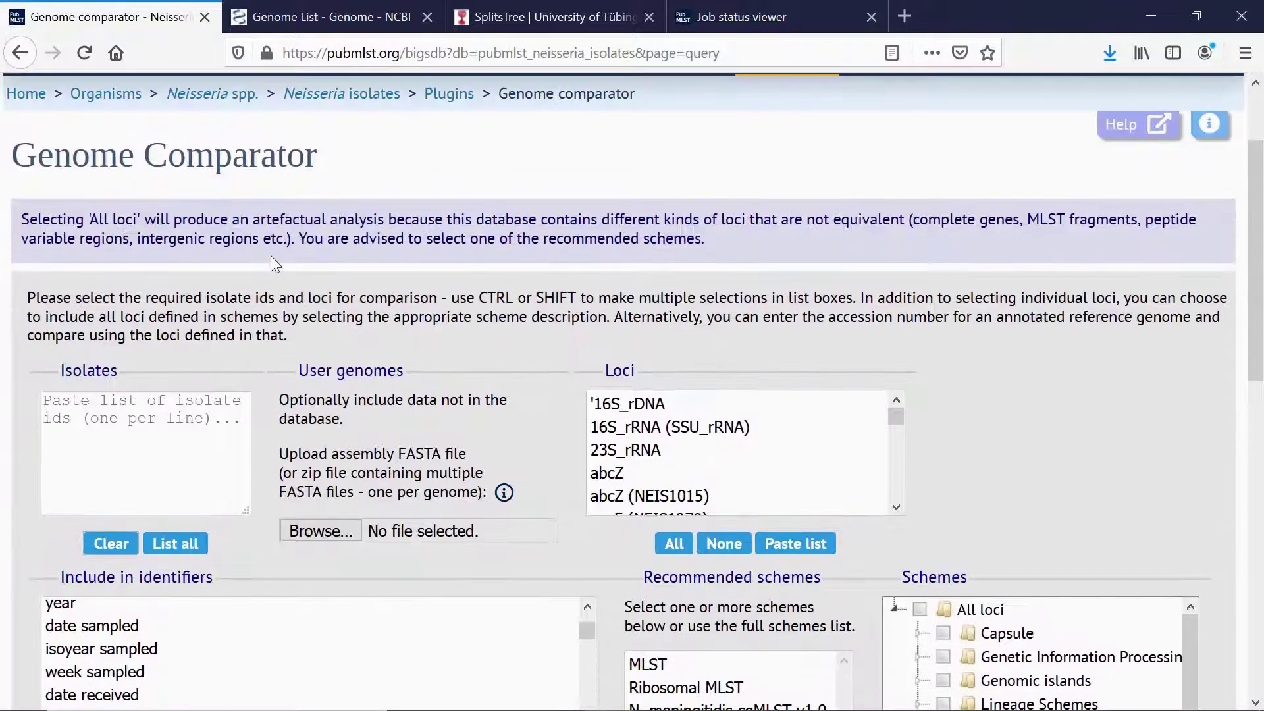
scroll(397, 278, "down", 1)
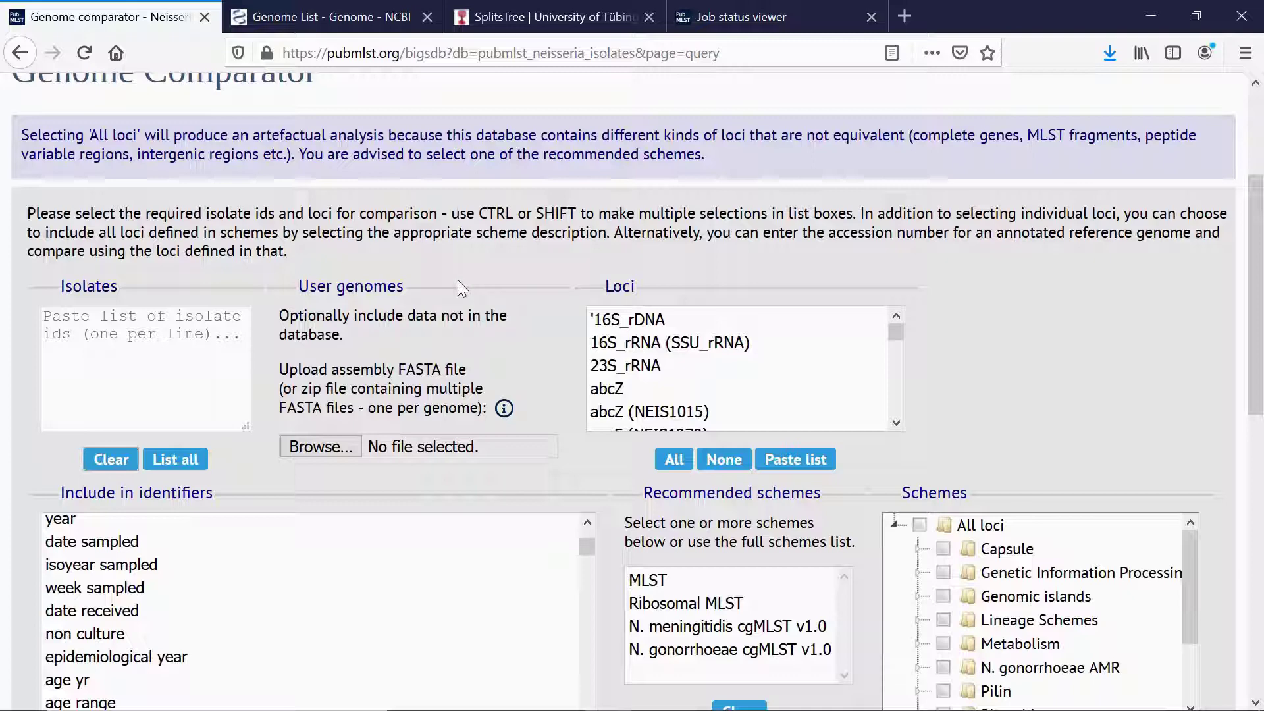
scroll(475, 258, "down", 1)
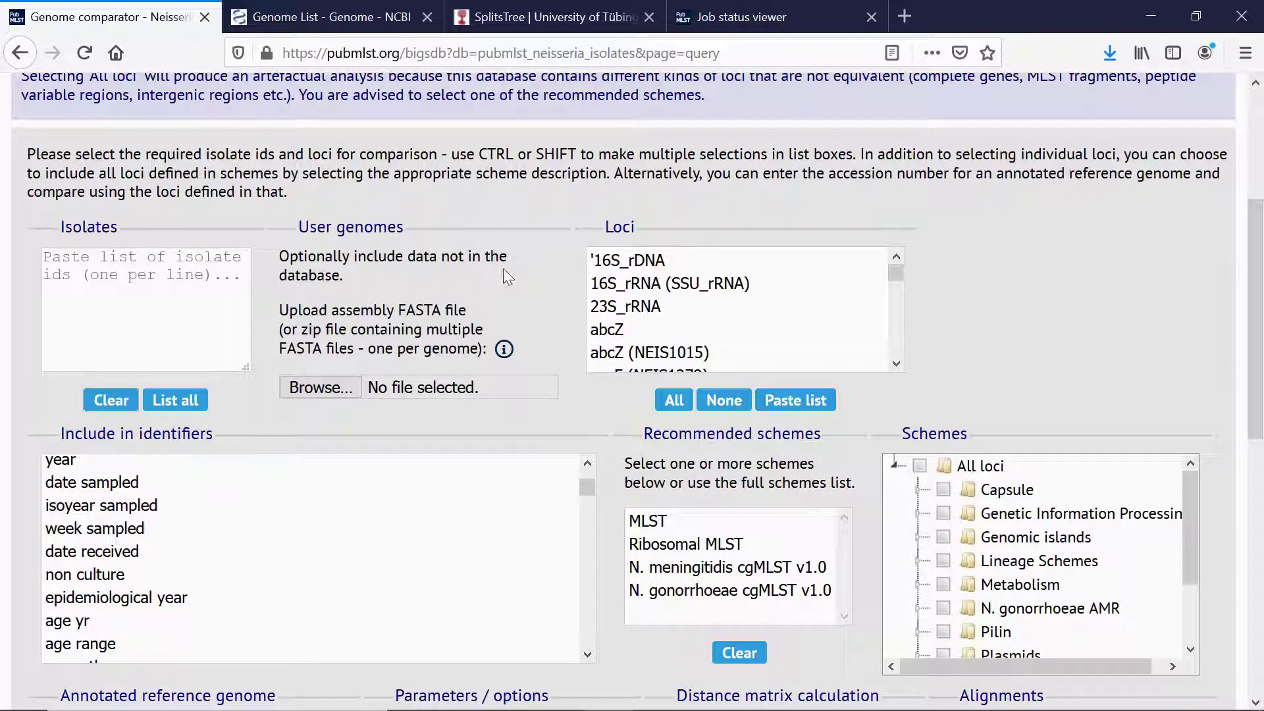
scroll(408, 283, "up", 3)
scroll(375, 287, "down", 1)
scroll(375, 288, "down", 1)
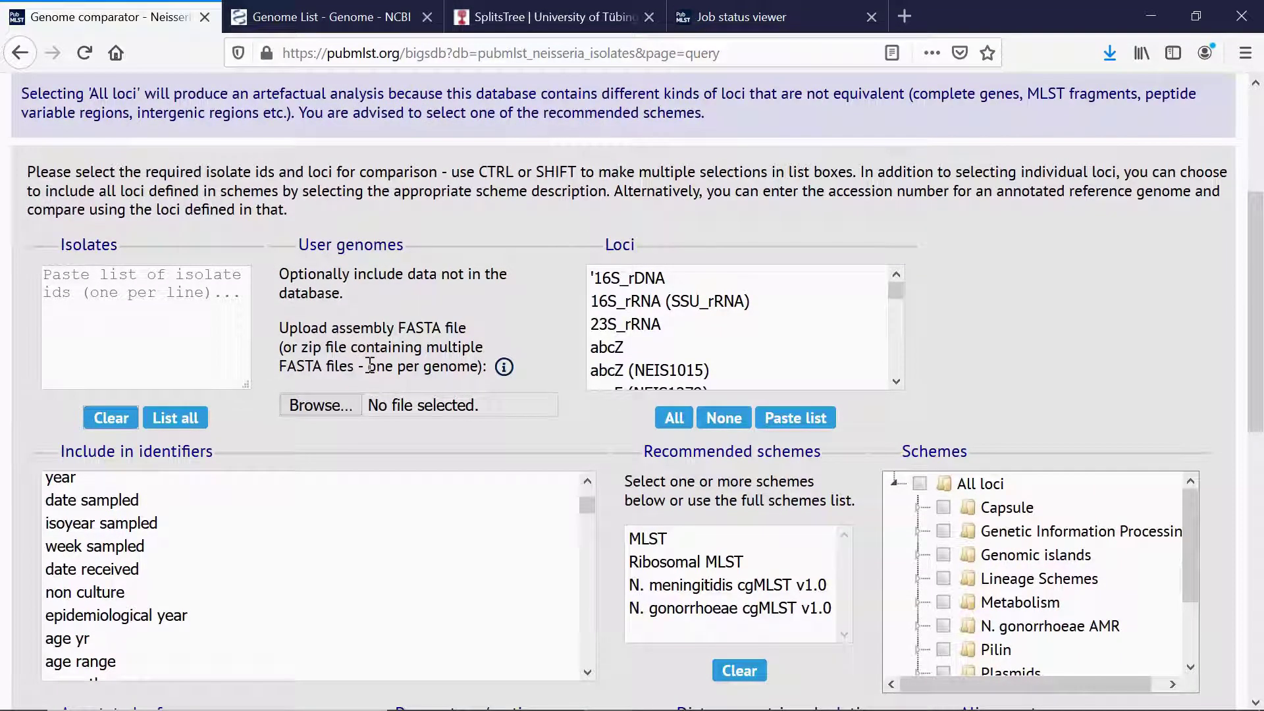
left_click(330, 410)
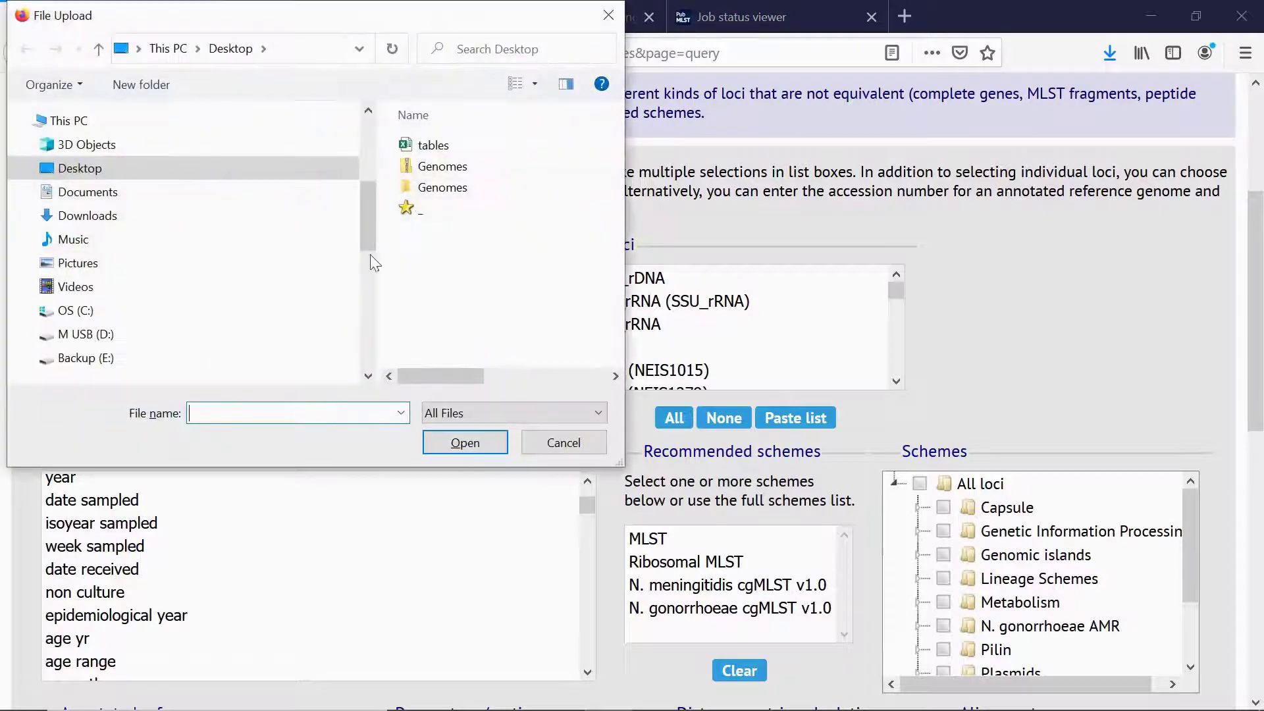
left_click(431, 167)
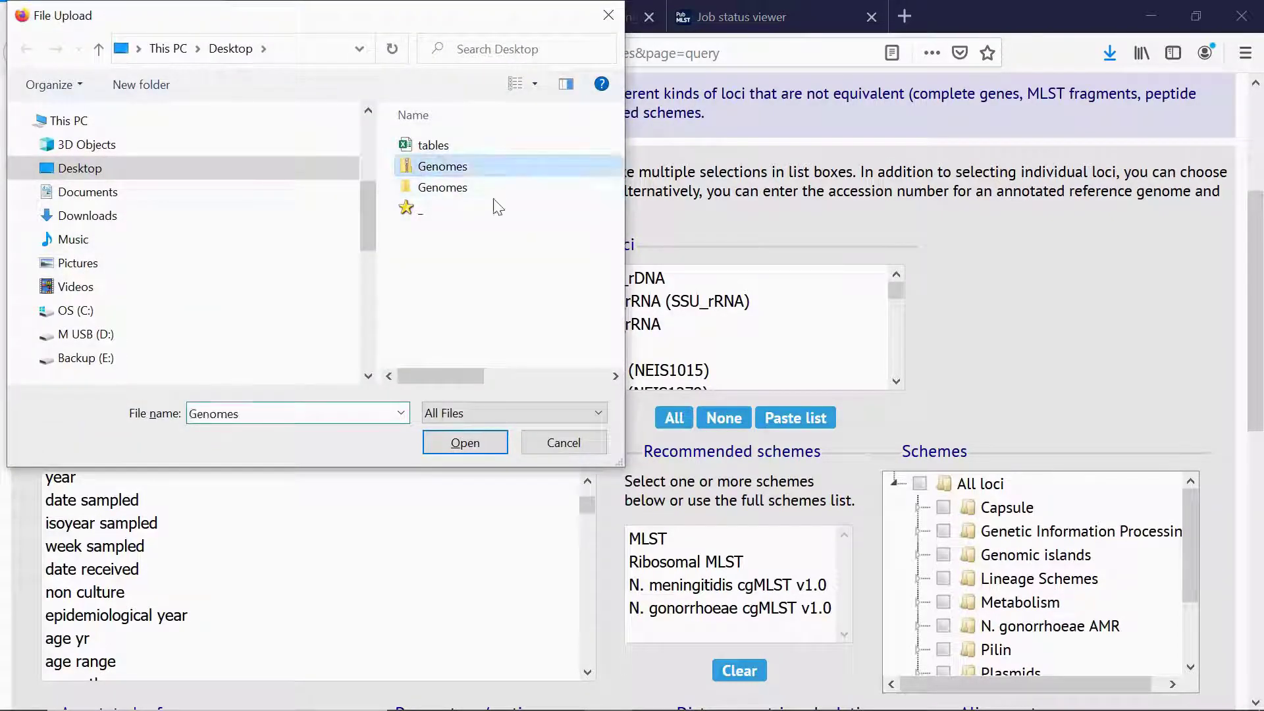
left_click(465, 443)
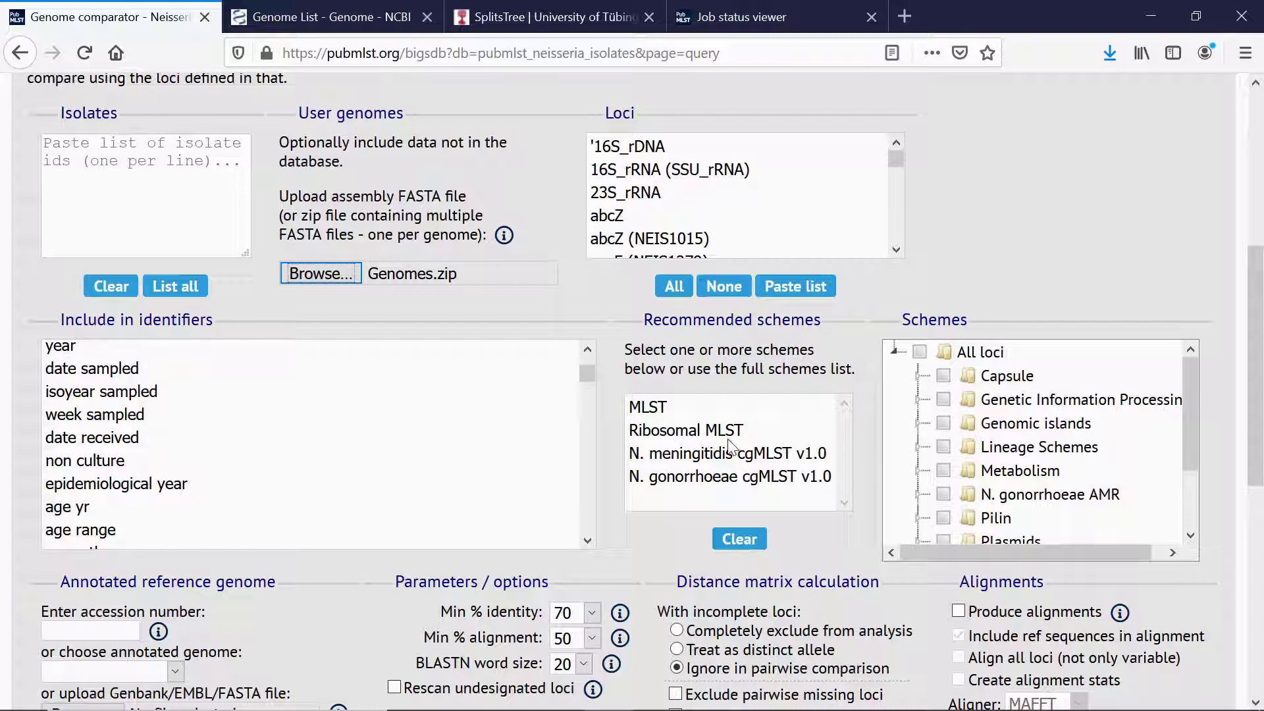
- Choose the N. meningitidis cgMLST v1.0 scheme and set the core threshold to 80%
left_click(696, 455)
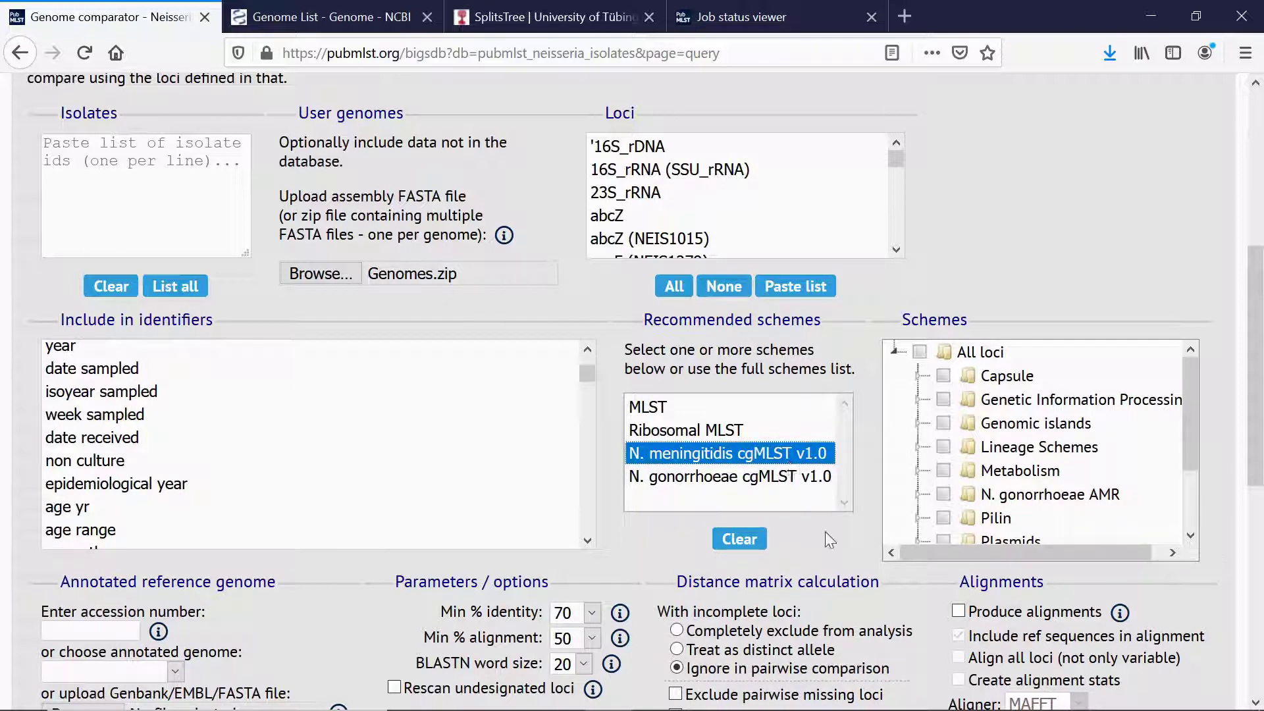
scroll(826, 533, "down", 1)
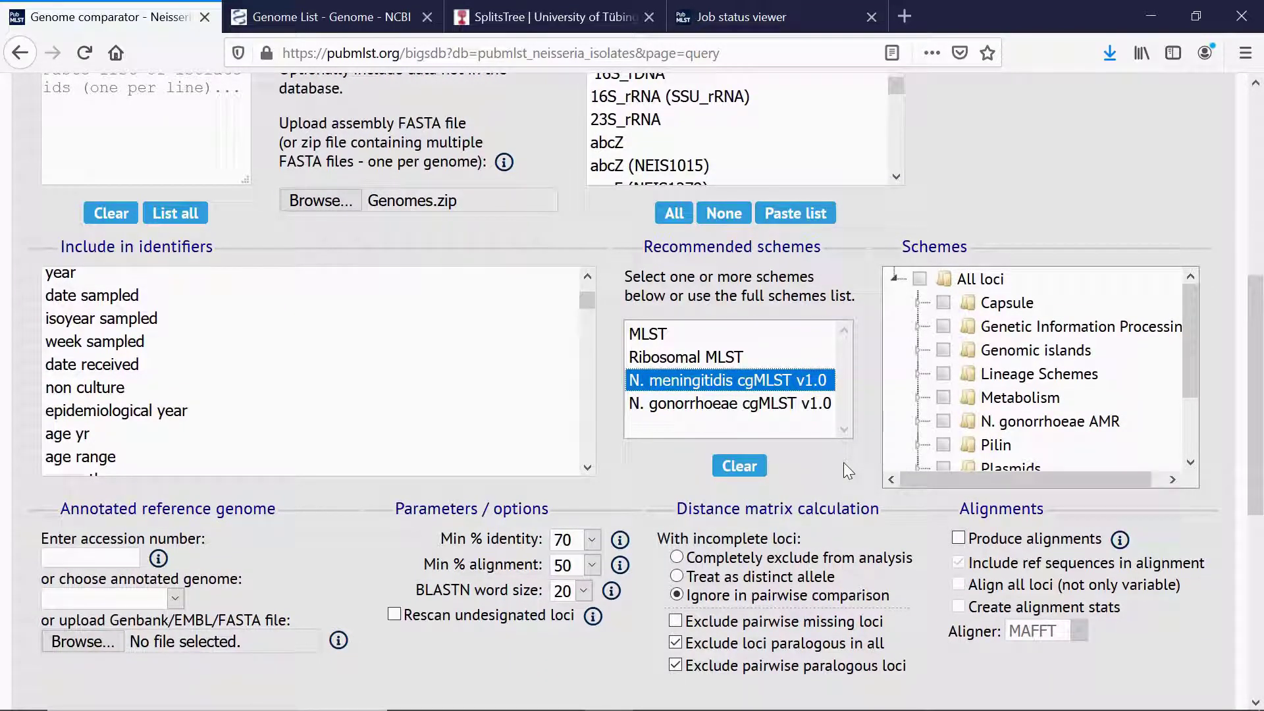
scroll(843, 463, "down", 1)
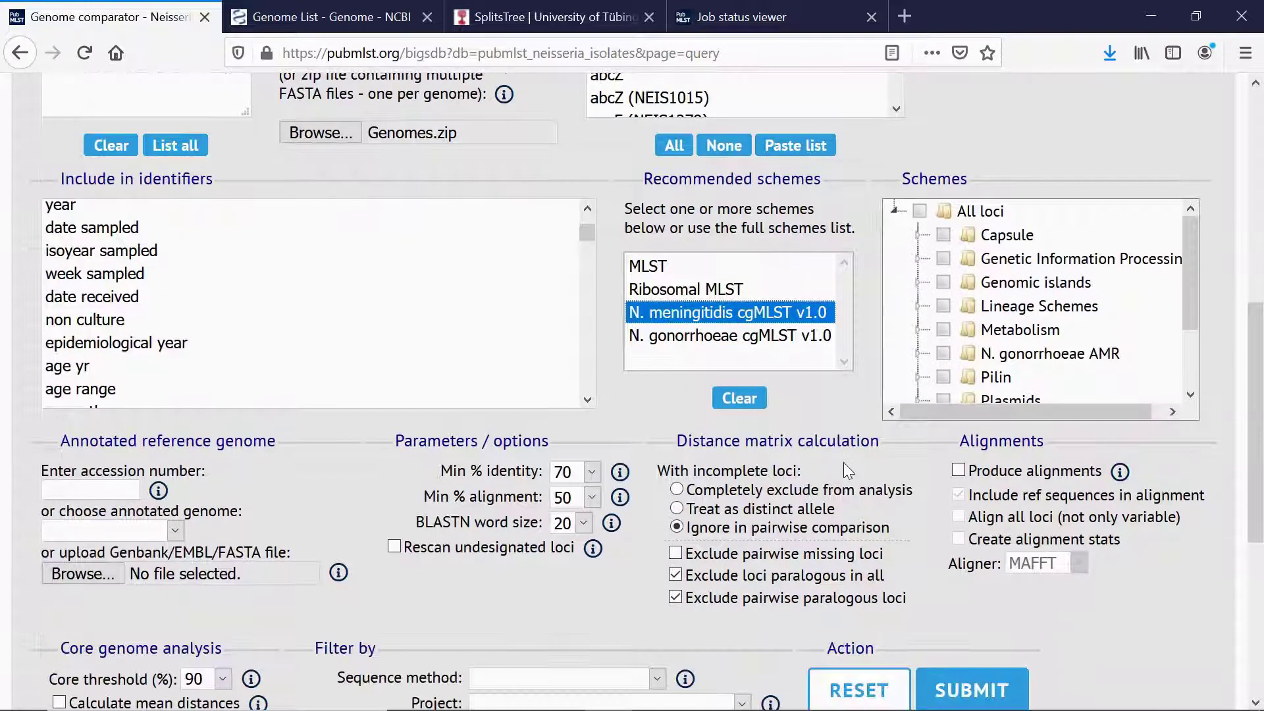
scroll(652, 531, "down", 2)
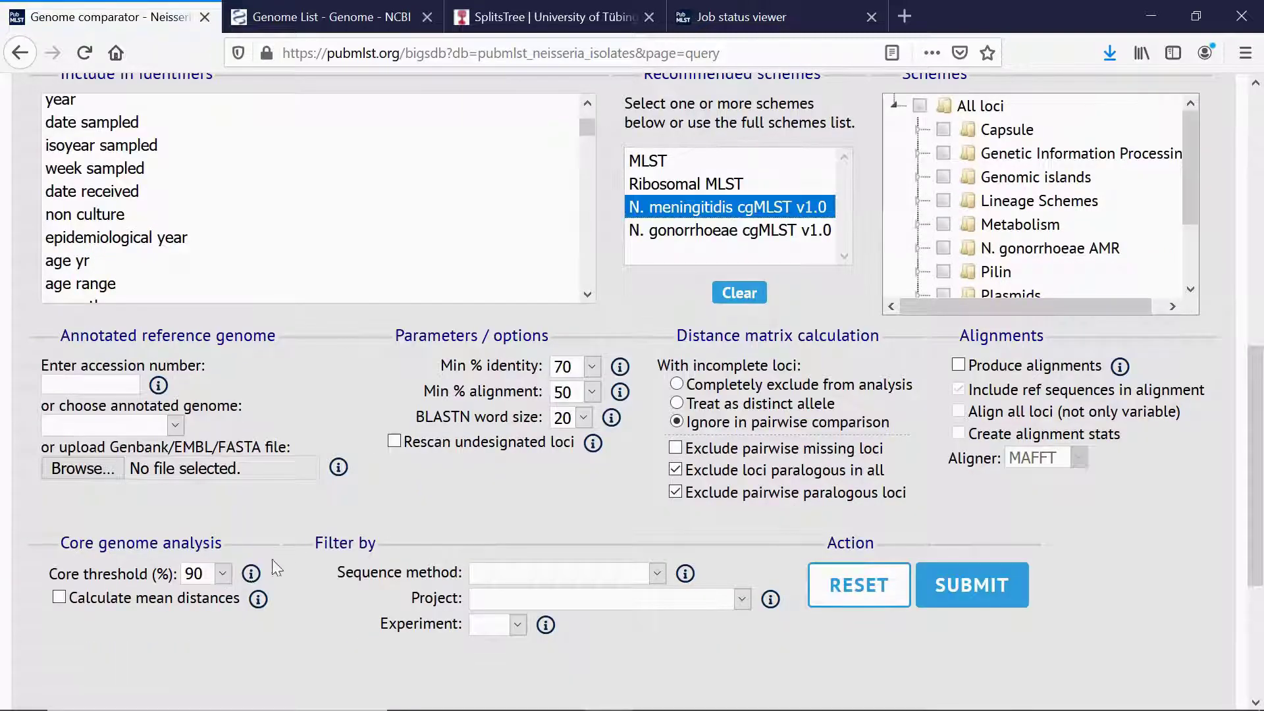
mouse_move(252, 578)
left_click(223, 574)
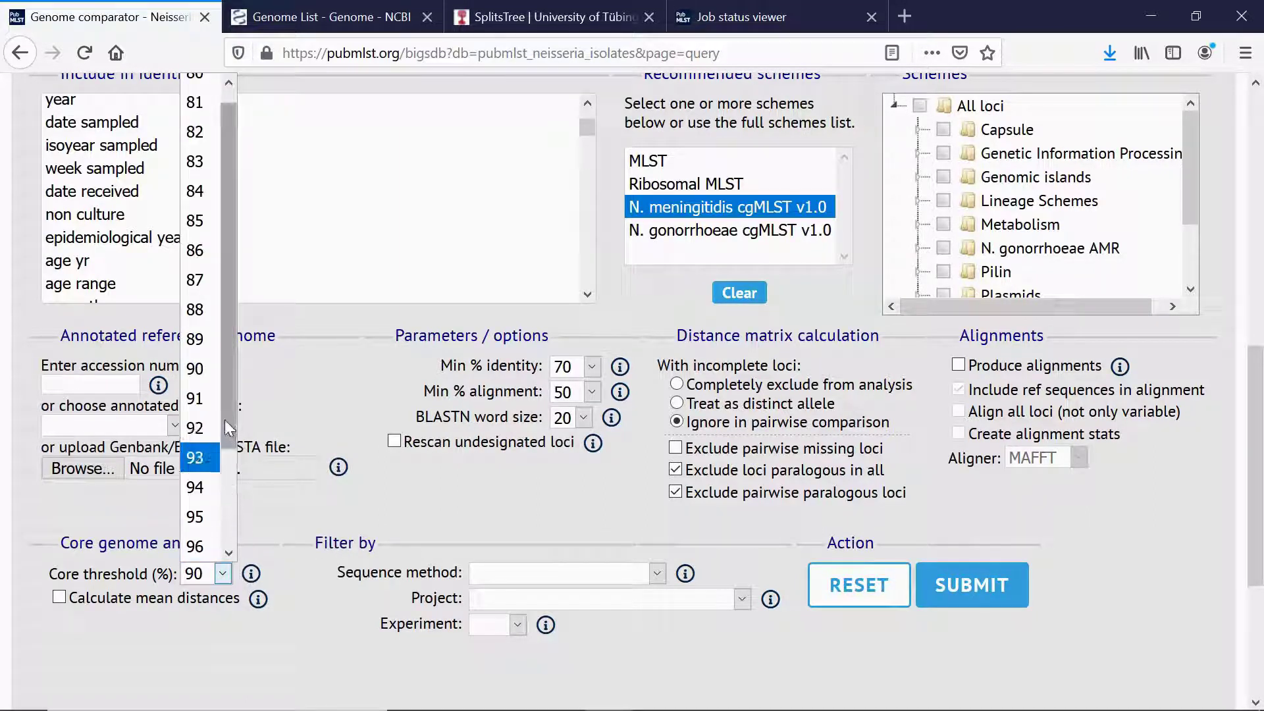
scroll(204, 388, "up", 1)
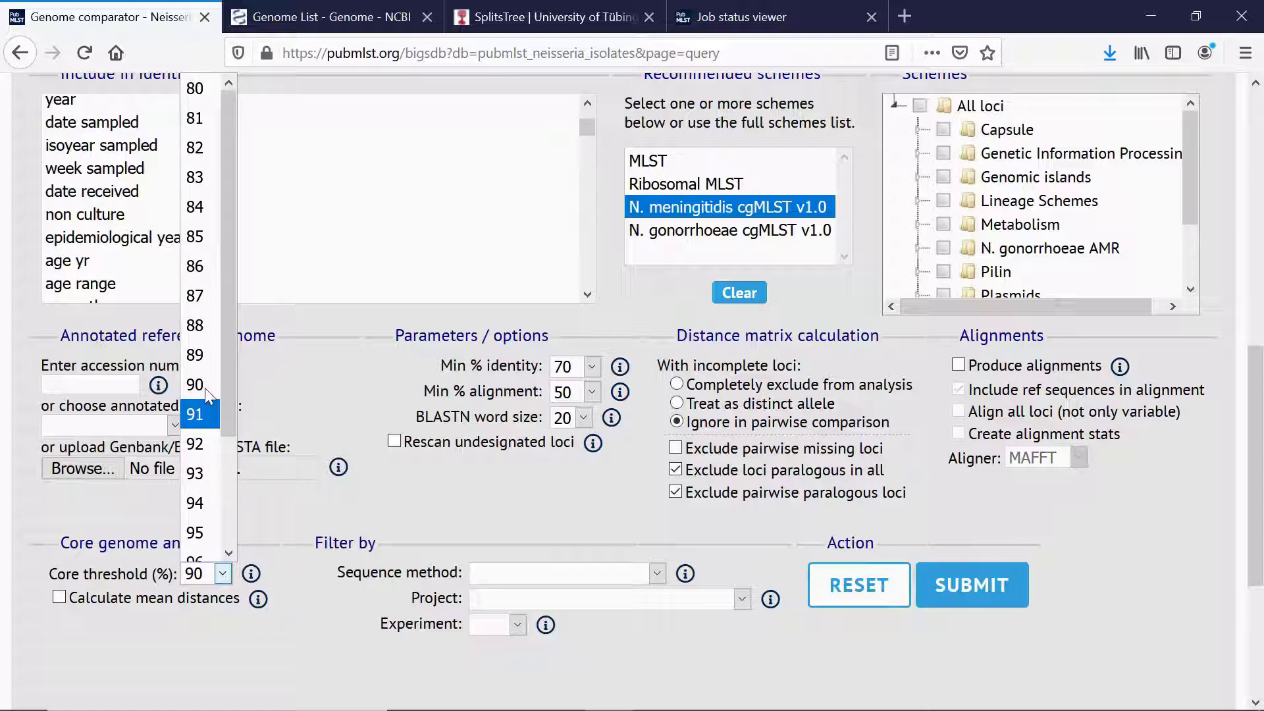
left_click(199, 91)
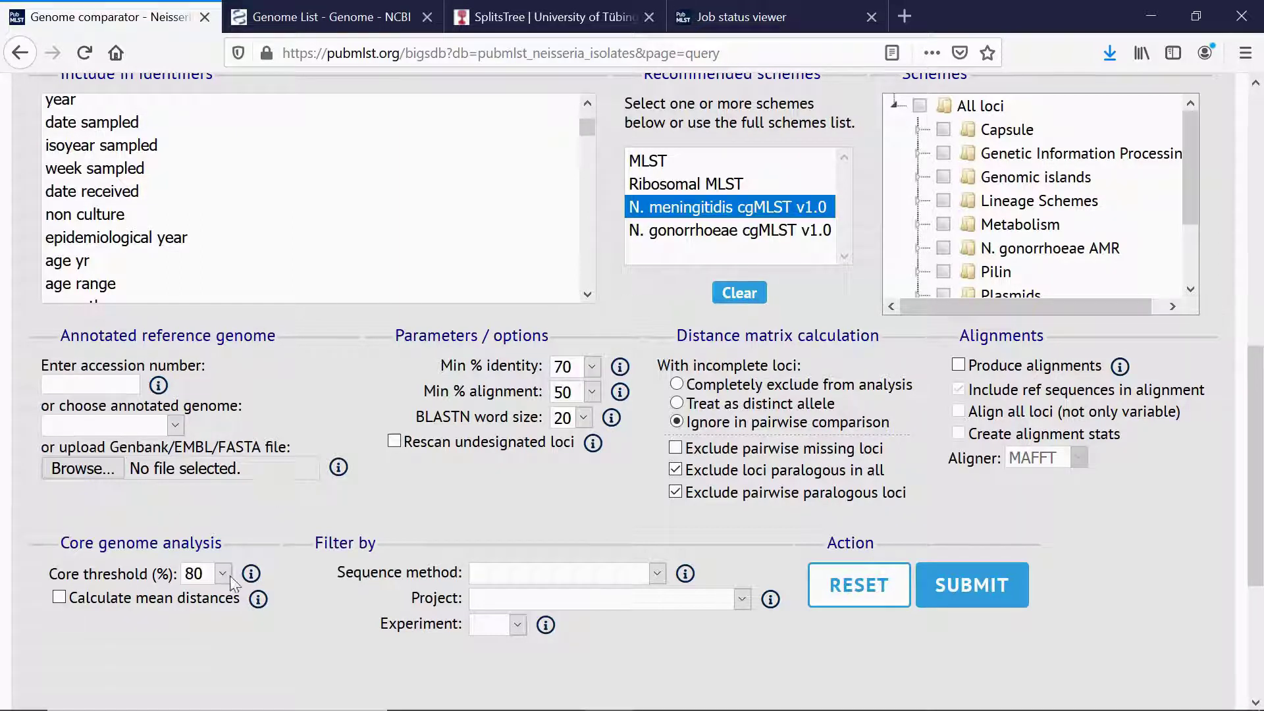
- Enable Calculate mean distances and submit the comparison job
mouse_move(262, 604)
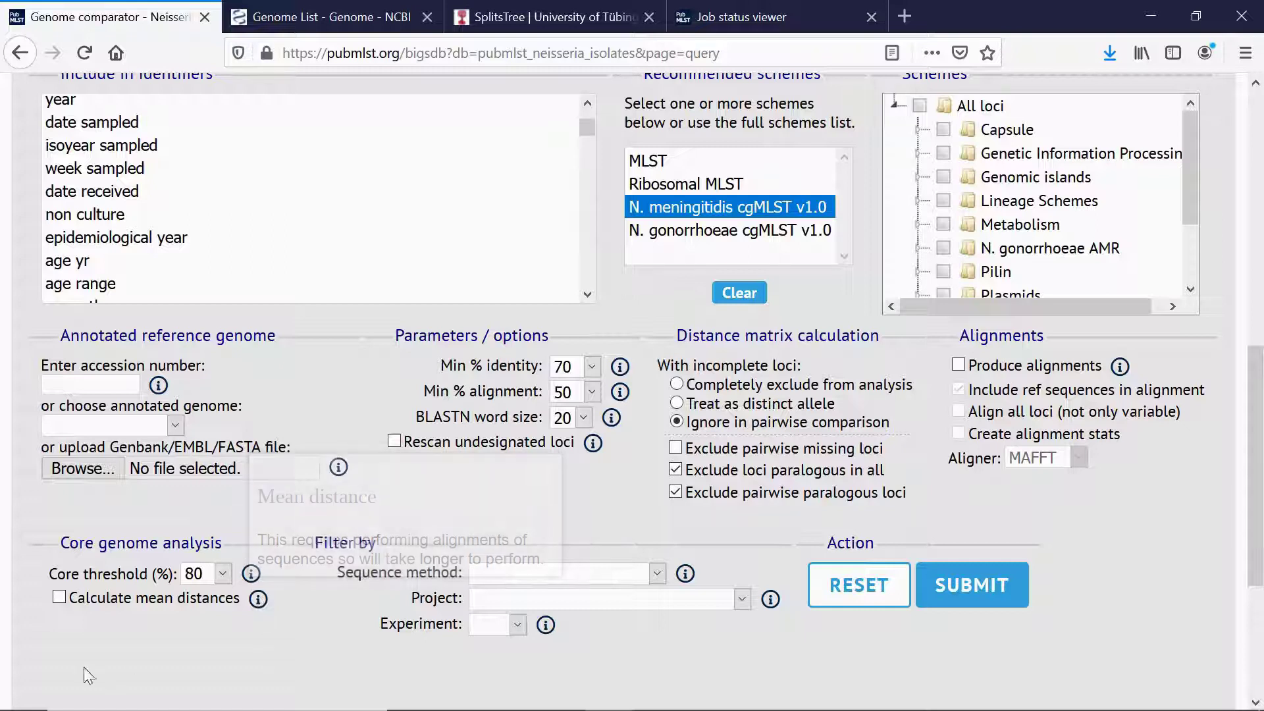
left_click(59, 597)
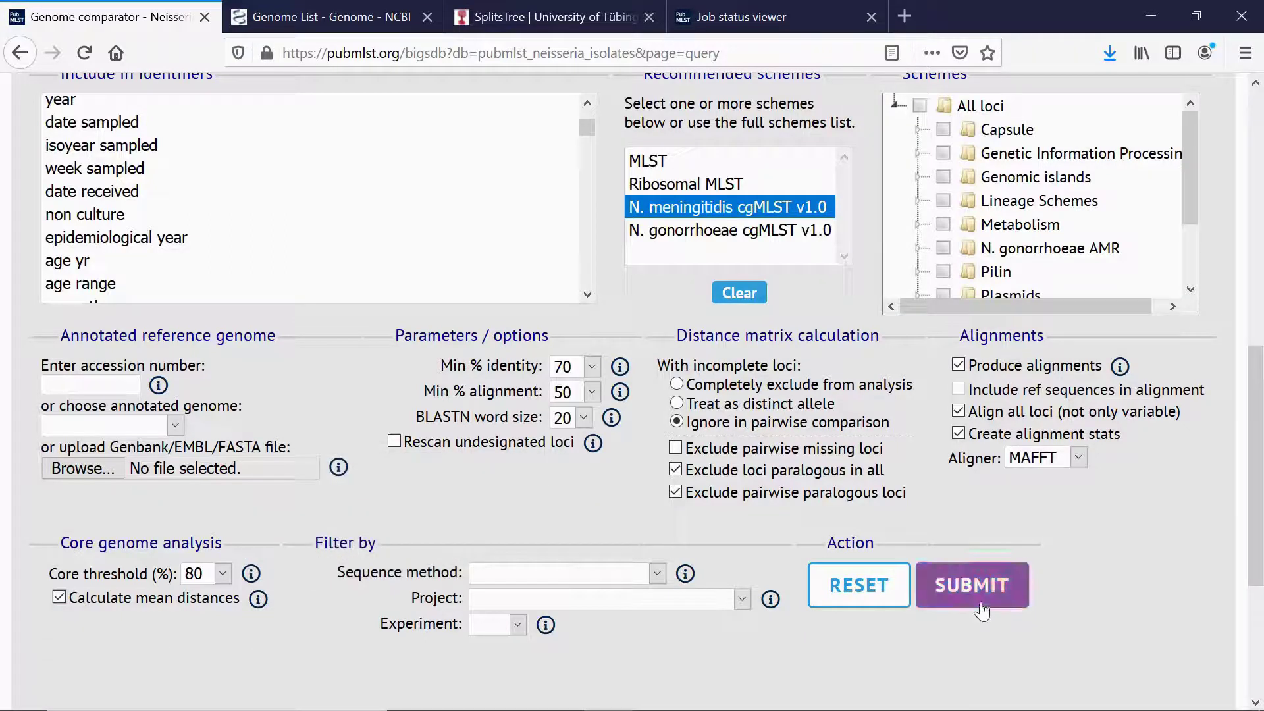
left_click(981, 608)
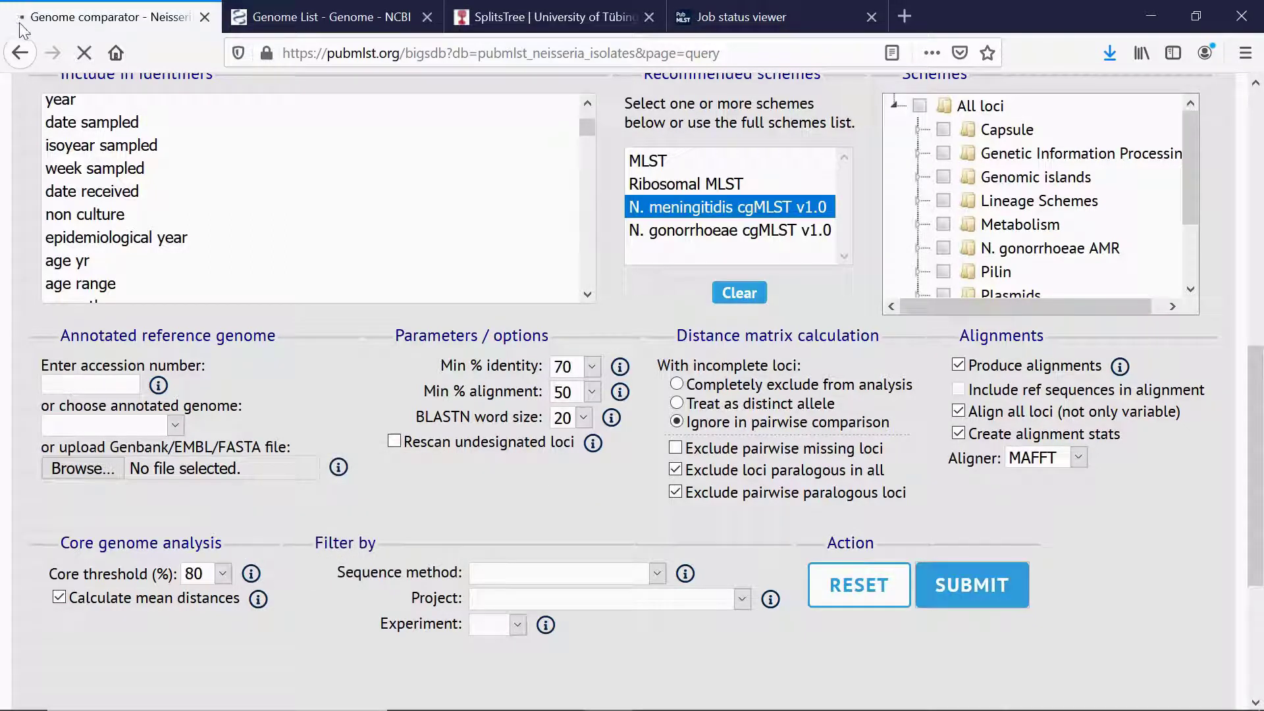
- Scroll the finished job past the loci table and charts, then open the Excel allele output
left_click(704, 17)
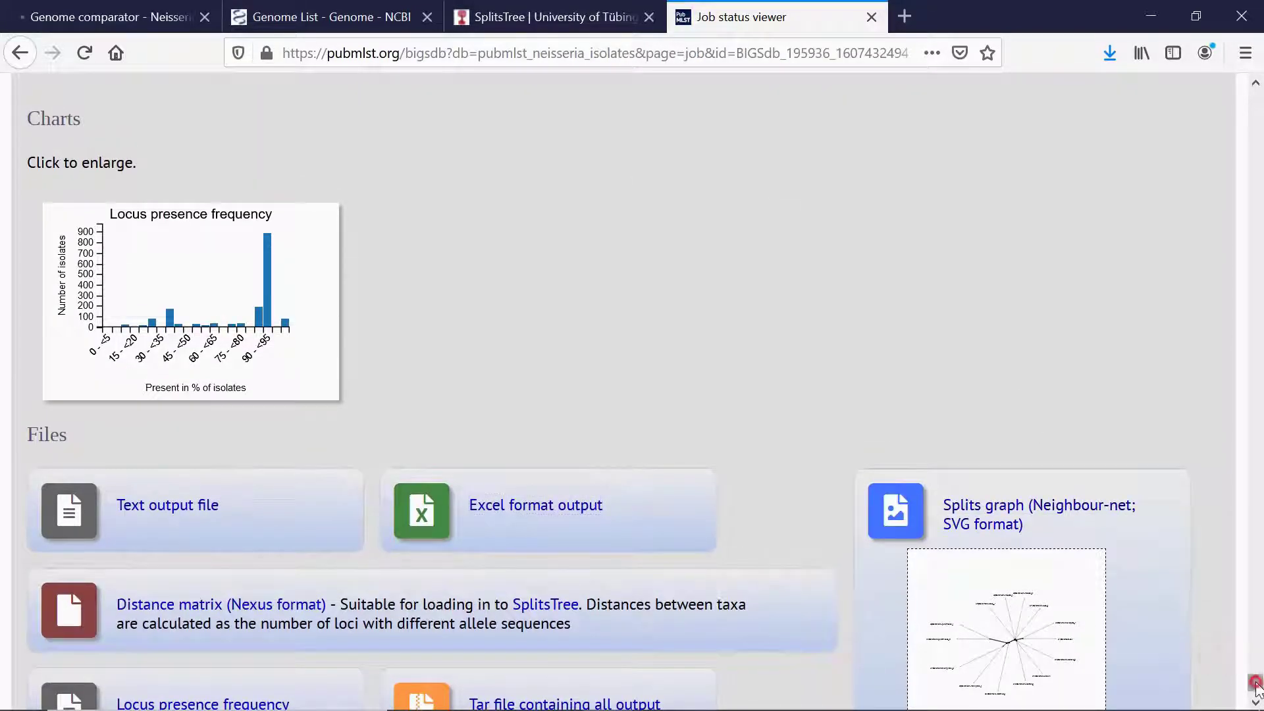
left_click_drag(1254, 681, 1227, 86)
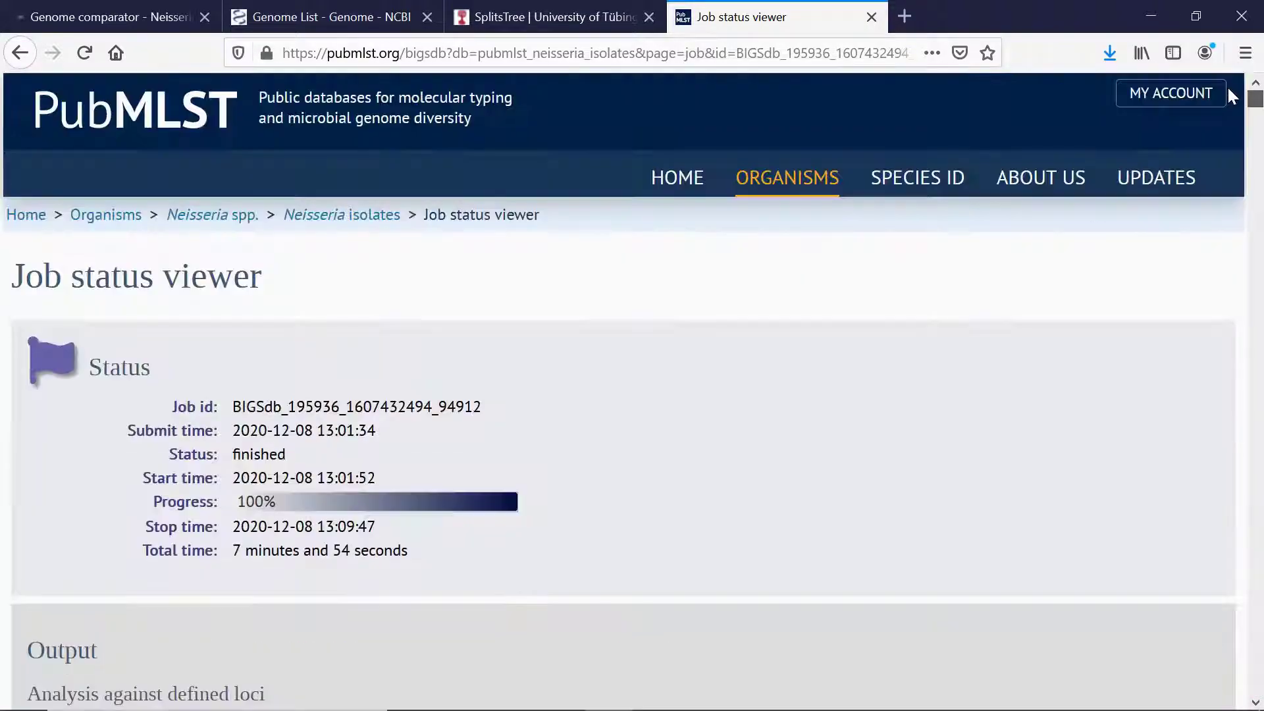
scroll(878, 409, "down", 2)
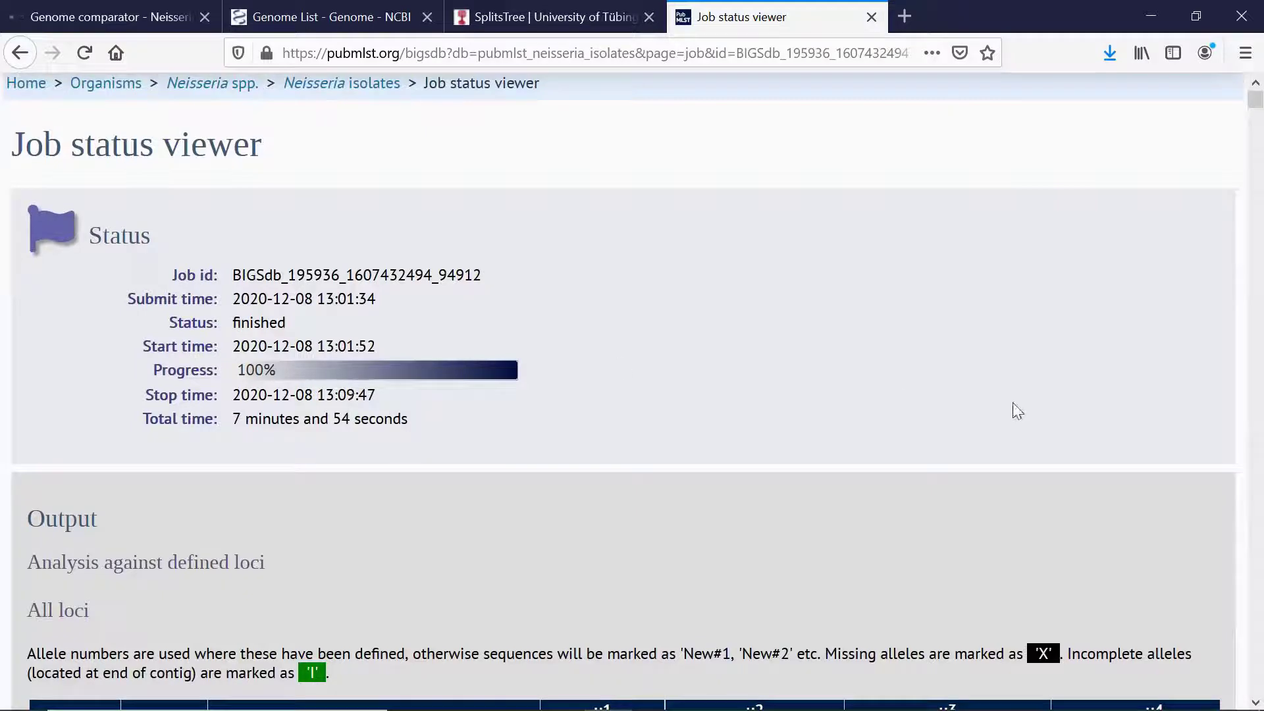
left_click_drag(1257, 105, 1256, 112)
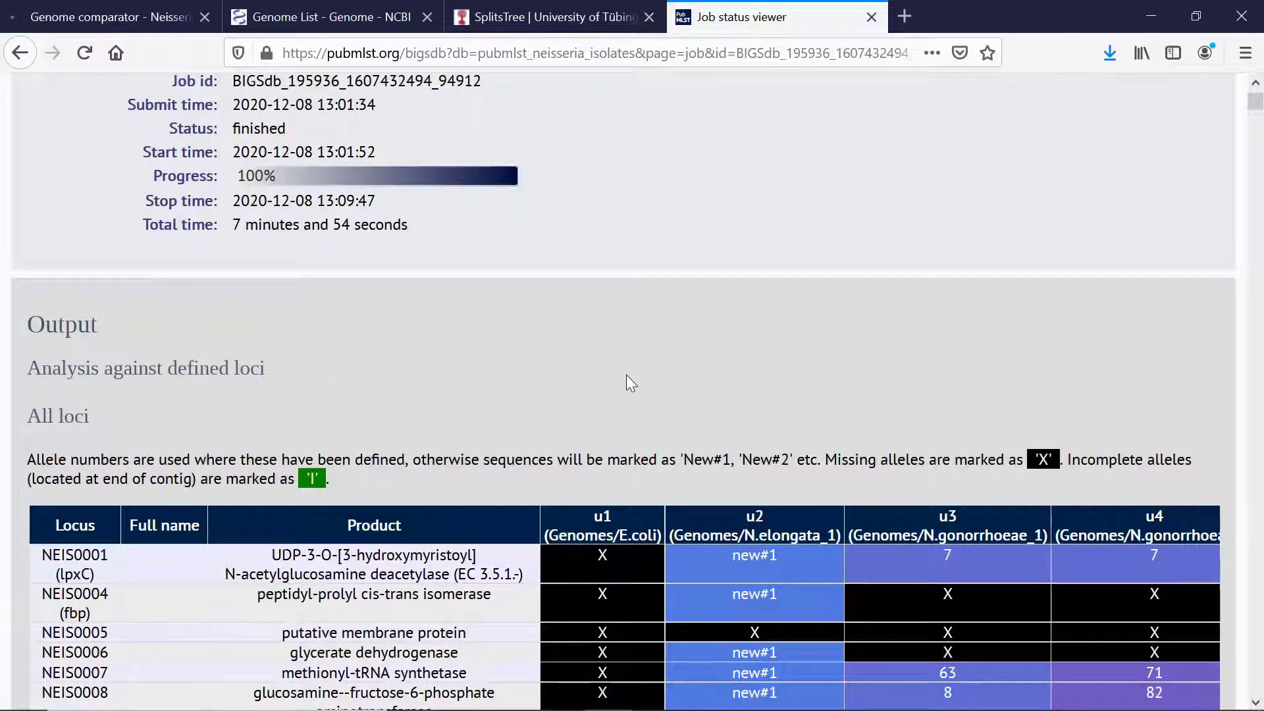
left_click_drag(1256, 103, 1257, 104)
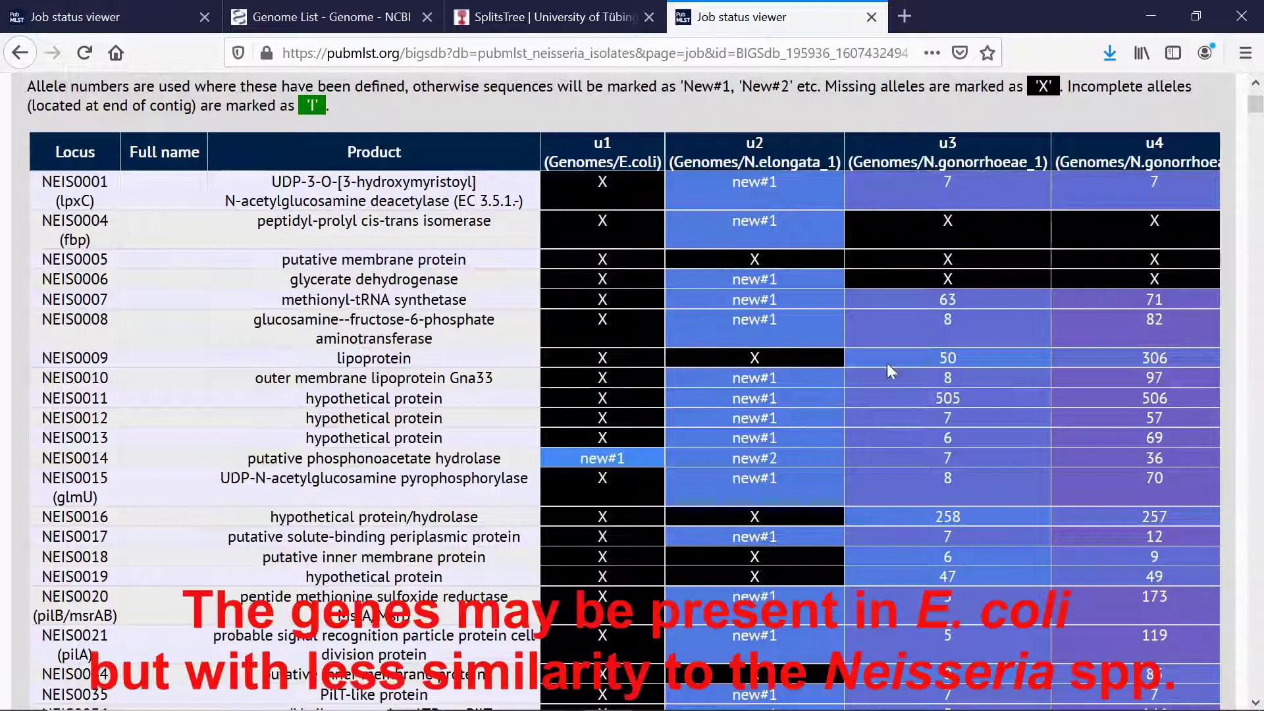
left_click_drag(1259, 111, 1262, 659)
scroll(524, 459, "down", 1)
scroll(524, 460, "down", 4)
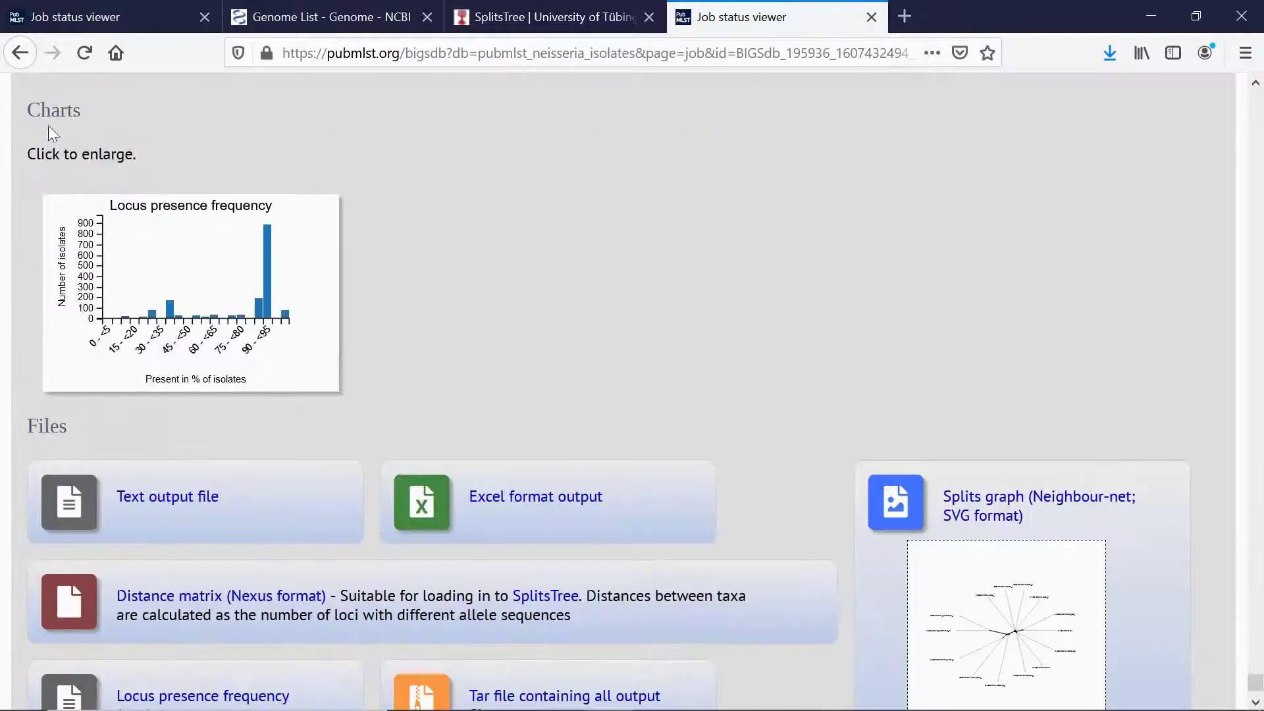
scroll(448, 299, "down", 1)
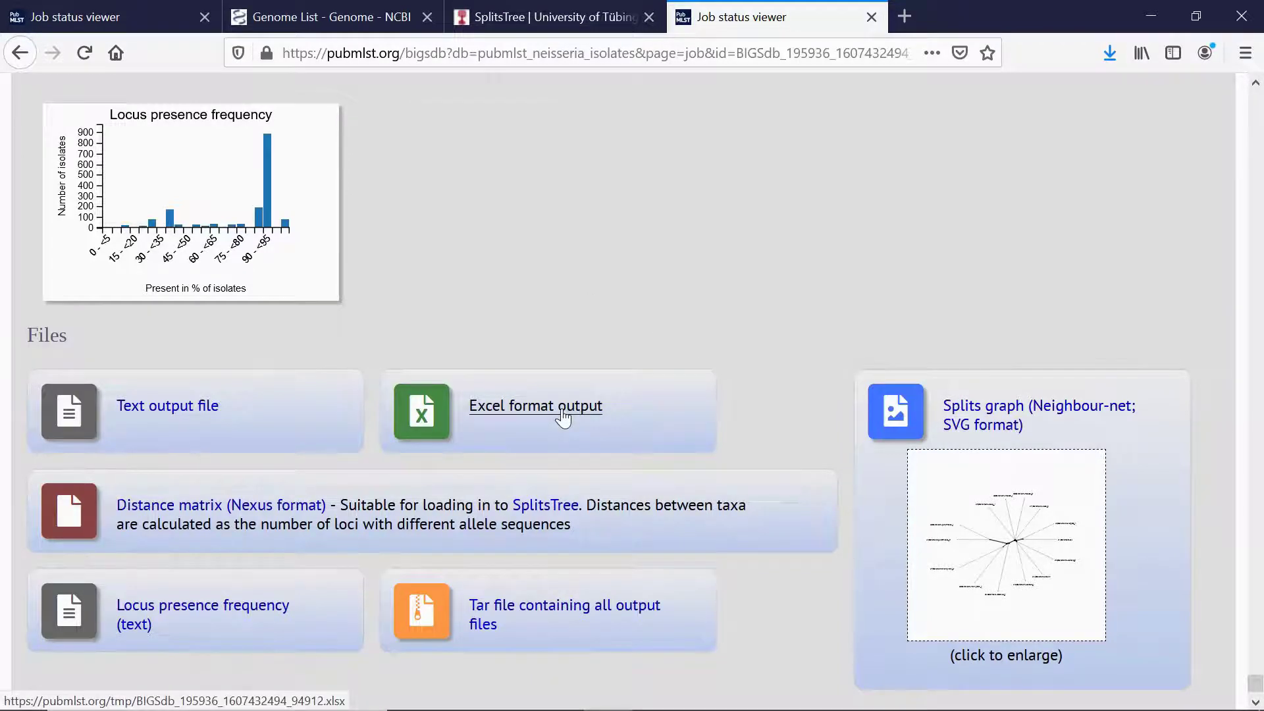
left_click(875, 548)
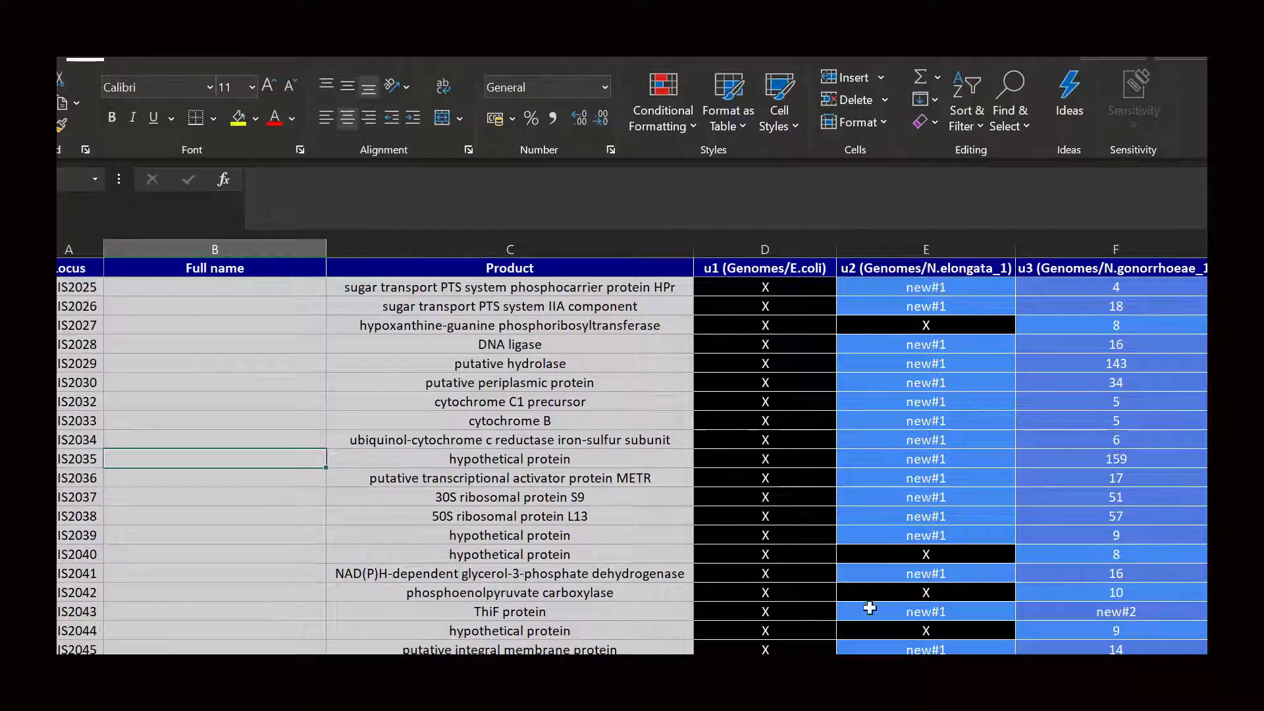
- Scroll across every strain's allele values and select the final locus names in column A
scroll(655, 454, "right", 6)
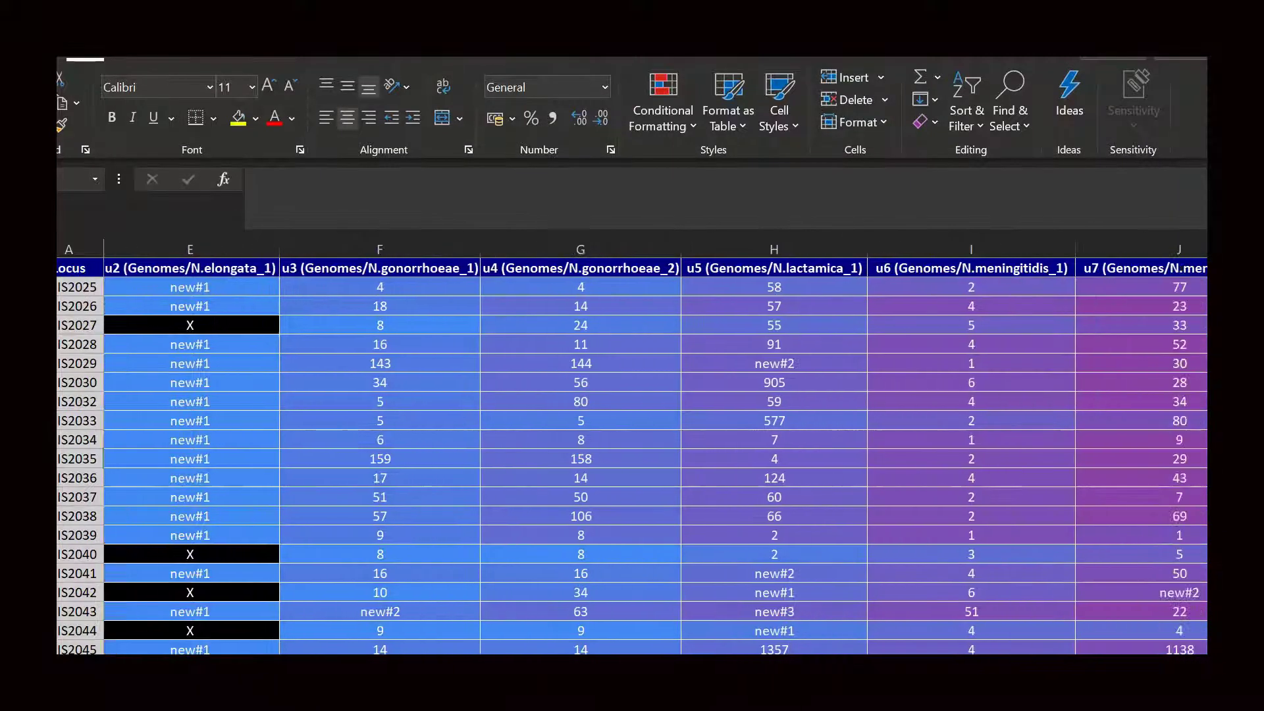
scroll(655, 450, "right", 5)
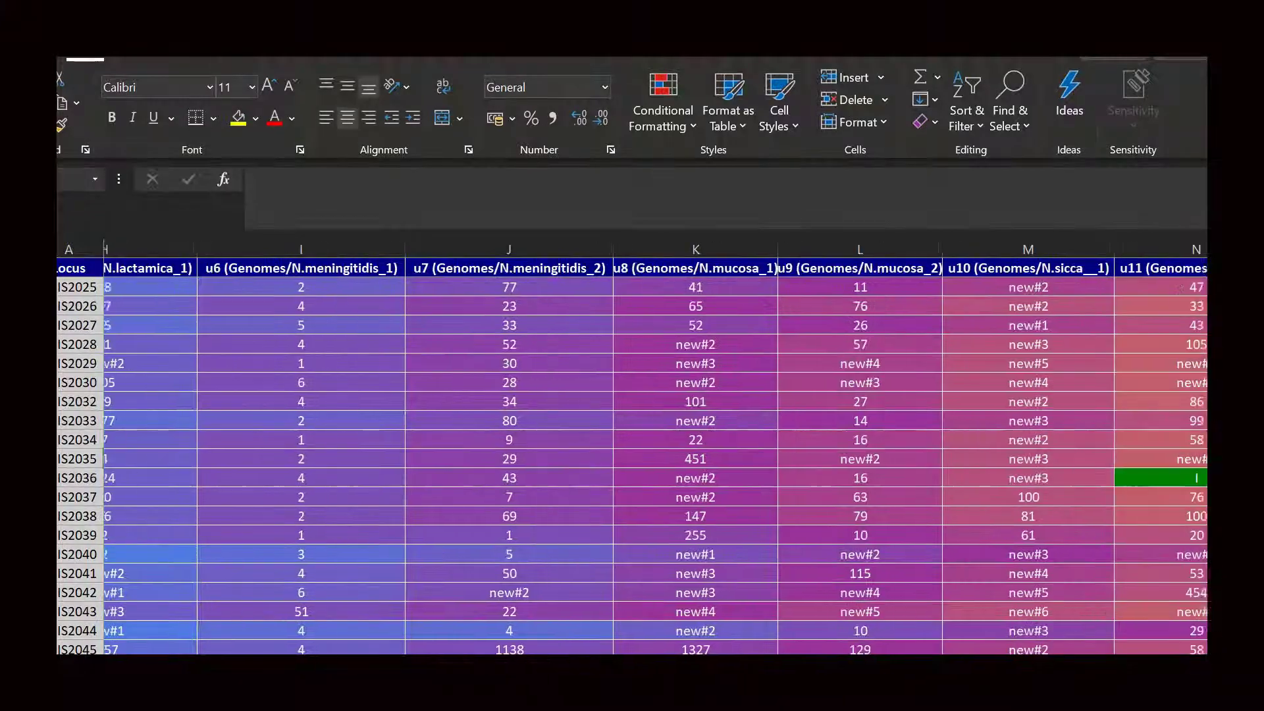
scroll(1132, 287, "left", 11)
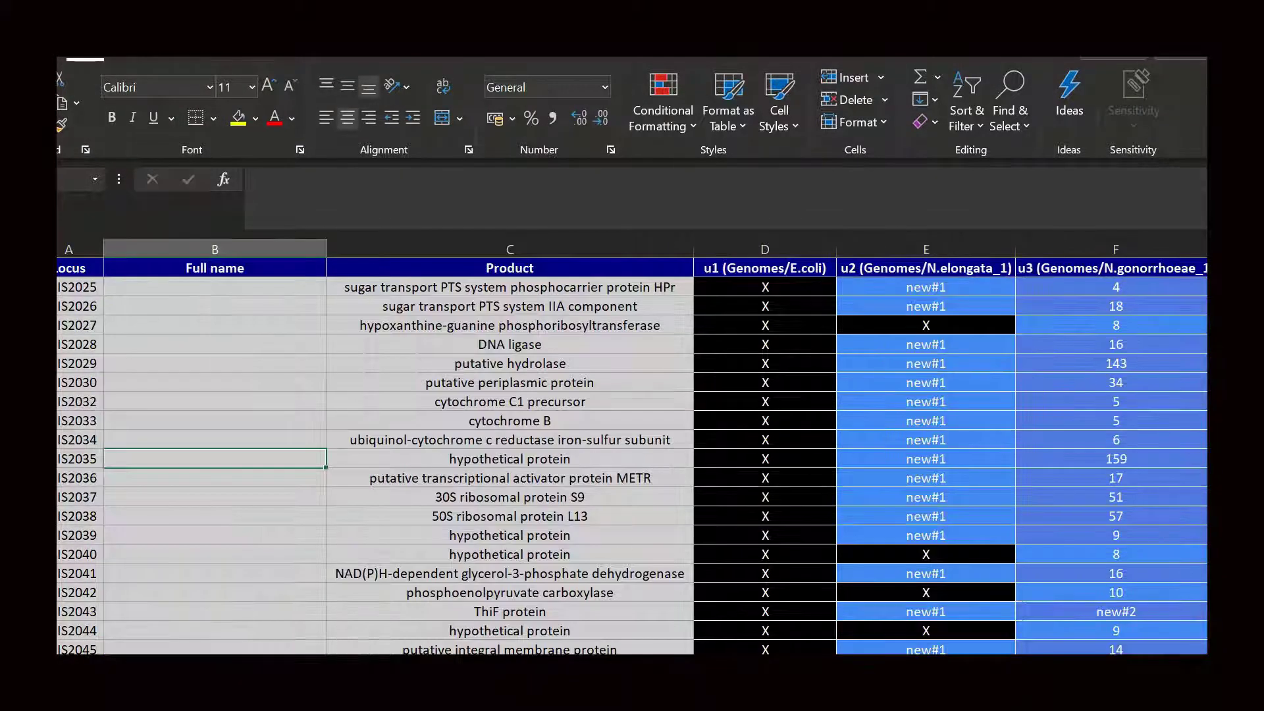
scroll(632, 464, "down", 20)
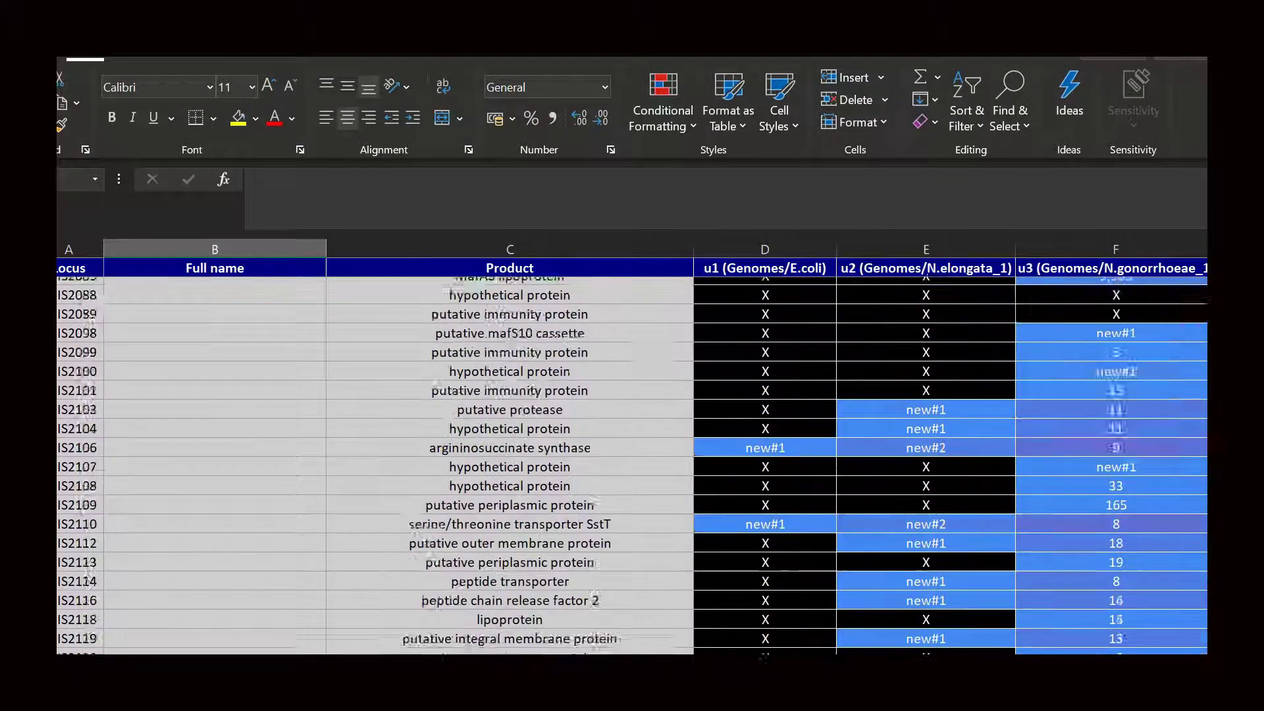
scroll(195, 446, "up", 3)
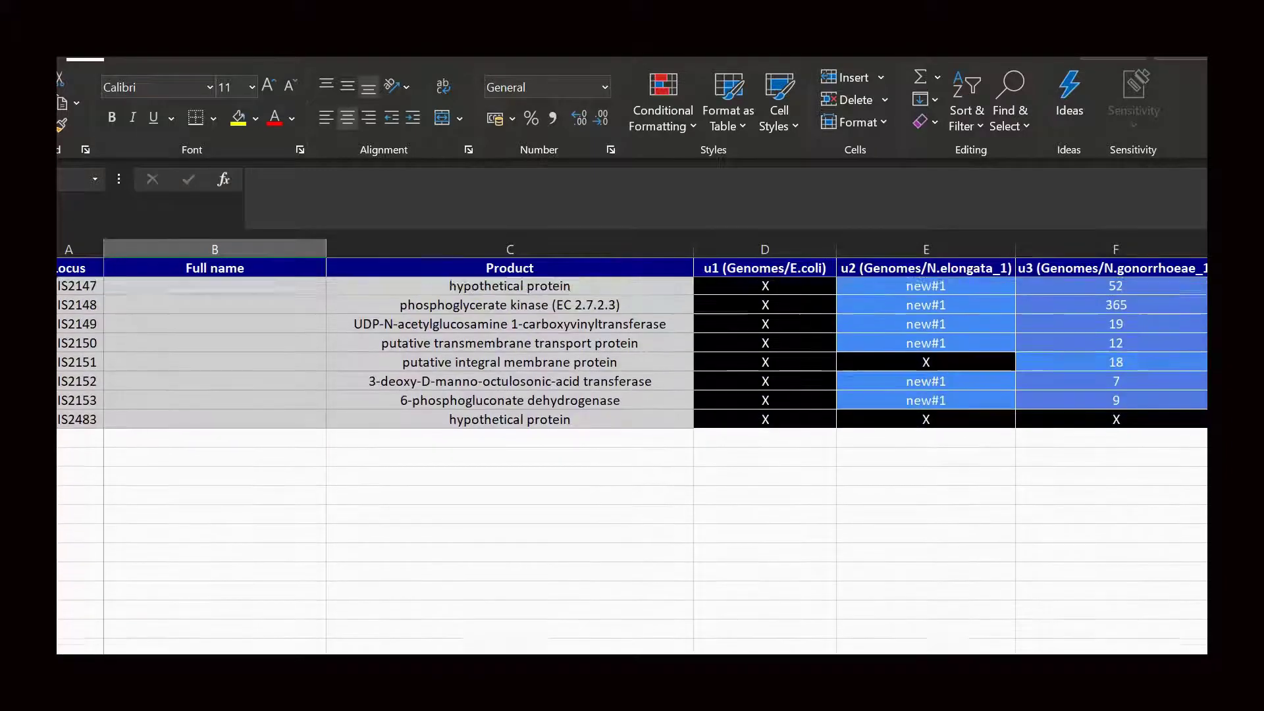
left_click_drag(74, 419, 76, 342)
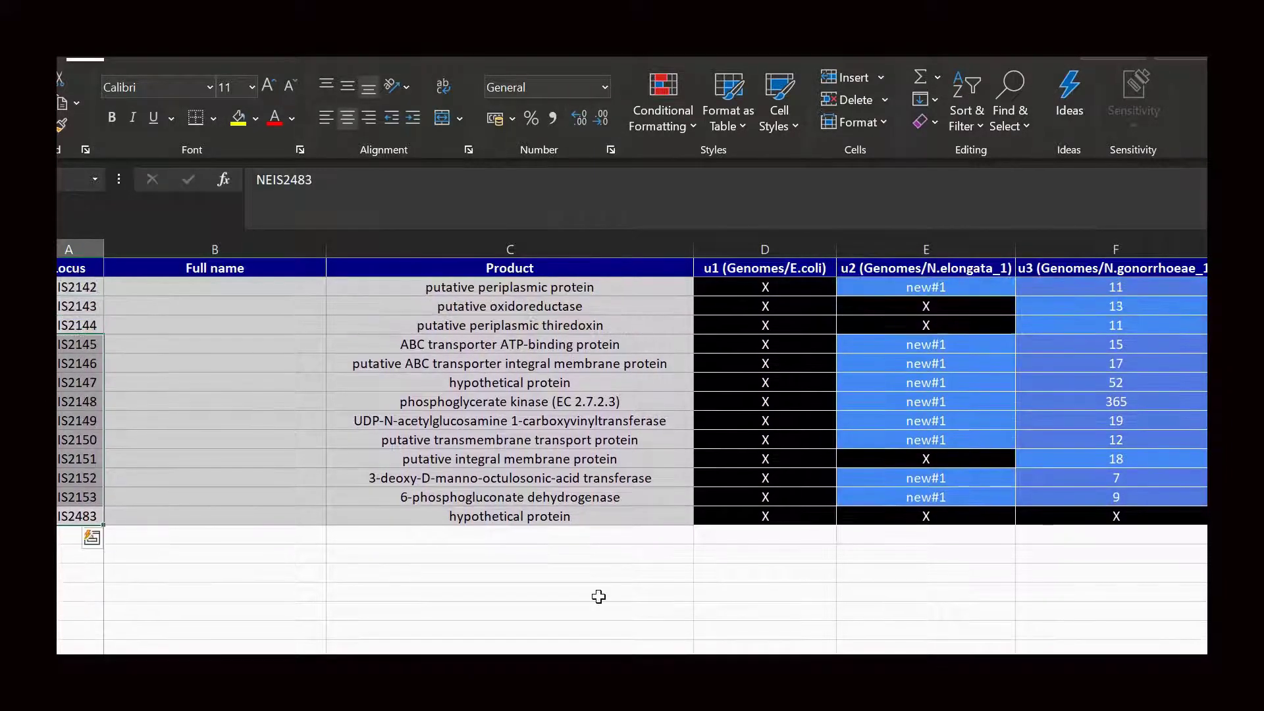
scroll(599, 596, "right", 2)
scroll(599, 596, "right", 2)
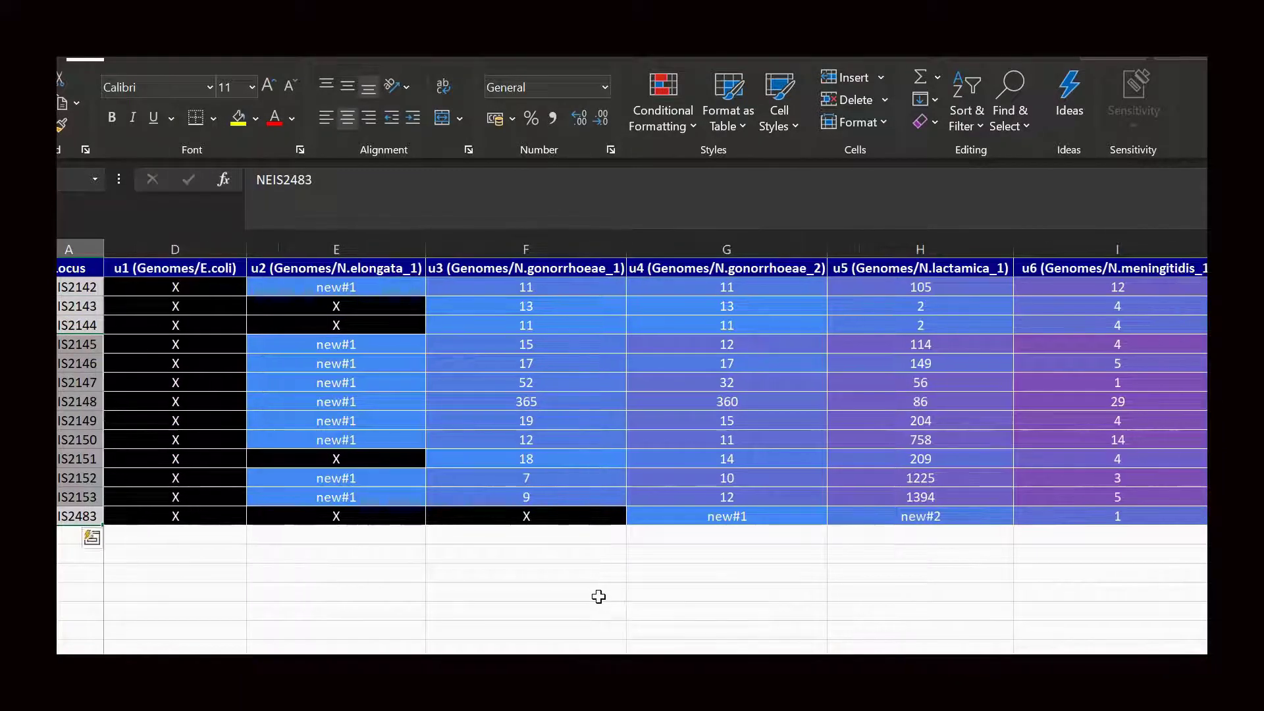
scroll(537, 298, "right", 3)
scroll(906, 291, "right", 2)
scroll(590, 351, "right", 2)
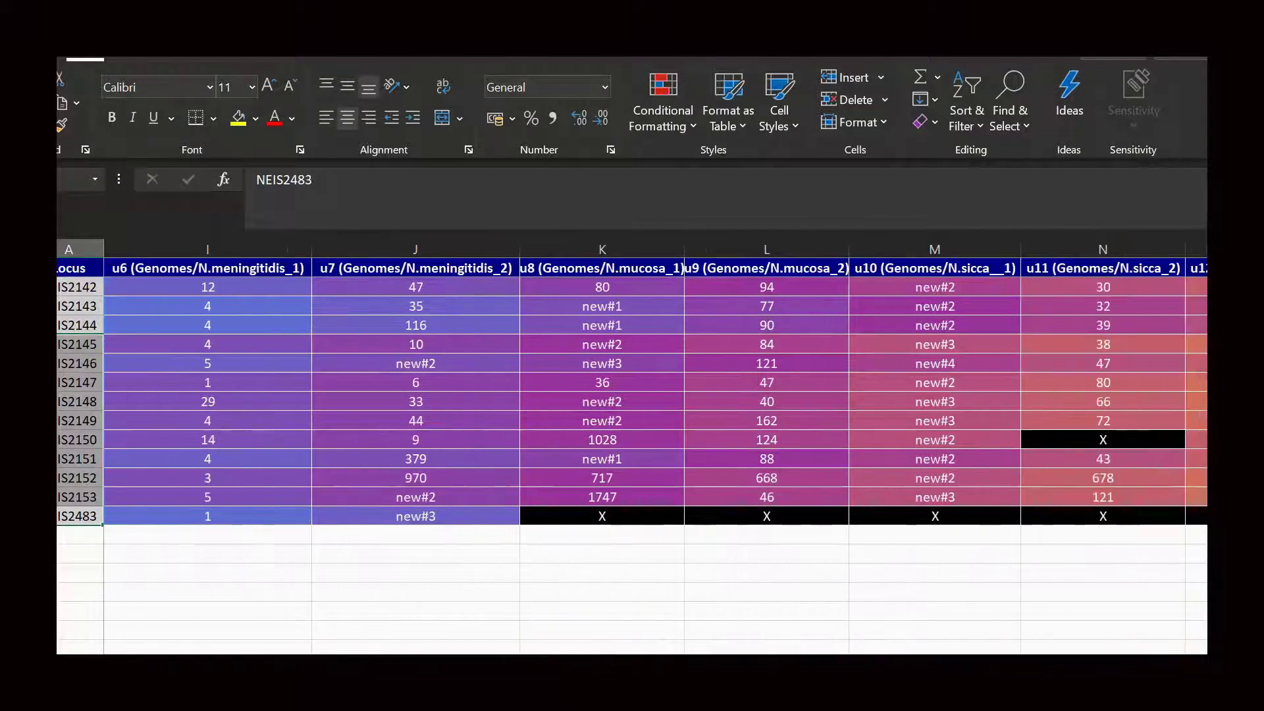
scroll(1047, 411, "up", 4)
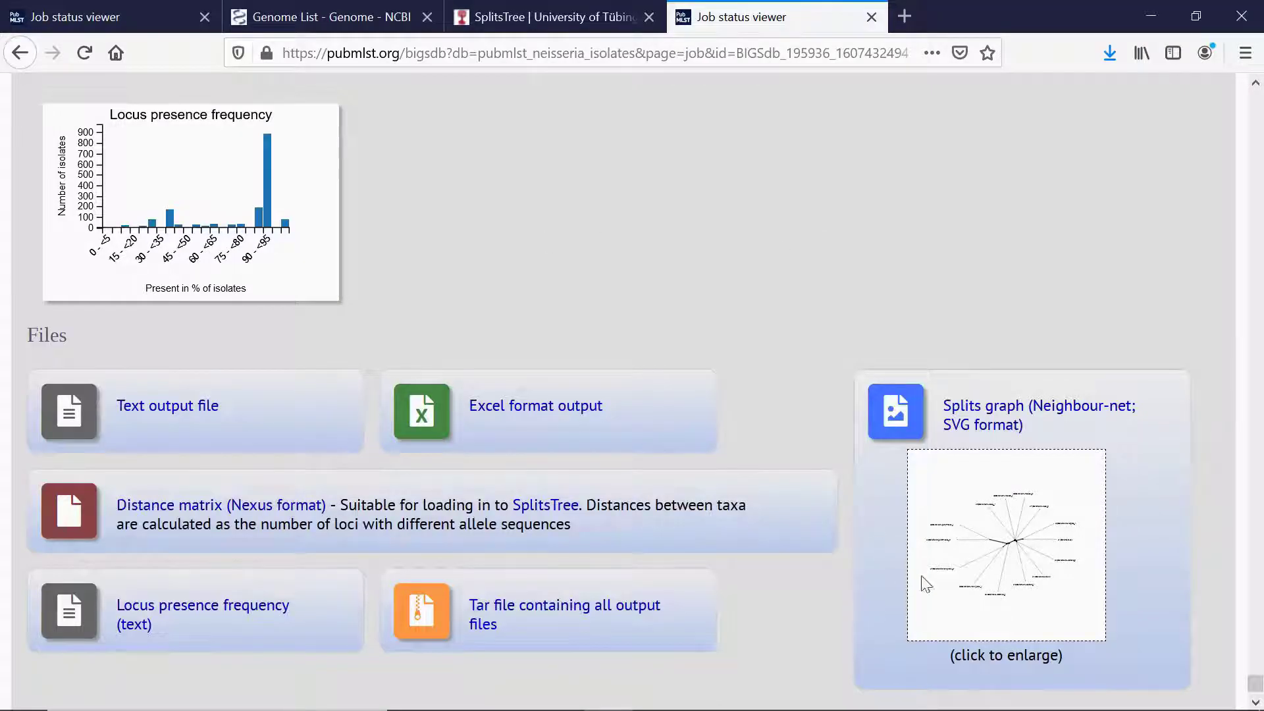
left_click(999, 568)
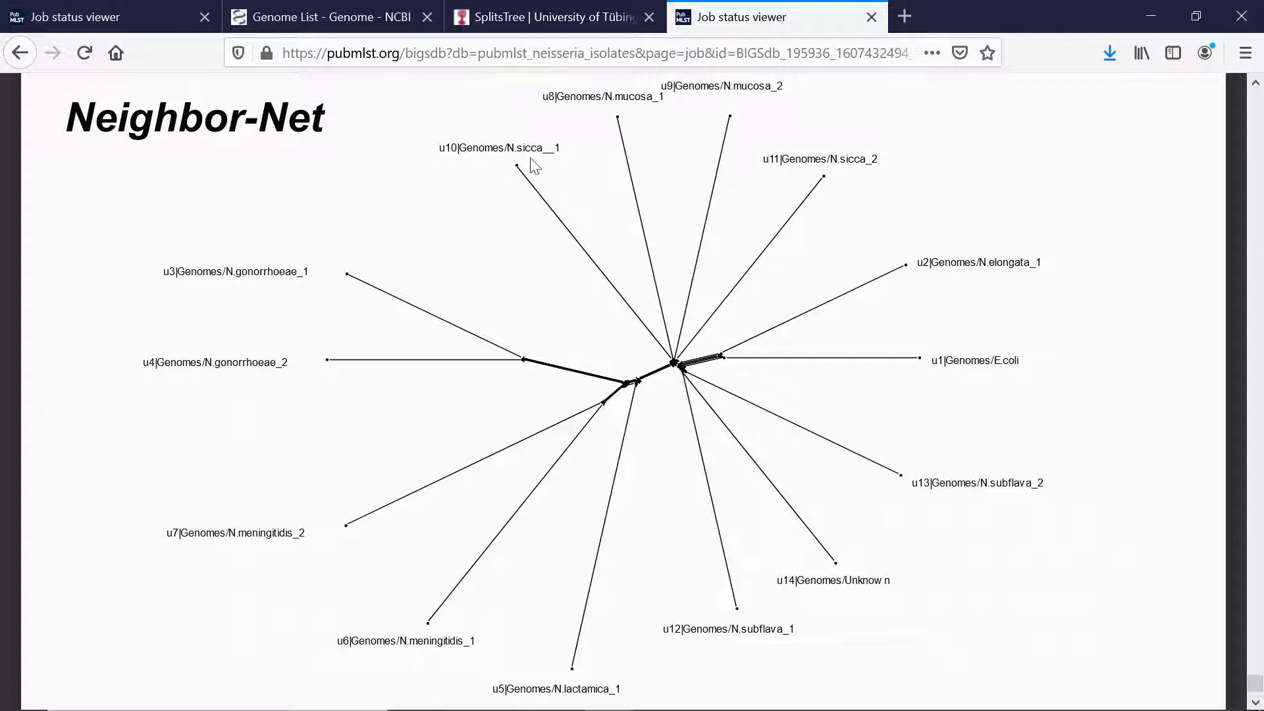
left_click(505, 216)
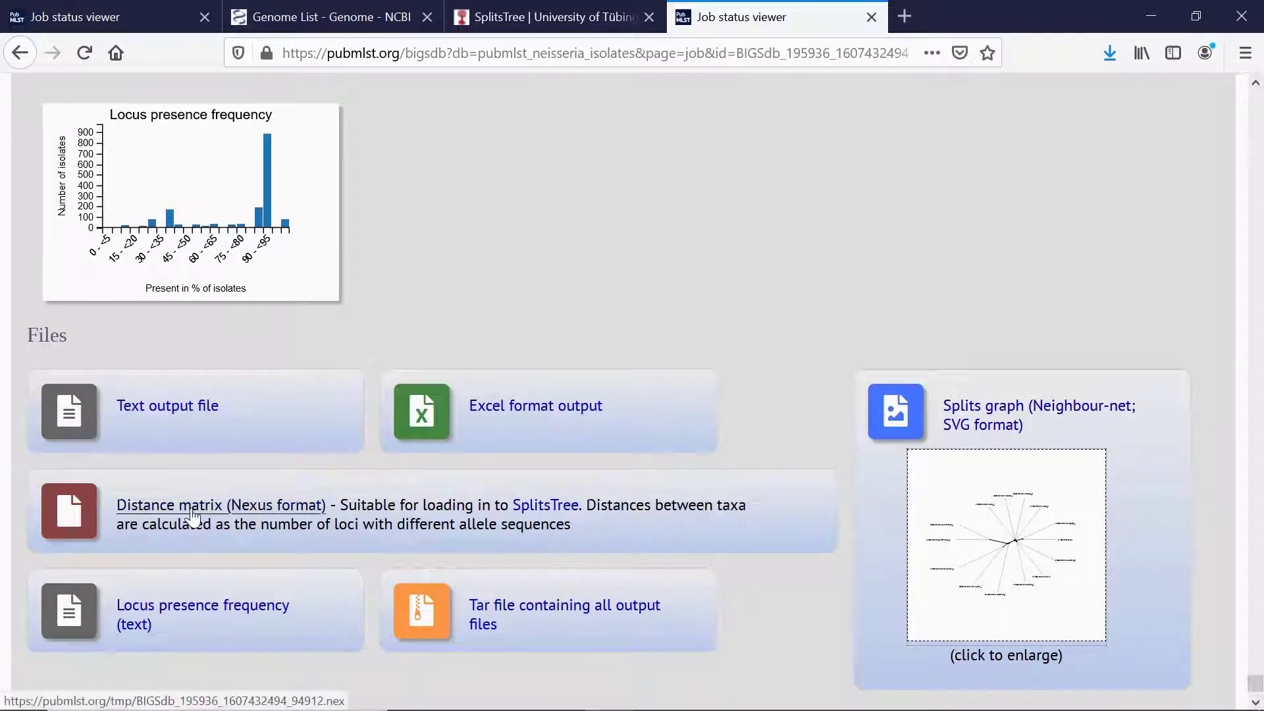
- Open the Nexus-format distance matrix, inspect its MATRIX block, and open the Firefox menu
left_click(288, 512)
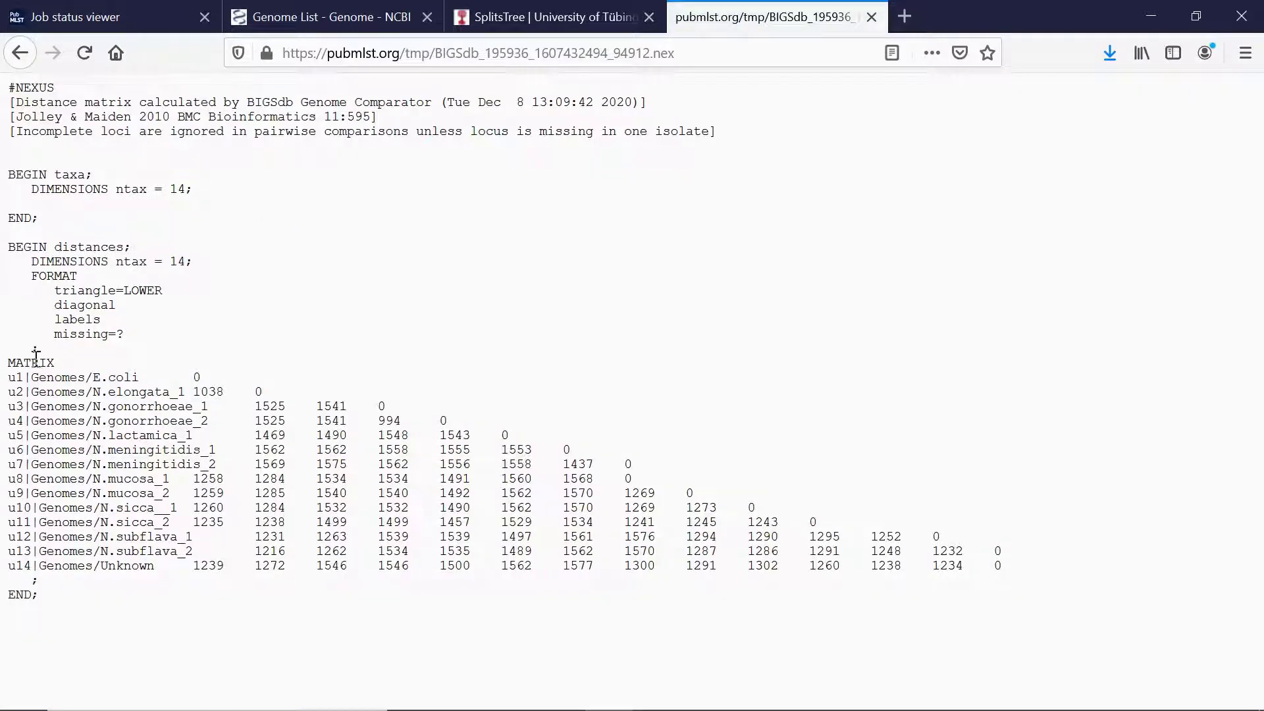
left_click_drag(10, 363, 1032, 576)
left_click(829, 348)
left_click(1245, 53)
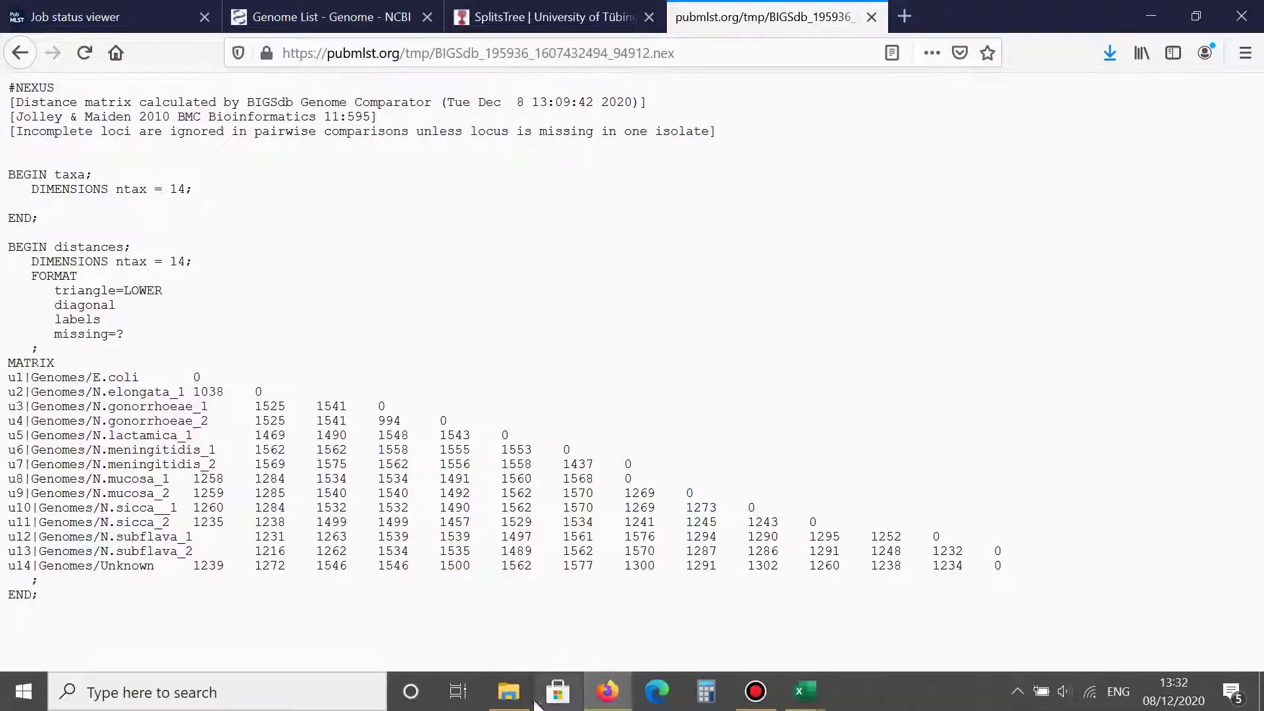
left_click(480, 579)
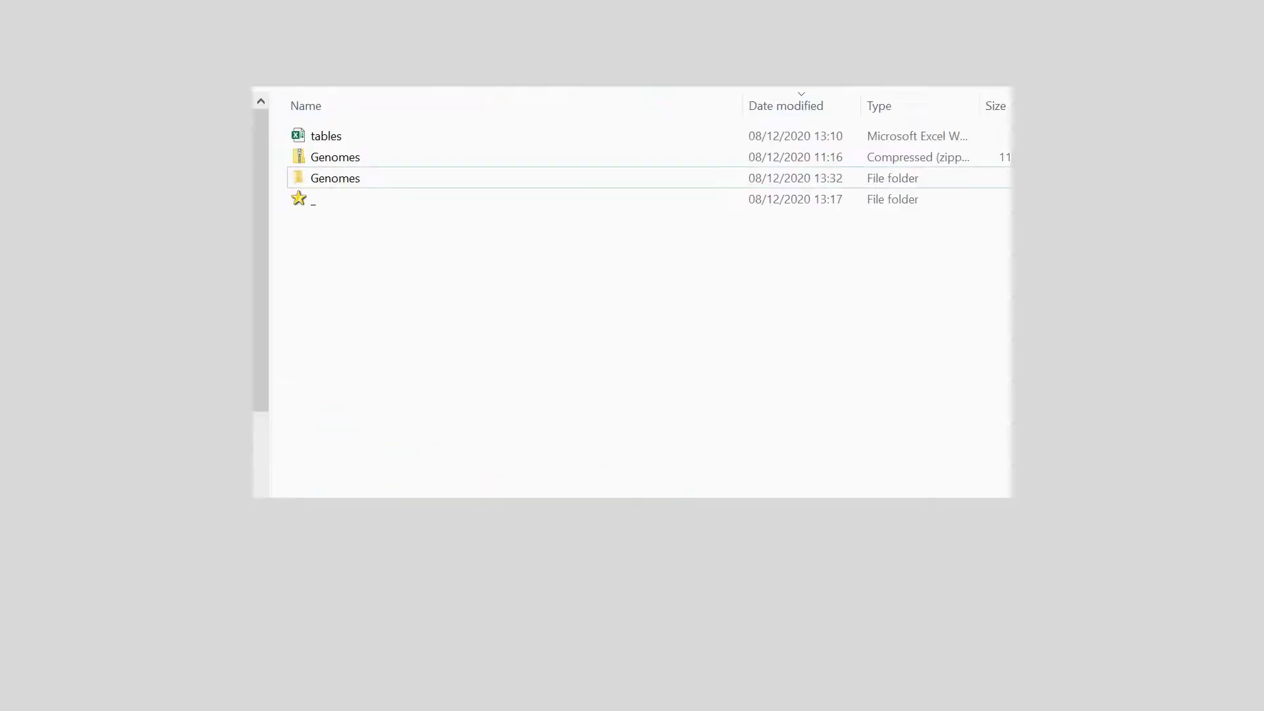
double_click(348, 185)
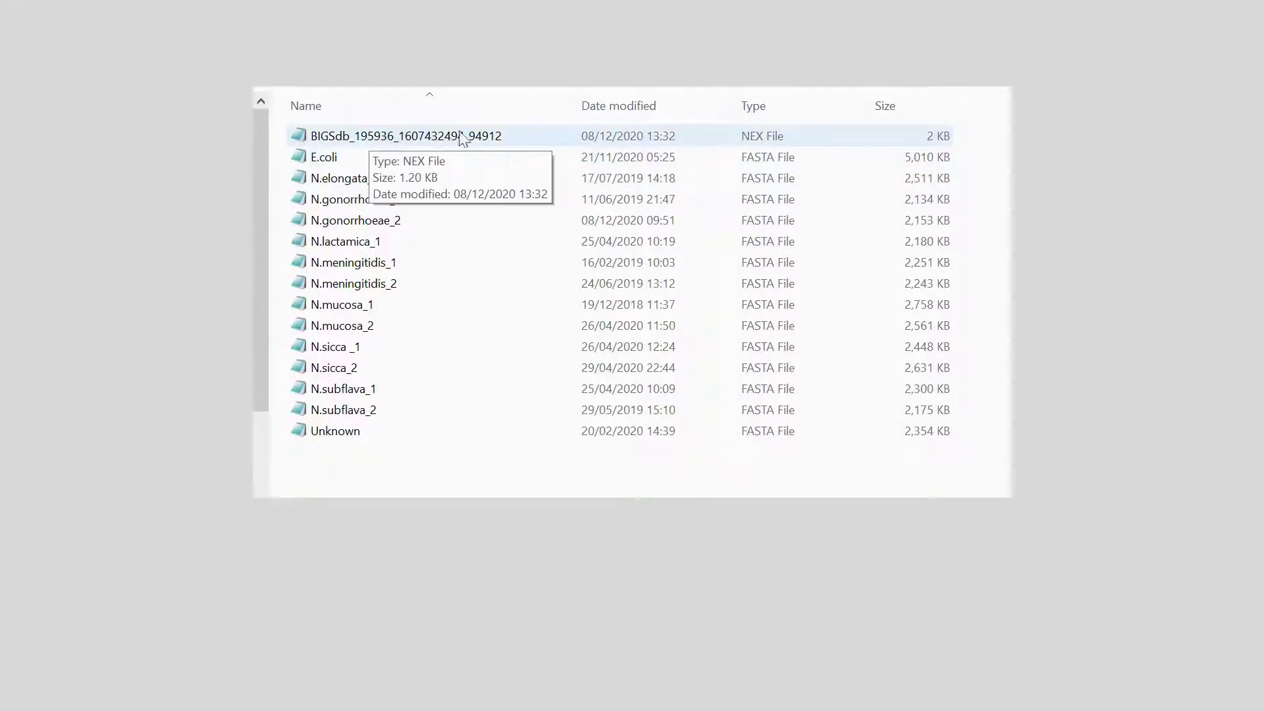
left_click(757, 137)
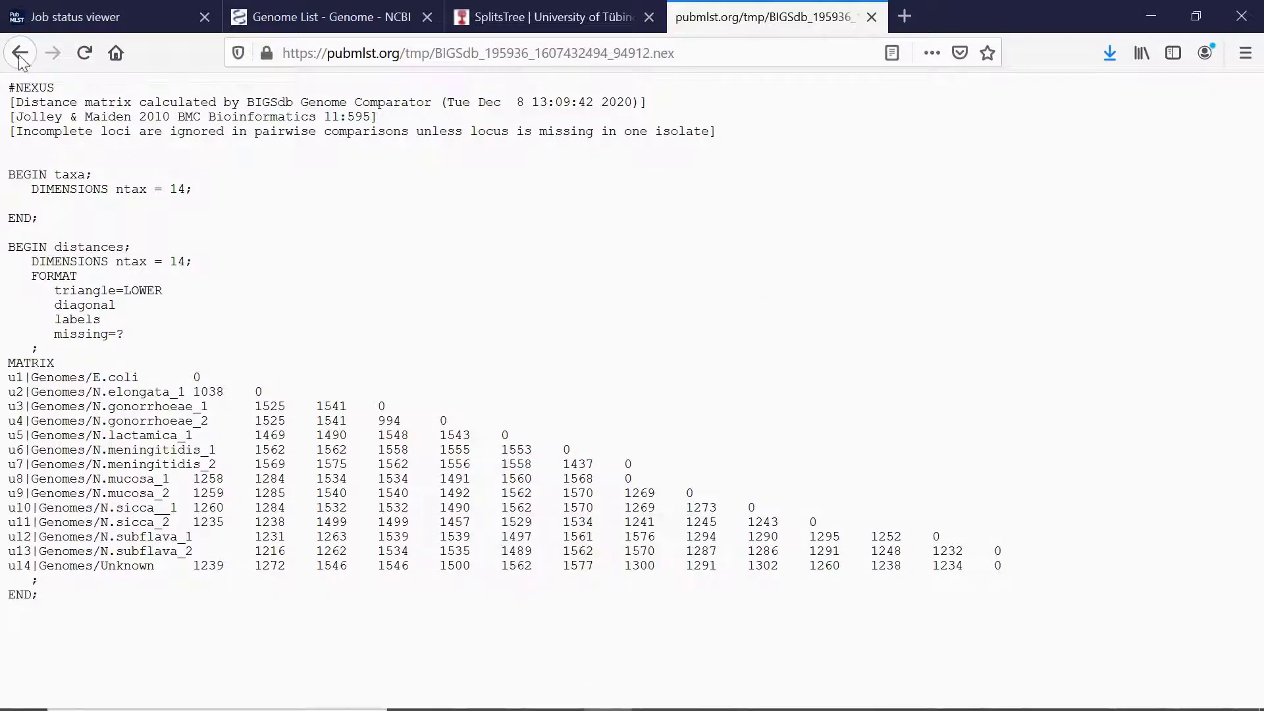
- Return to the job page, then scroll the Tübingen SplitsTree page to its SplitsTree4/5 downloads
left_click(16, 53)
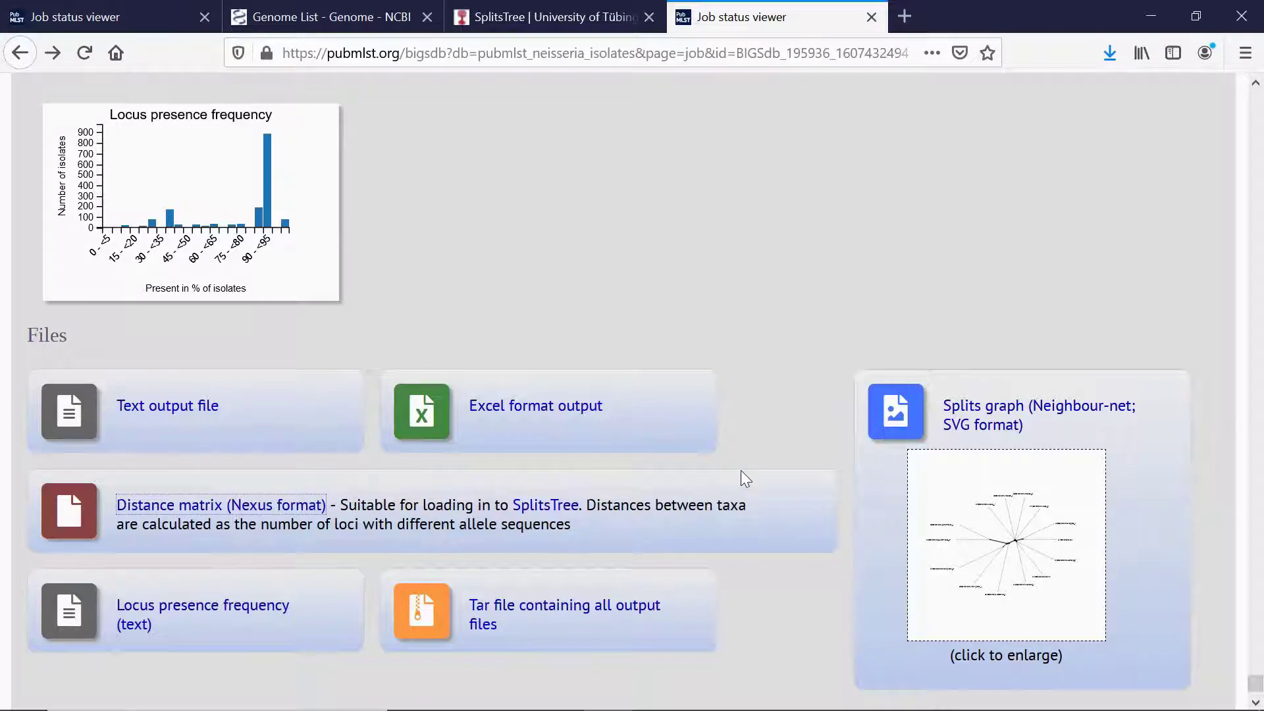
left_click(535, 20)
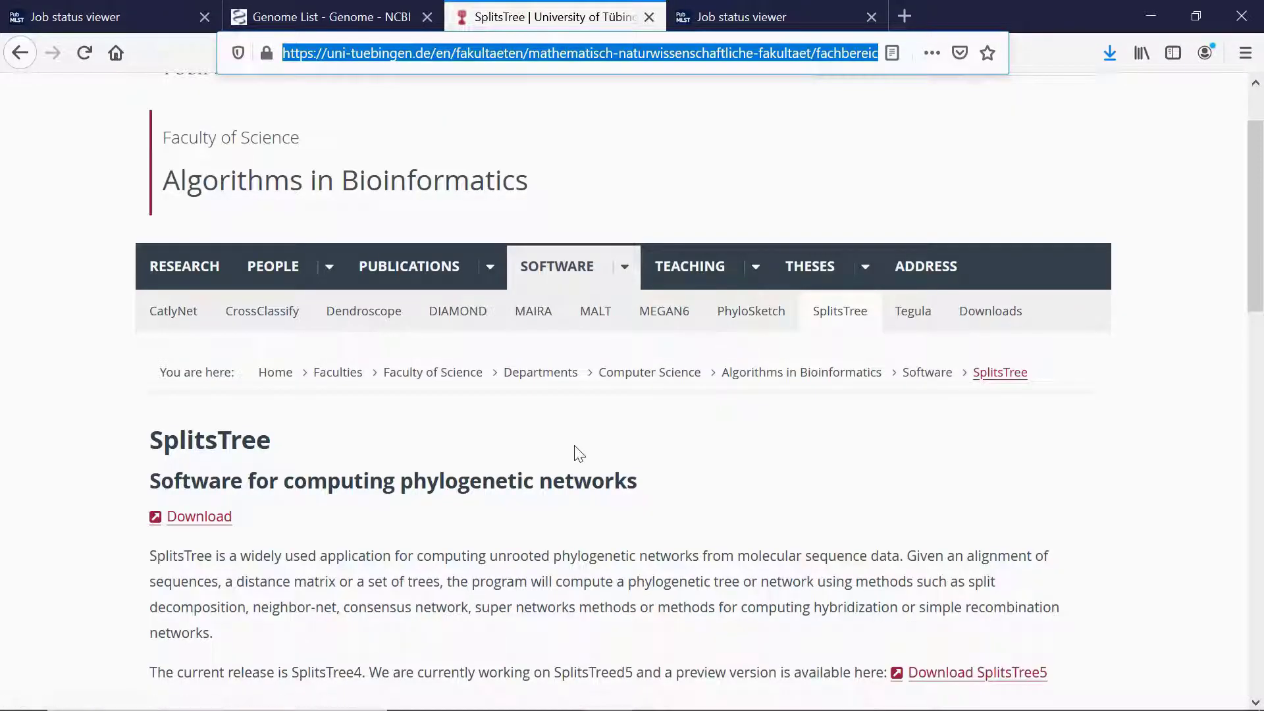
scroll(578, 455, "up", 2)
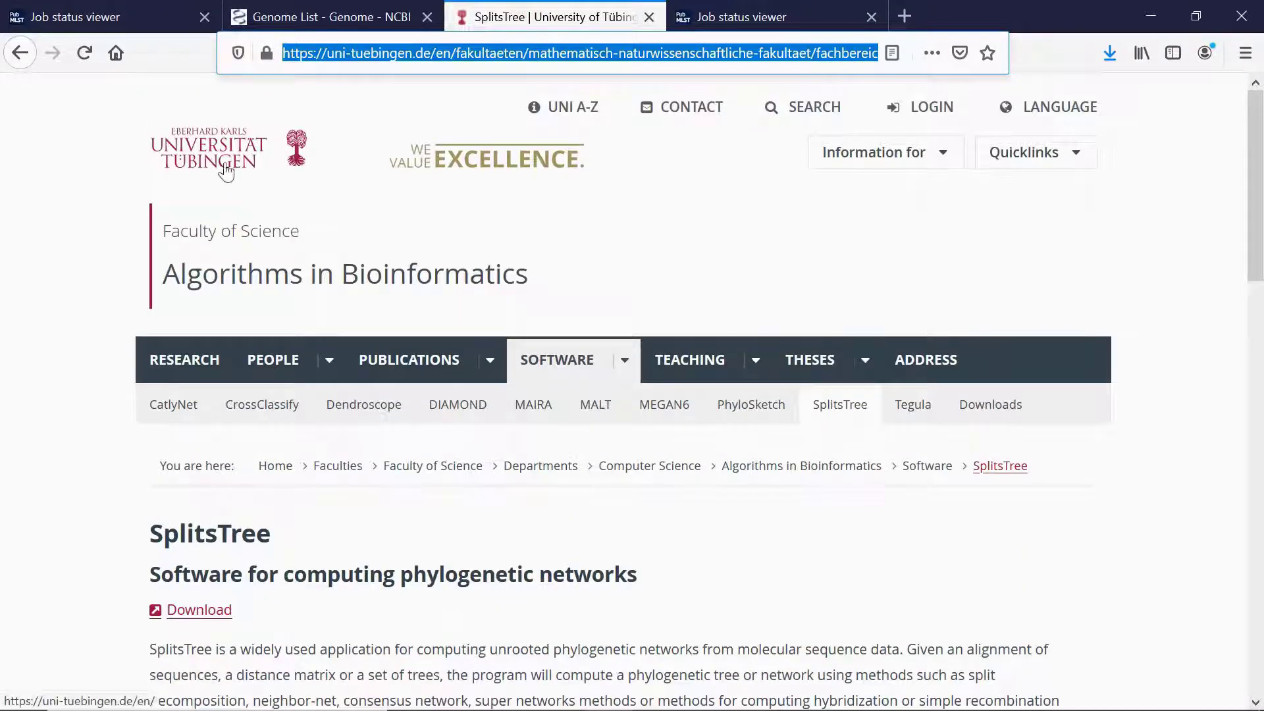
scroll(856, 316, "down", 2)
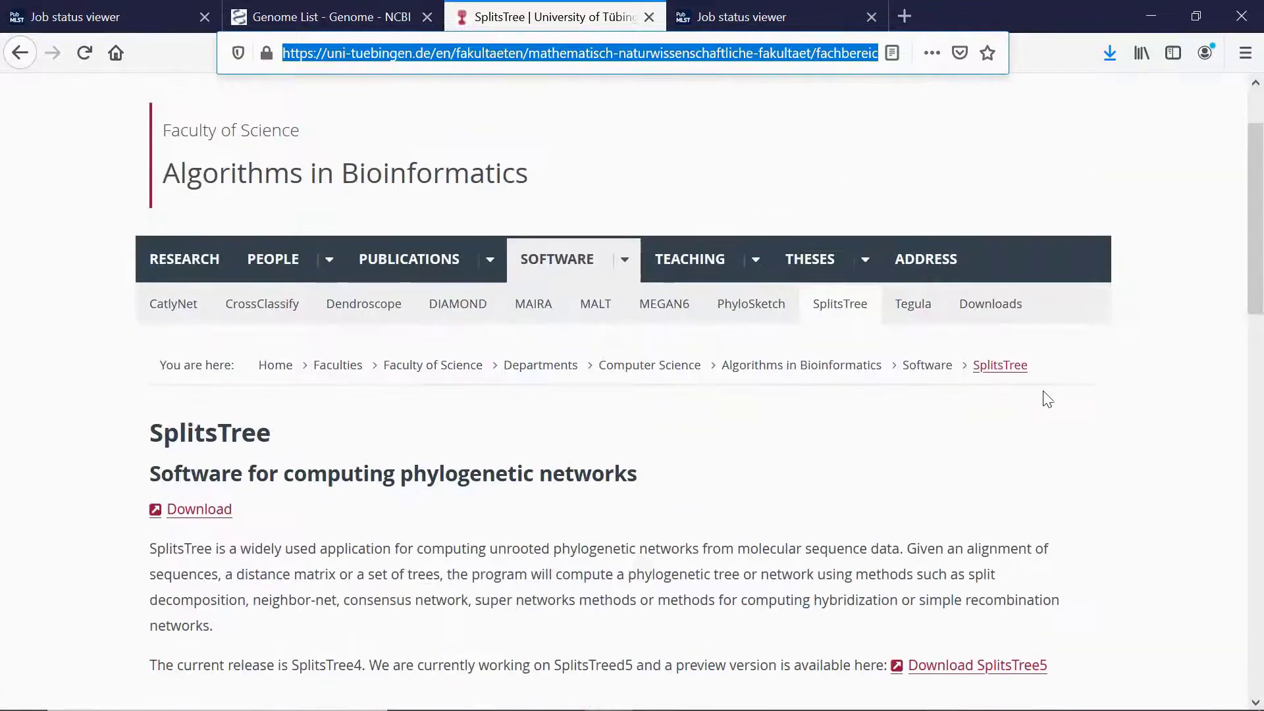
scroll(1047, 399, "down", 1)
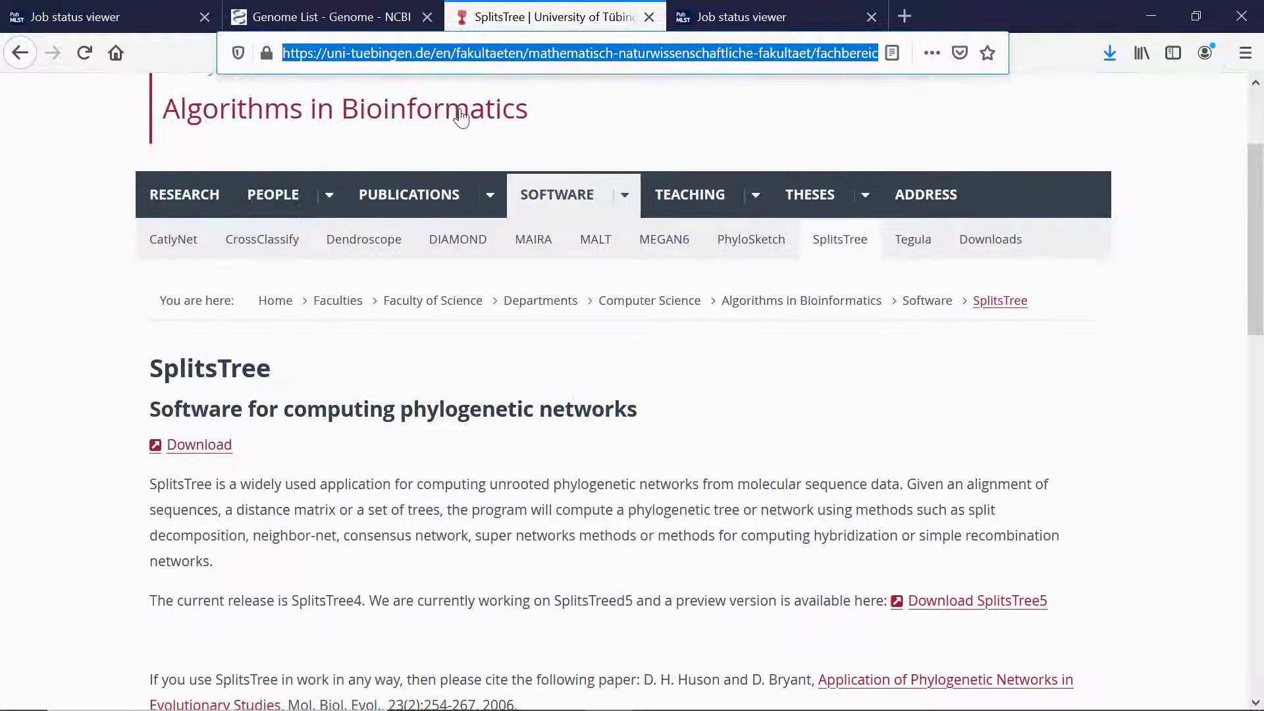
scroll(545, 359, "down", 2)
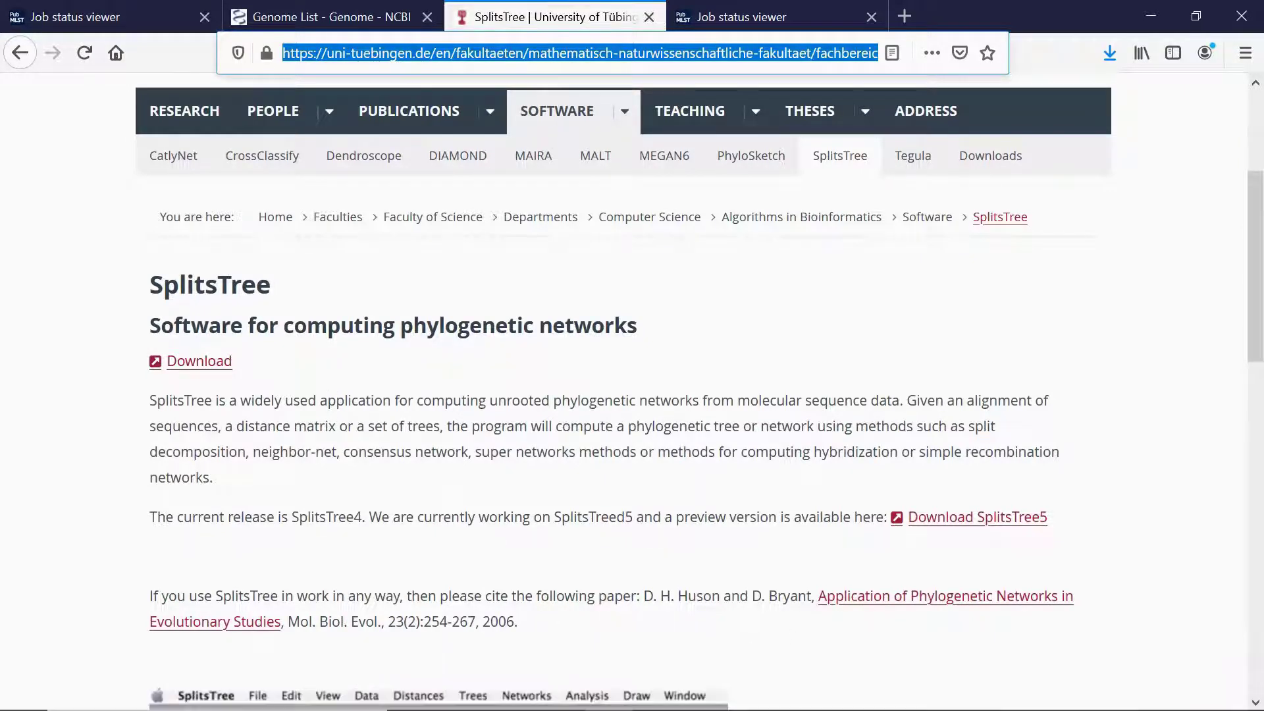
- Launch SplitsTree from a Windows search for 'splits'
left_click(197, 692)
type("splits")
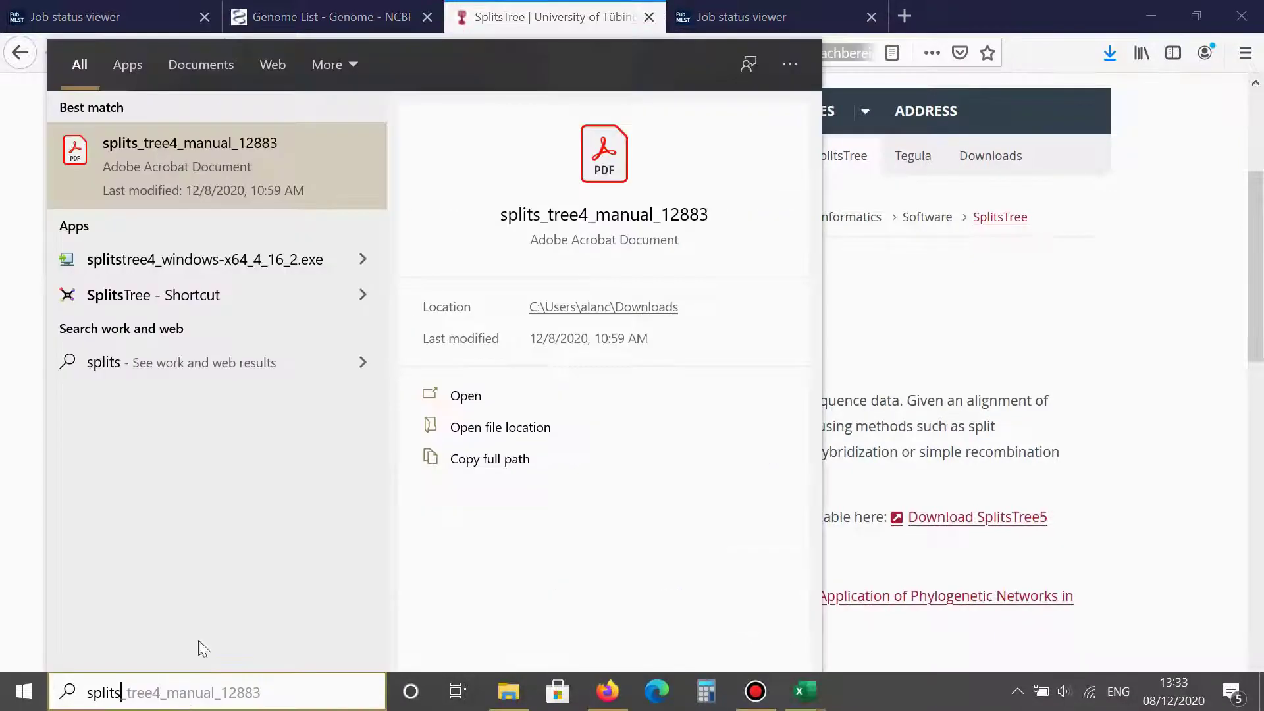
left_click(221, 303)
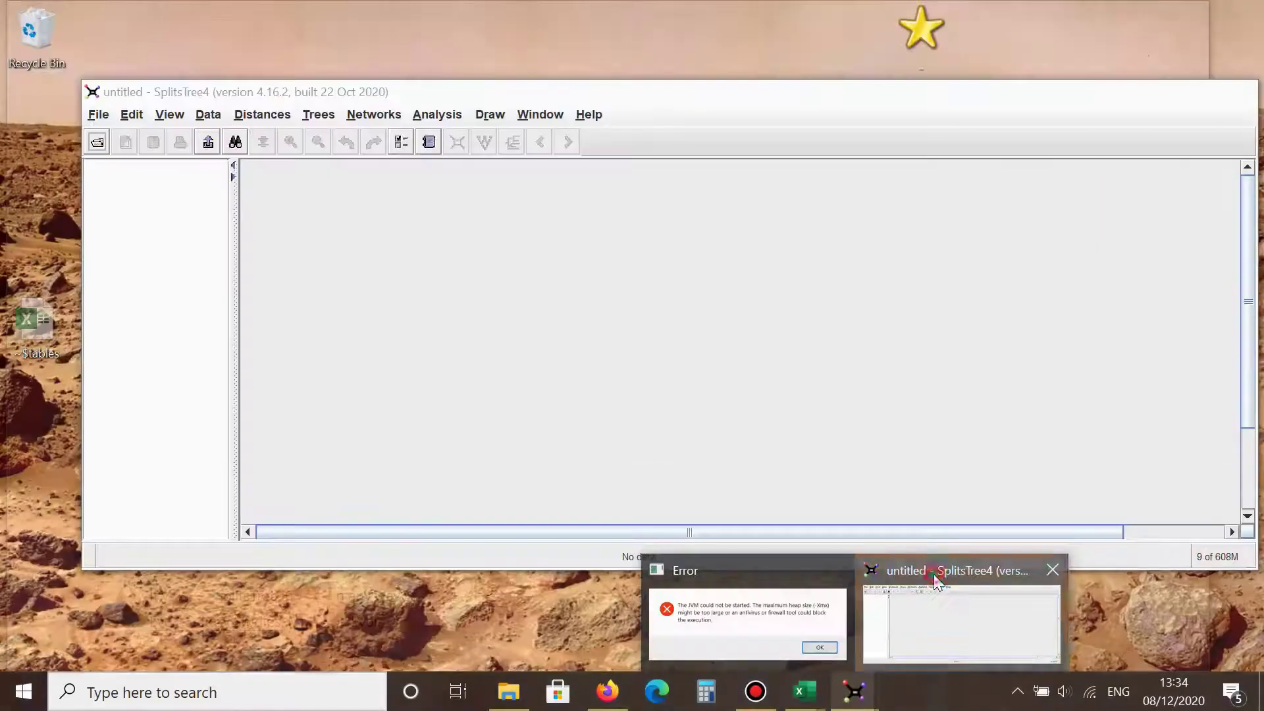
left_click(933, 574)
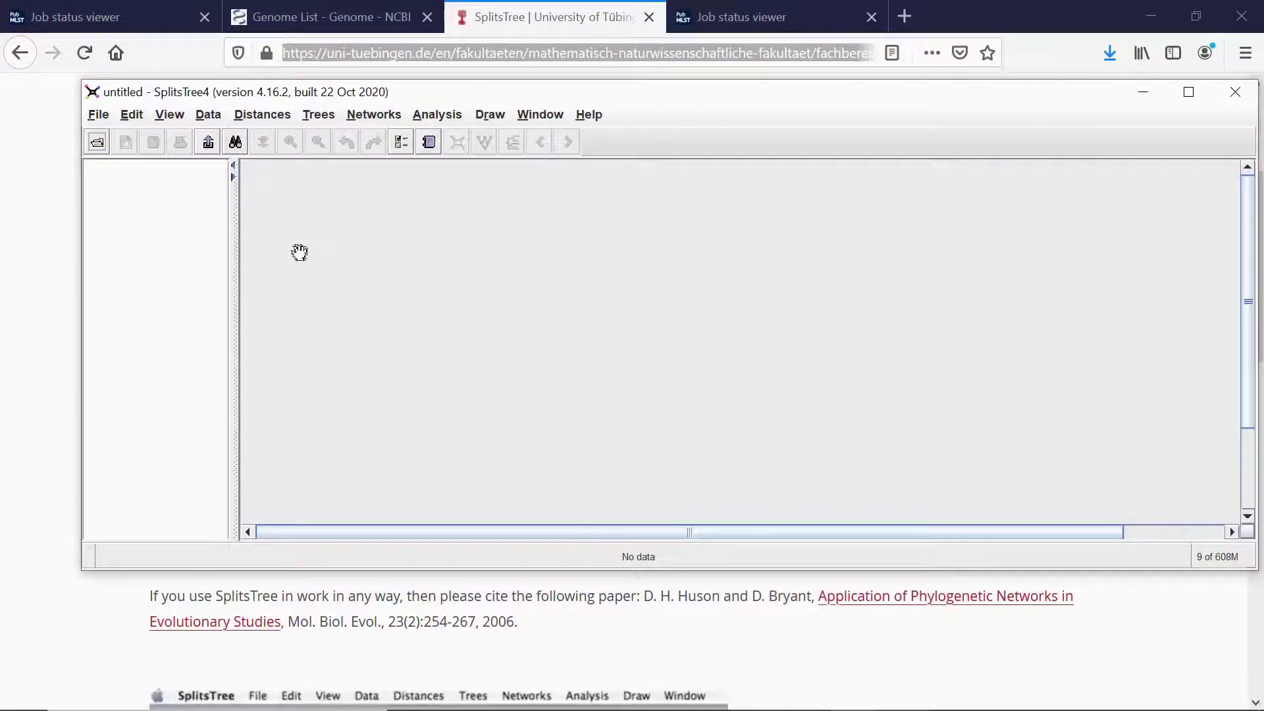
left_click(102, 115)
left_click(126, 161)
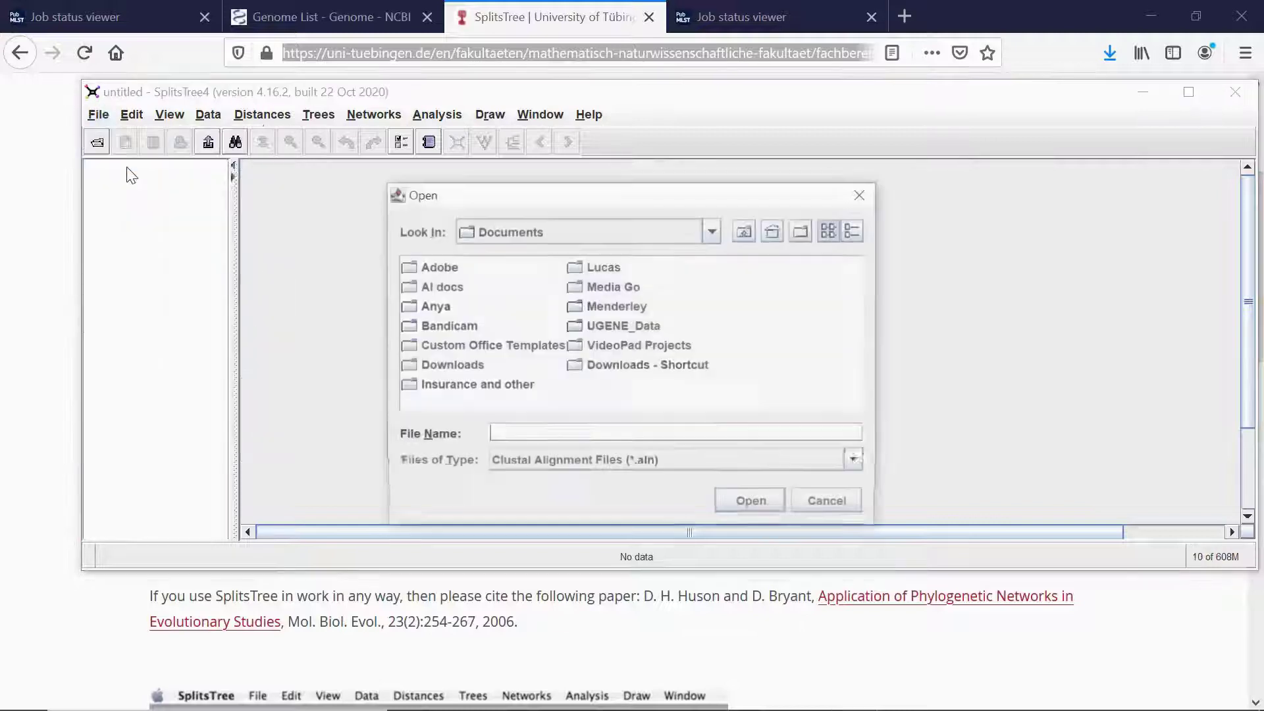
left_click(712, 231)
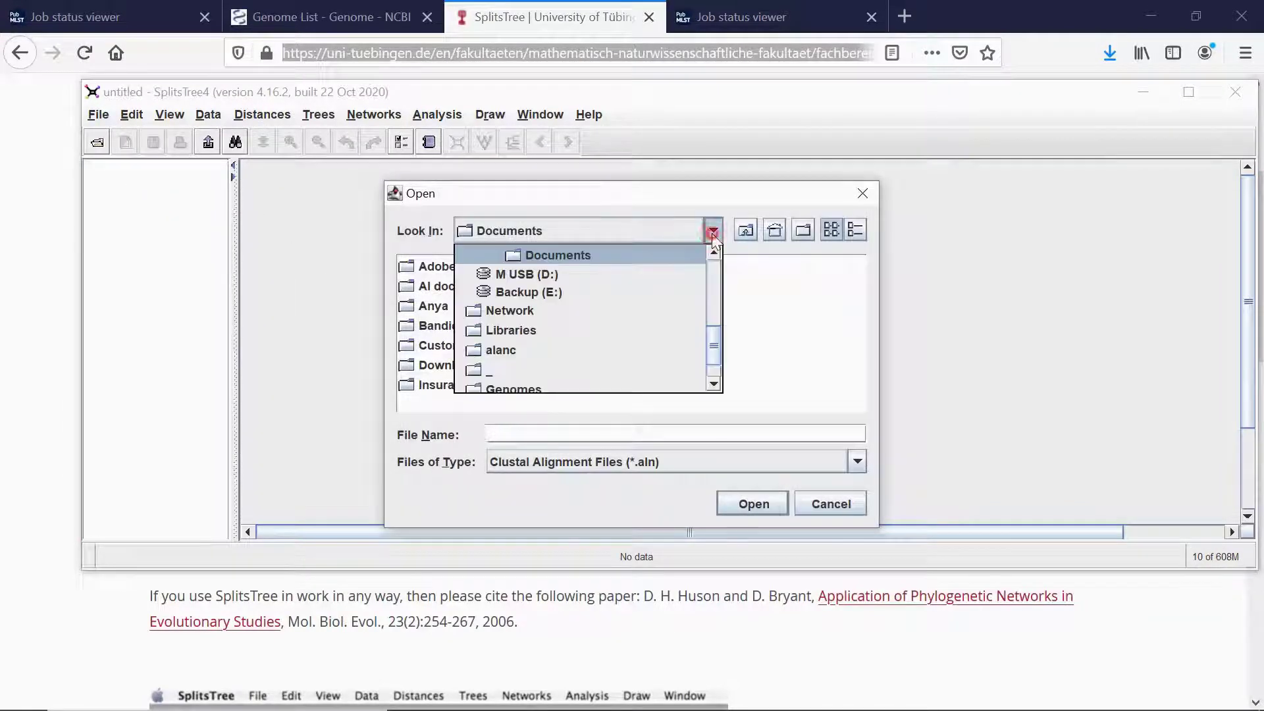
scroll(682, 309, "up", 4)
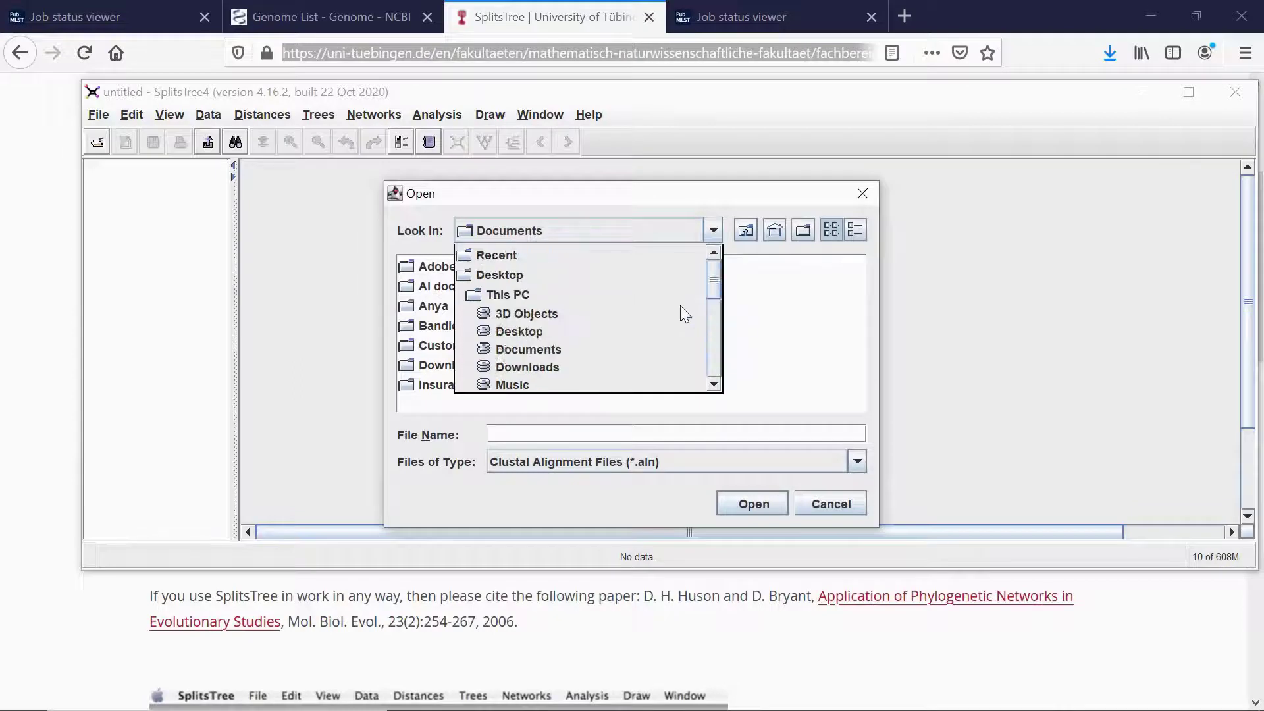
left_click(511, 275)
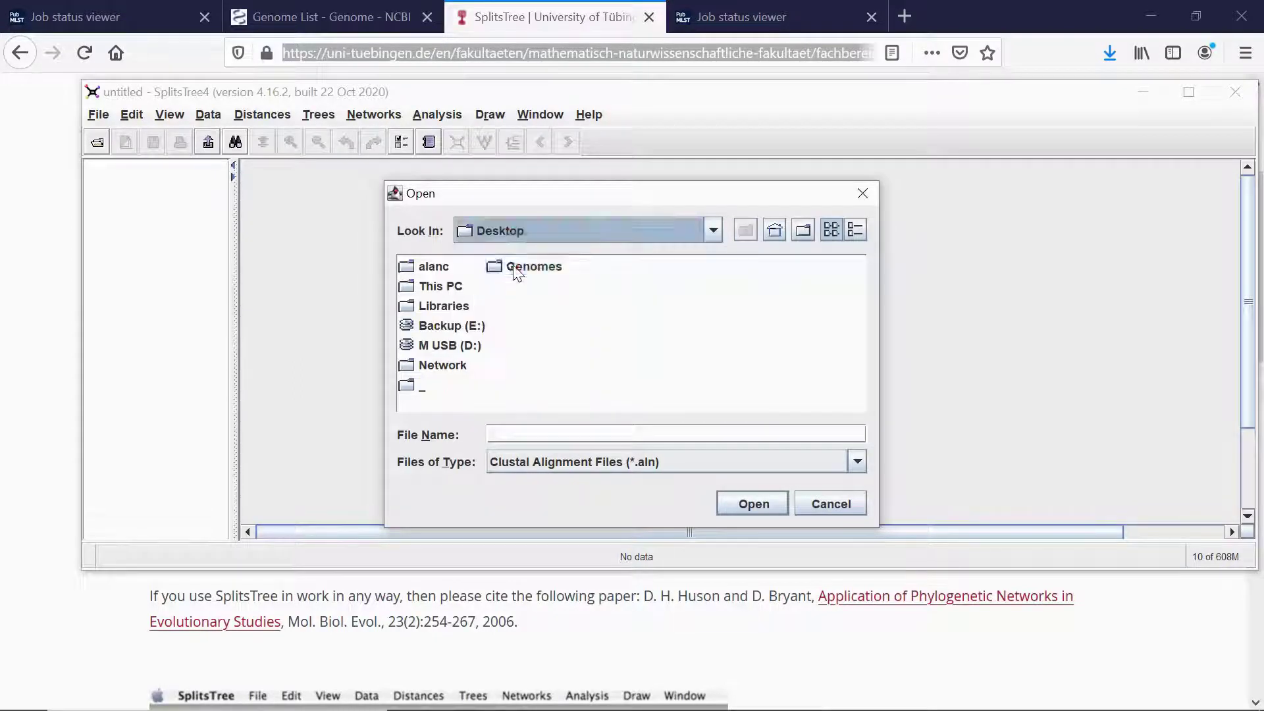
double_click(516, 266)
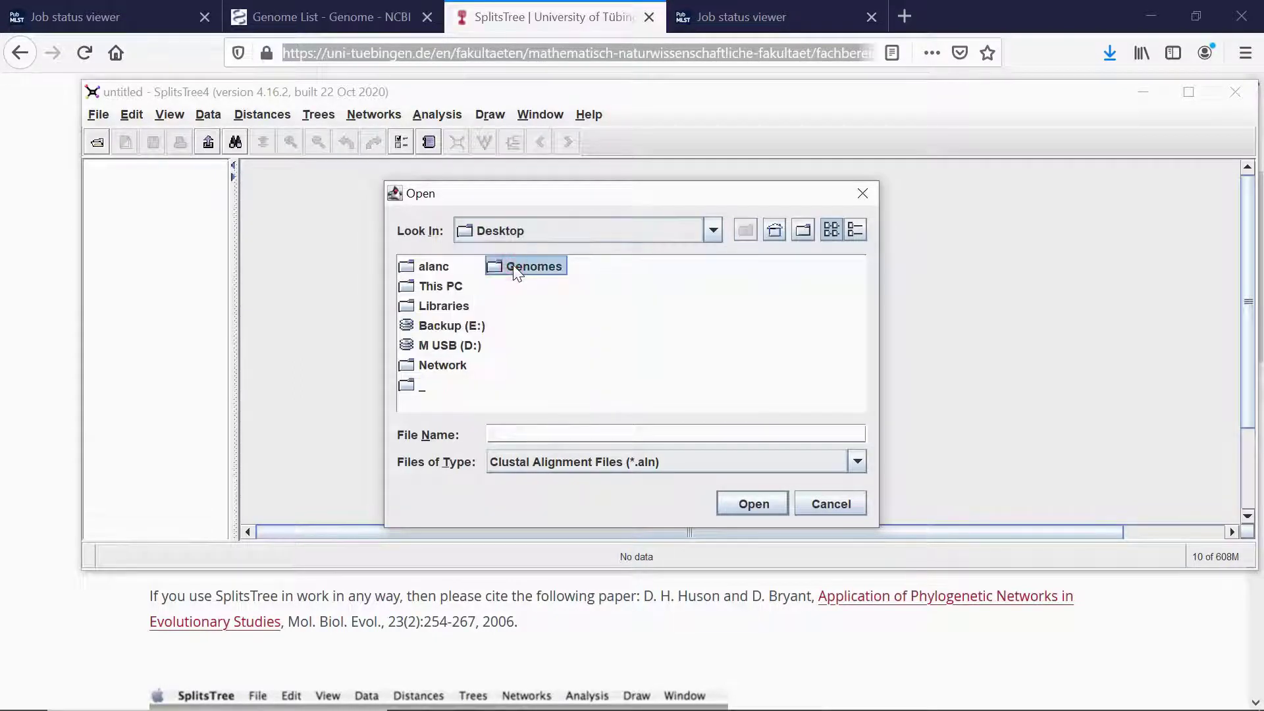
left_click(582, 469)
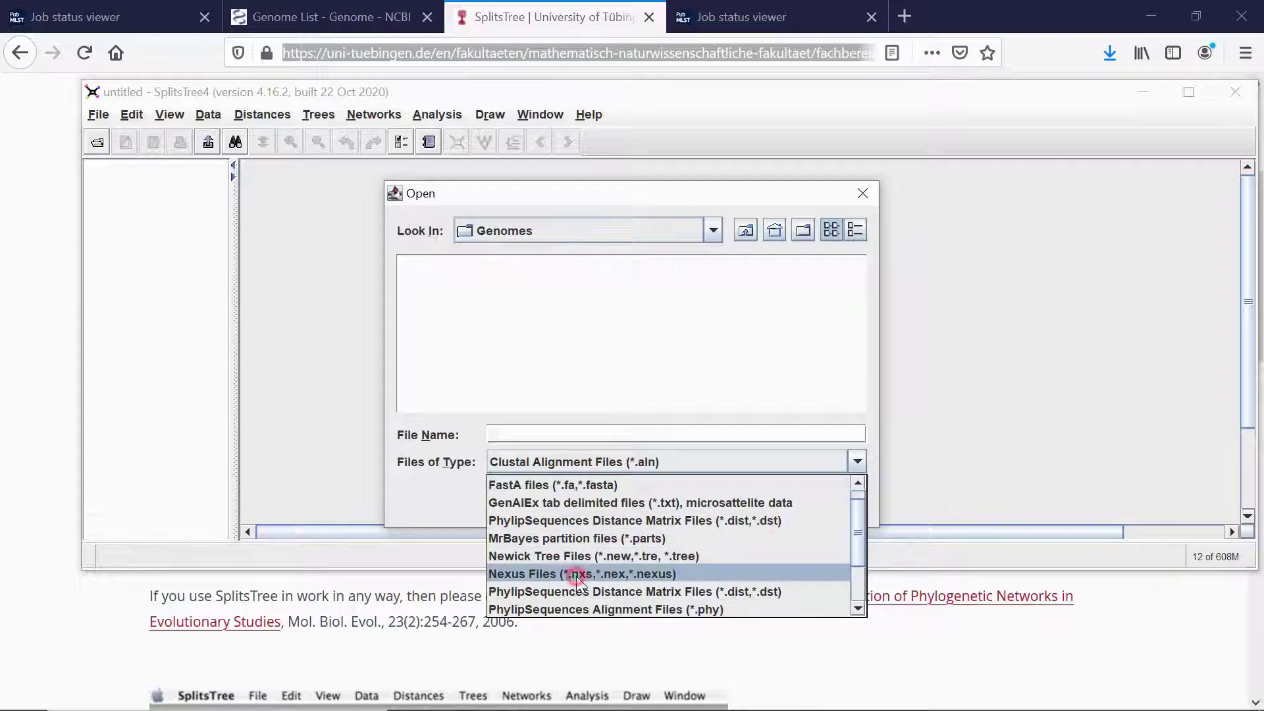
left_click(576, 574)
left_click(540, 269)
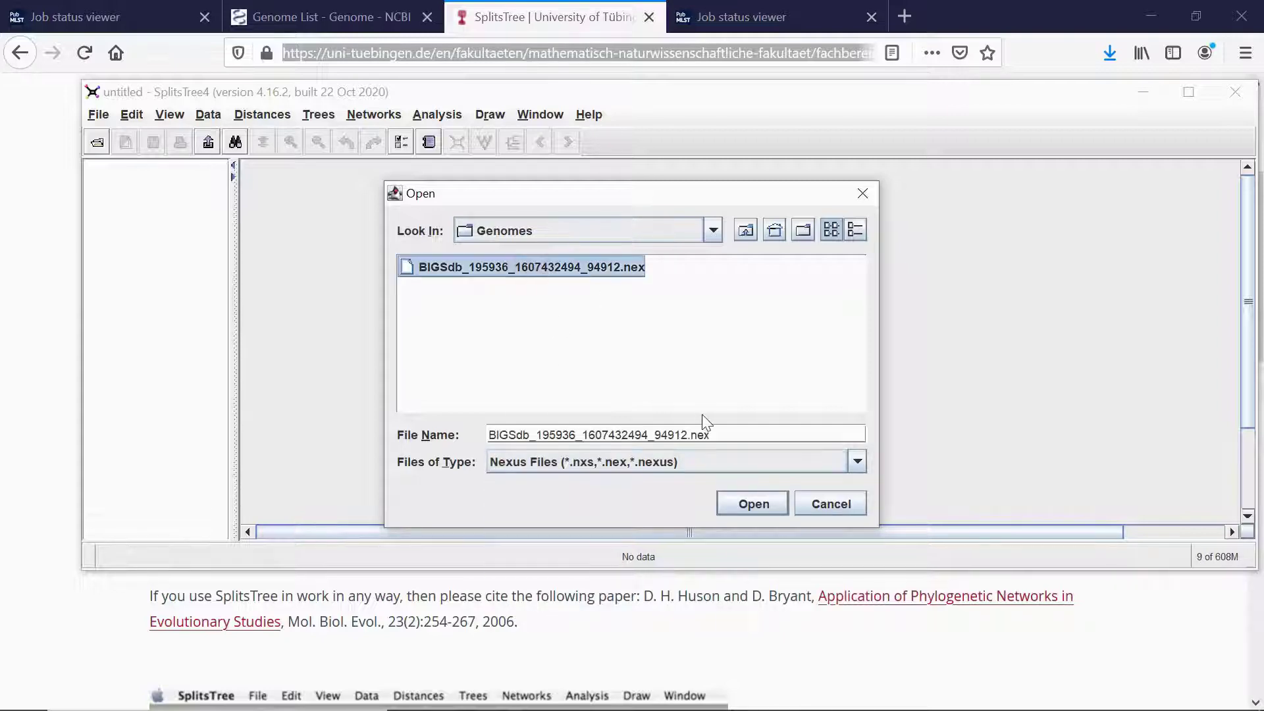
left_click(753, 504)
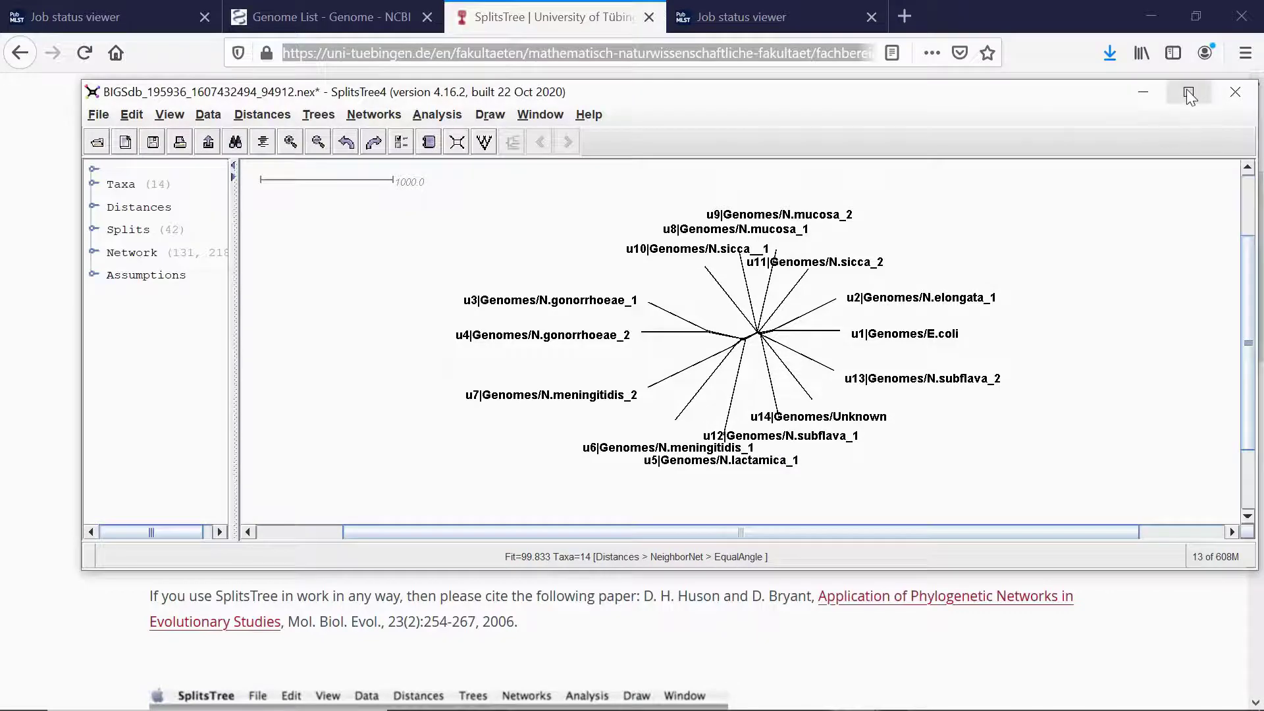
- Maximize the SplitsTree4 window
left_click(1189, 92)
scroll(686, 349, "up", 3)
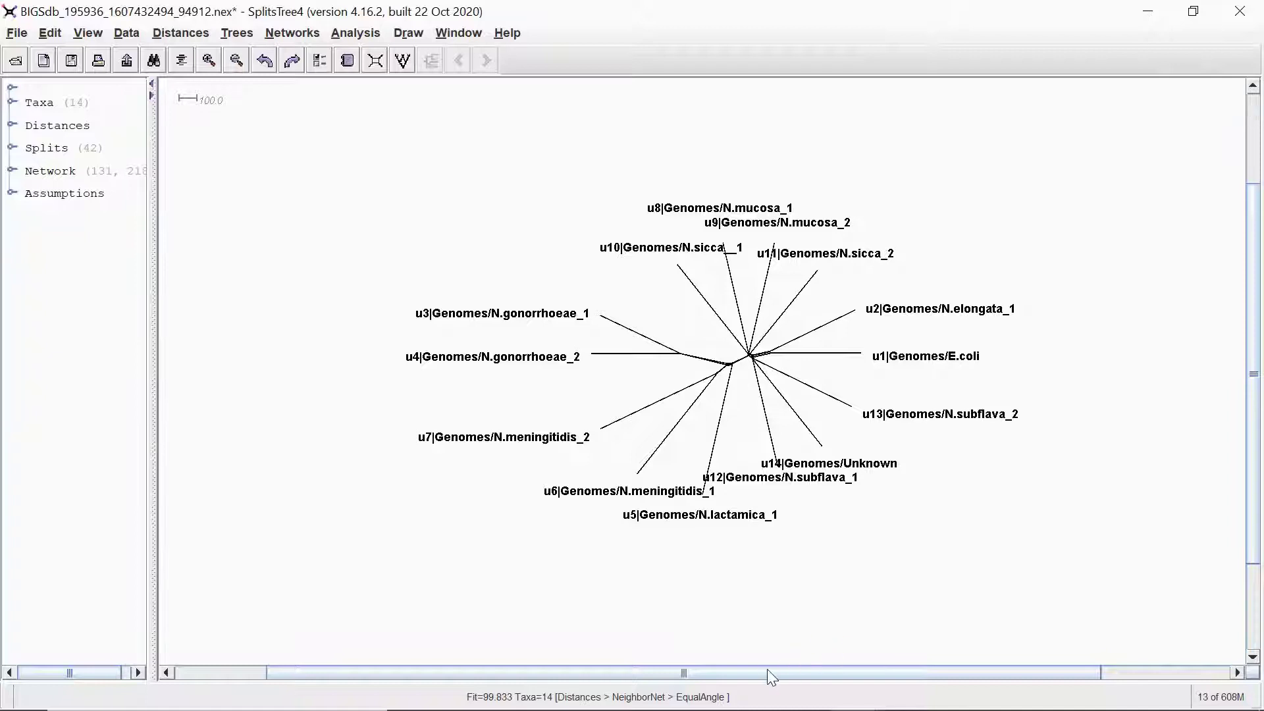
mouse_move(767, 673)
left_mouse_down()
mouse_move(785, 671)
mouse_move(815, 579)
left_mouse_up()
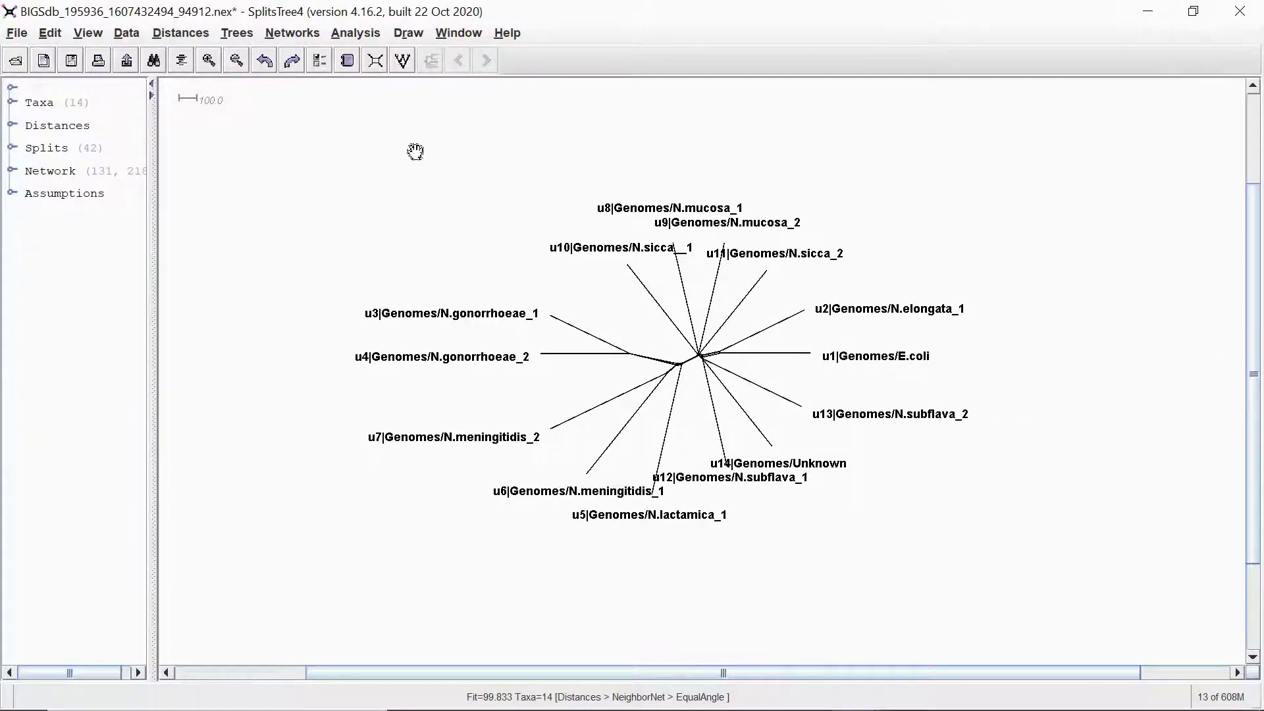
- Apply Trees > NJ to draw a neighbour-joining tree of the 14 taxa
left_click(242, 38)
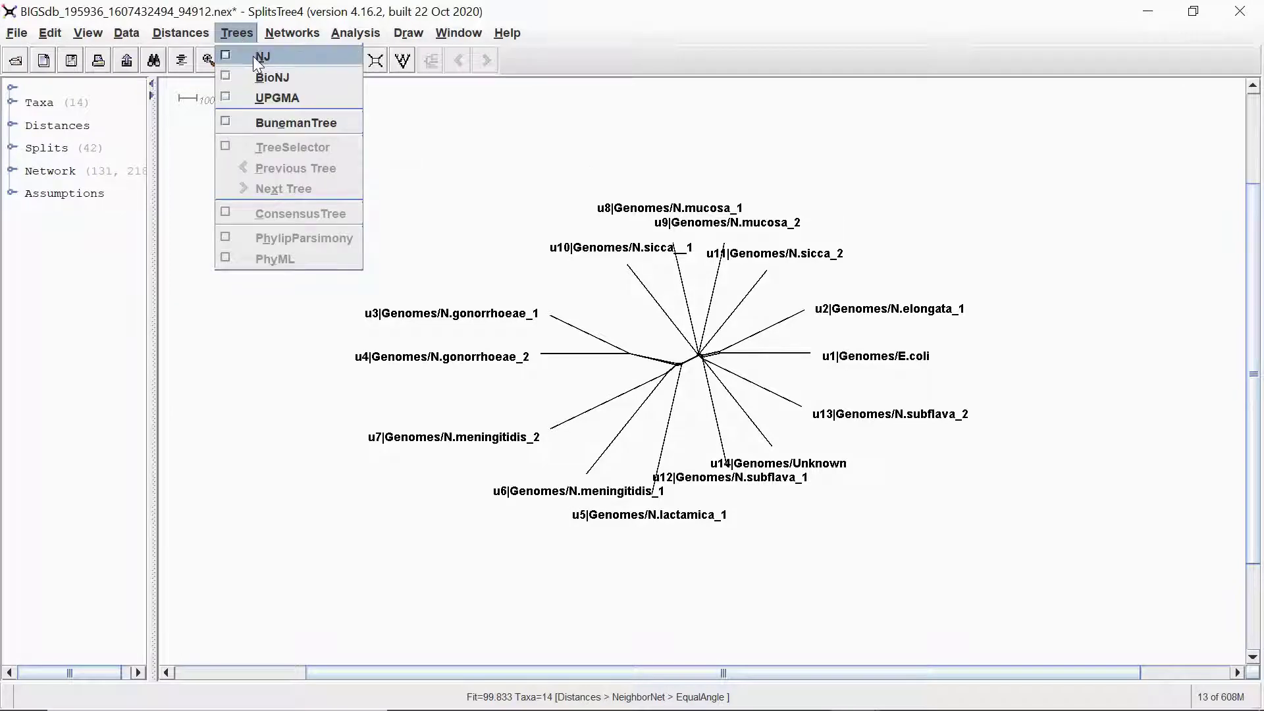
left_click(253, 57)
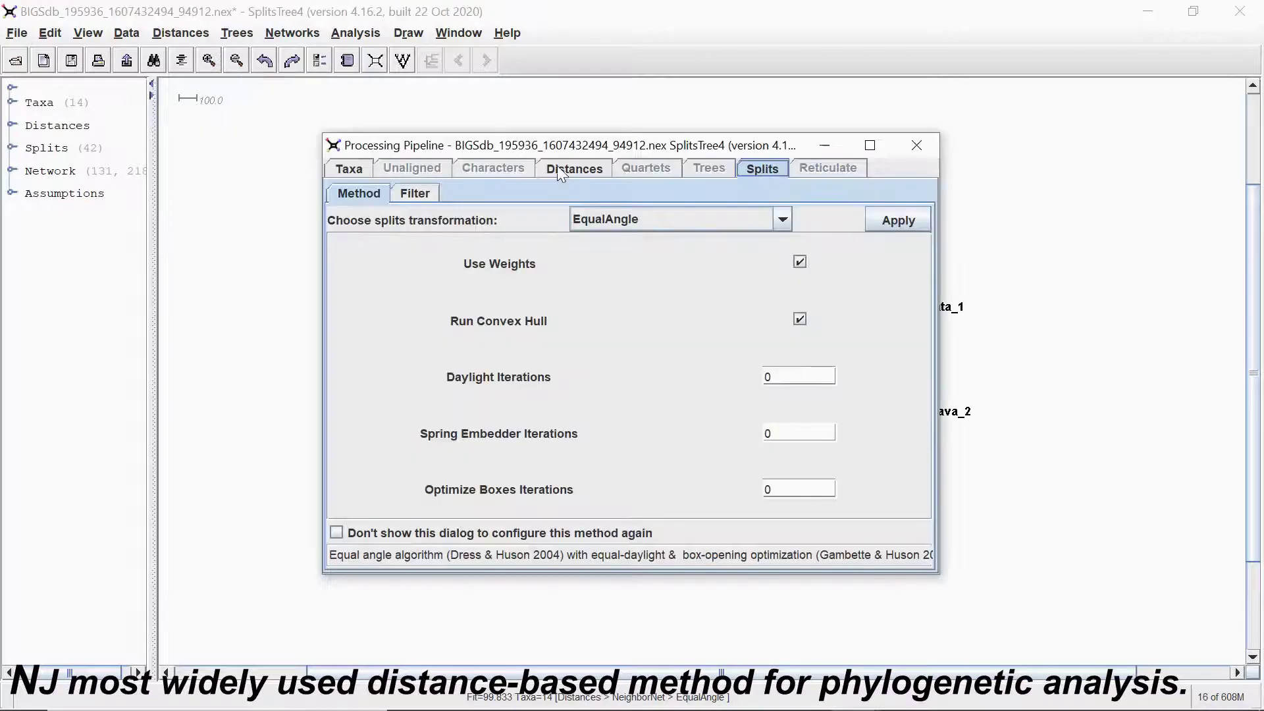
left_click(558, 168)
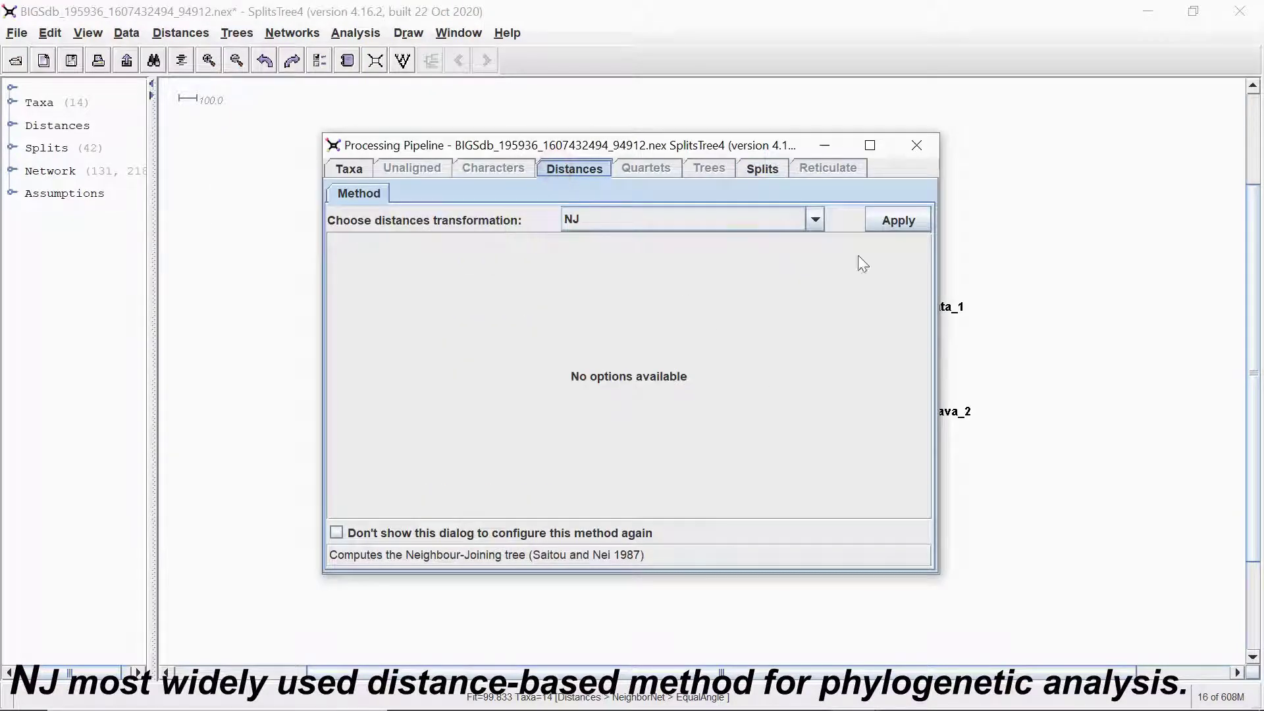
left_click(896, 223)
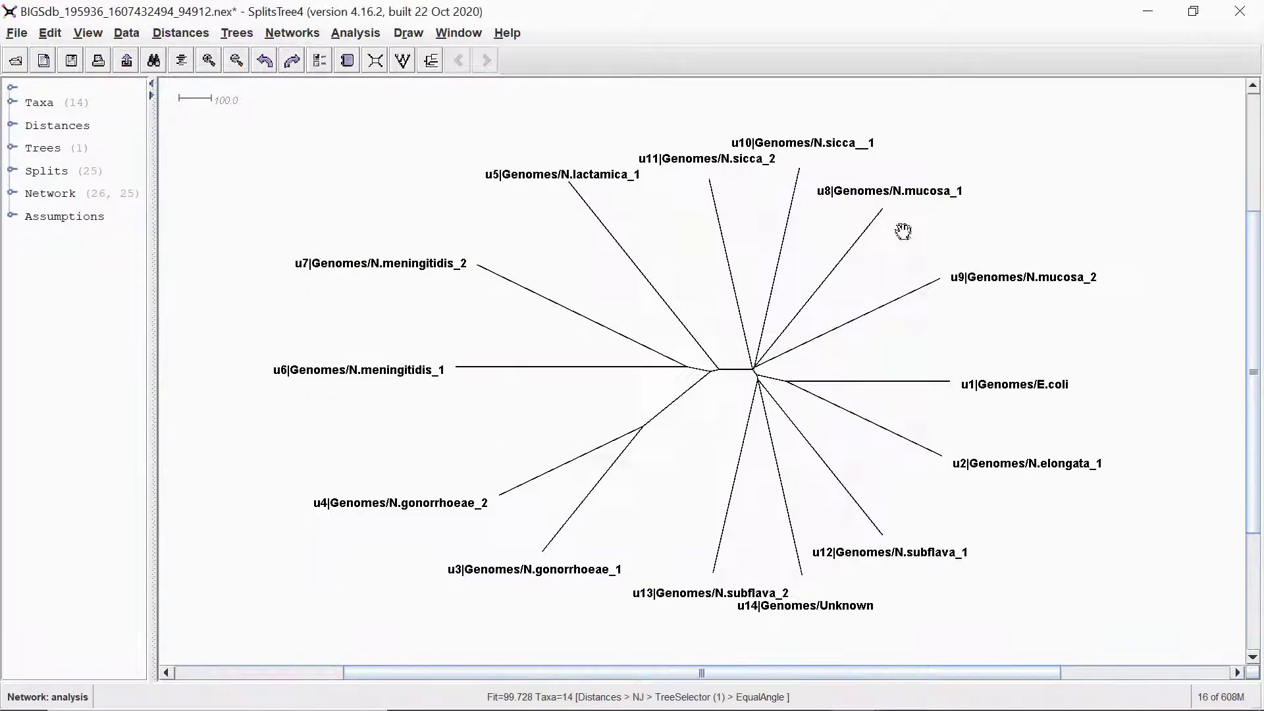
- Apply the Phylogram layout with Cladogram ticked, then zoom to fit the tree
left_click(415, 36)
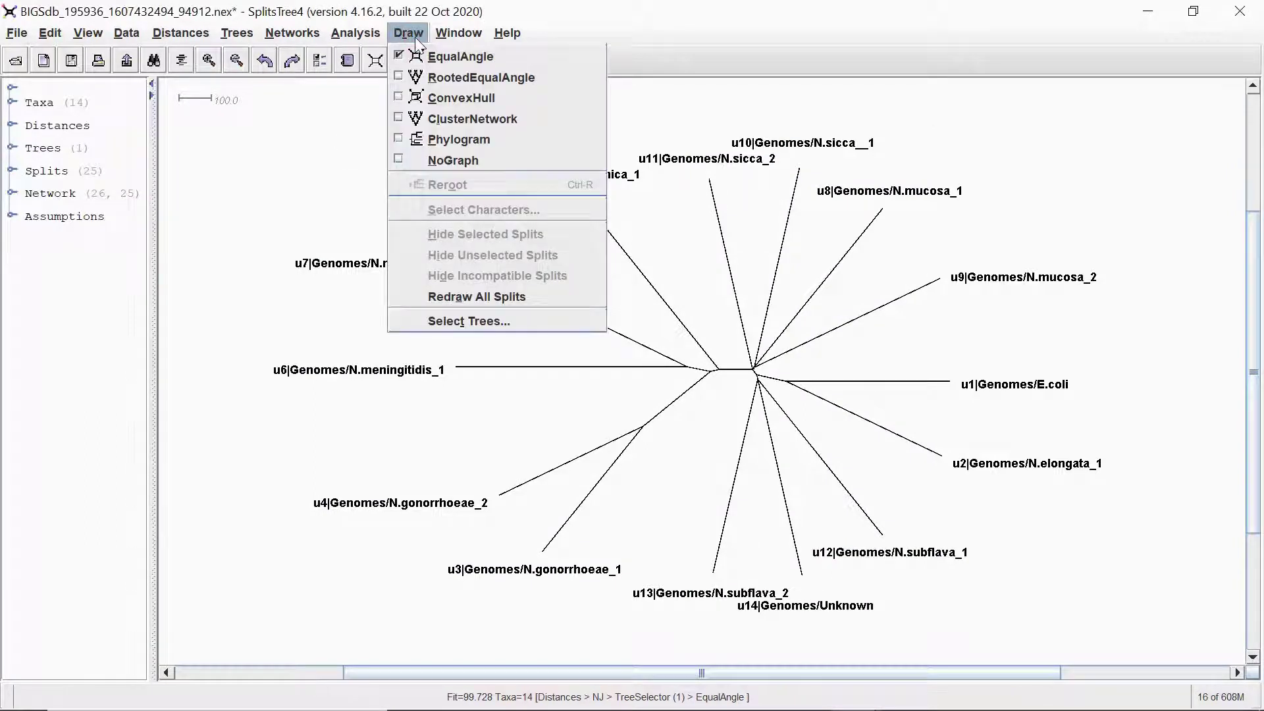
left_click(450, 140)
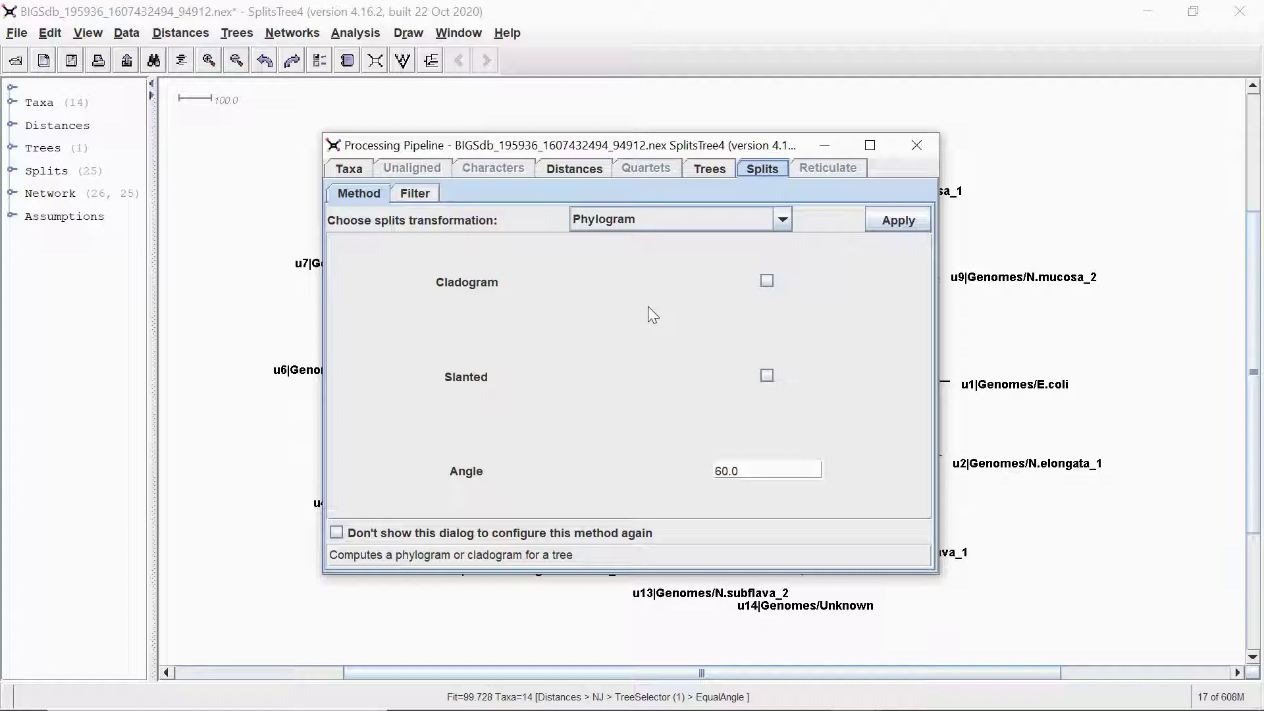
left_click(767, 280)
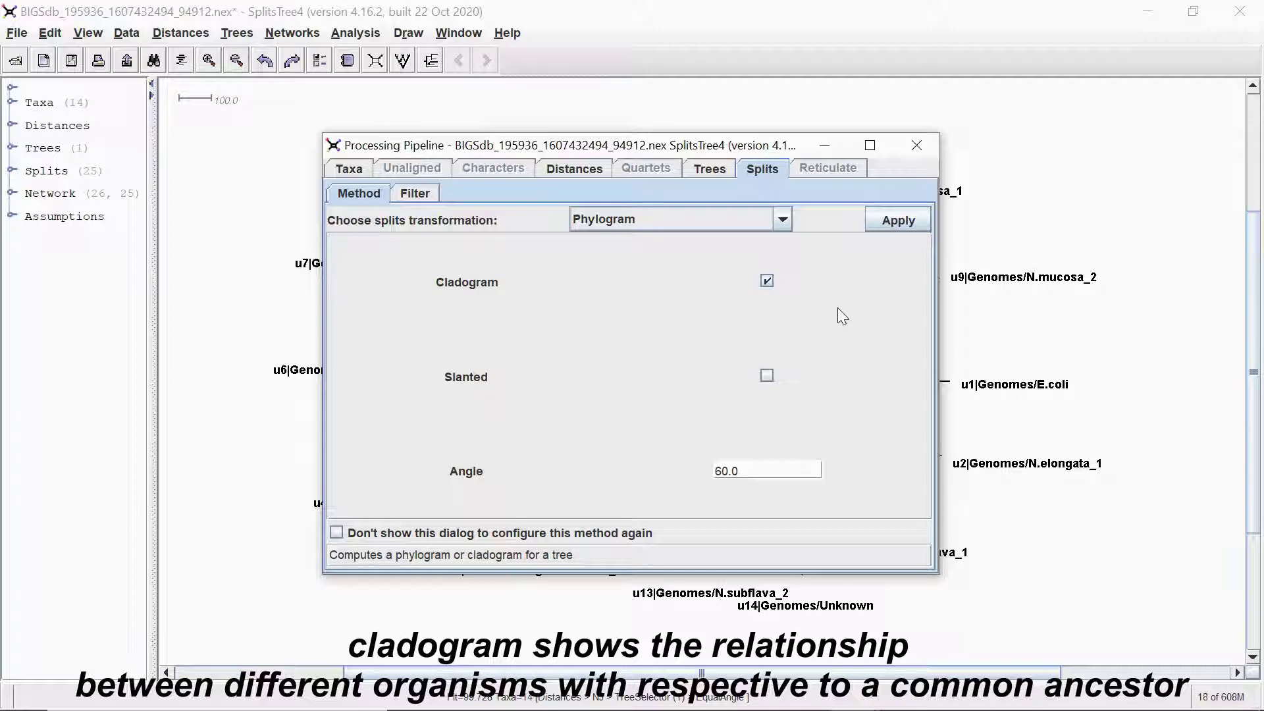
left_click(876, 223)
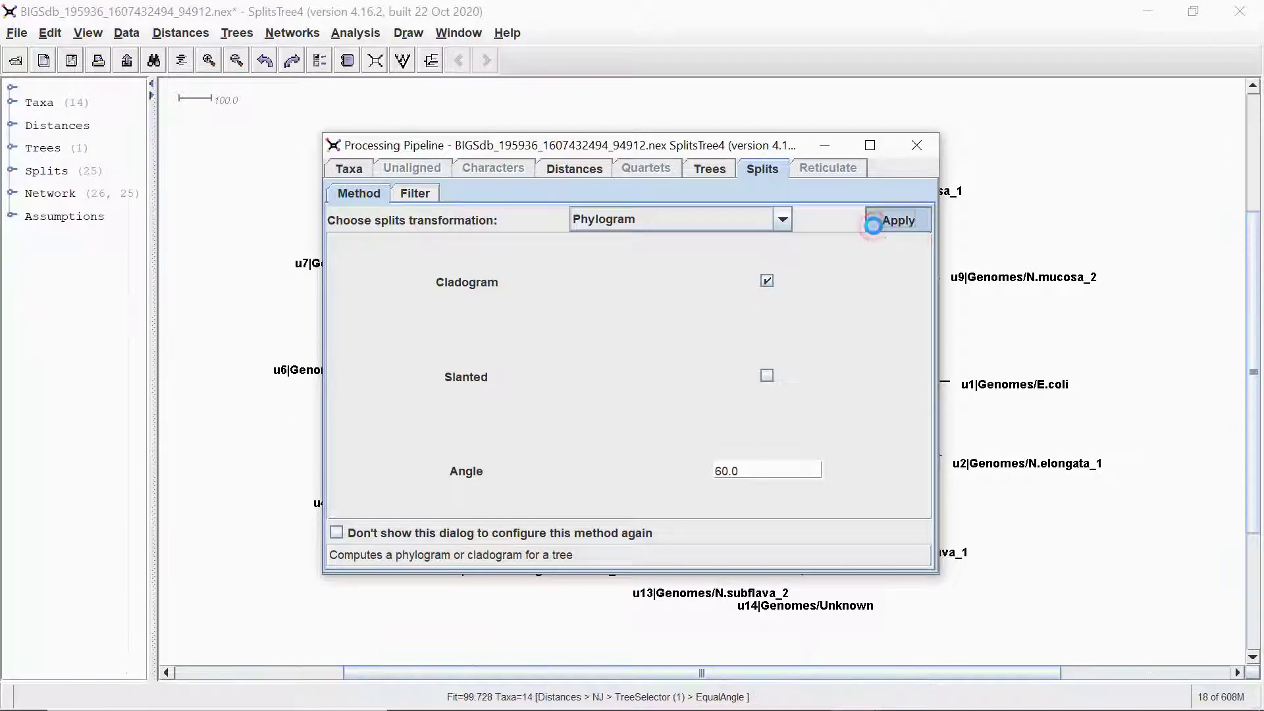
scroll(923, 375, "up", 2)
scroll(921, 380, "up", 1)
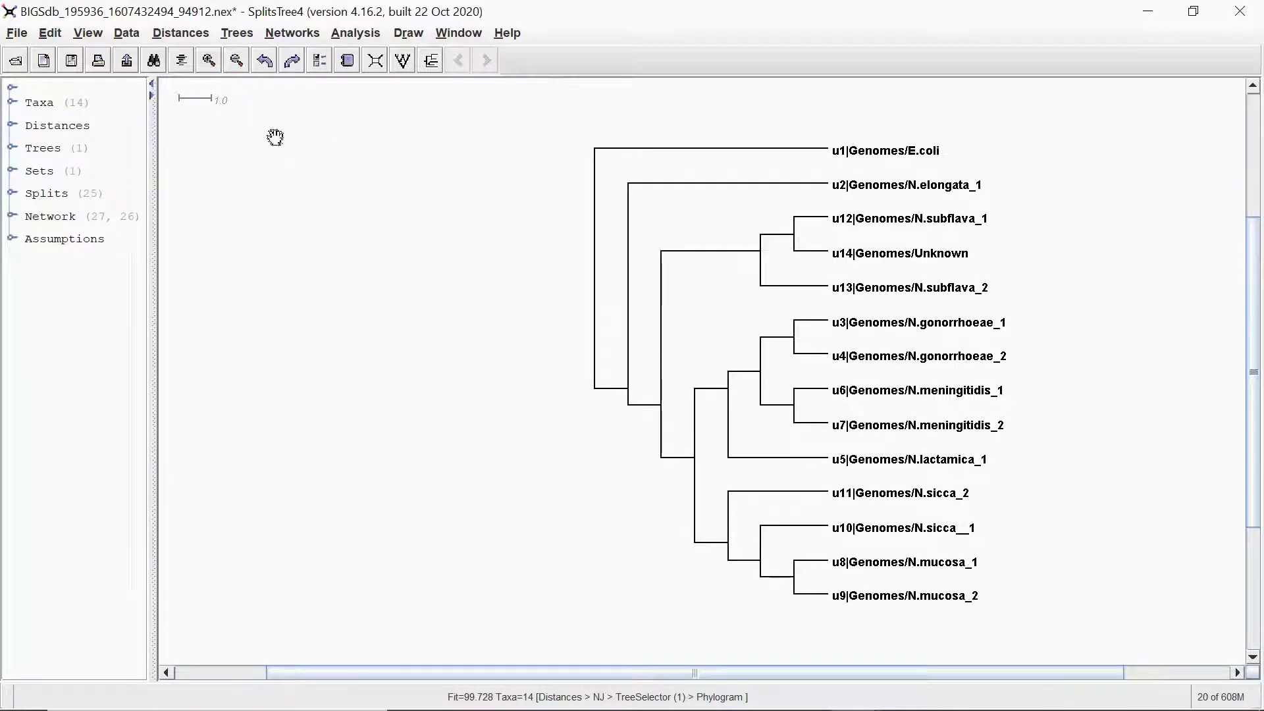
left_click_drag(564, 673, 641, 686)
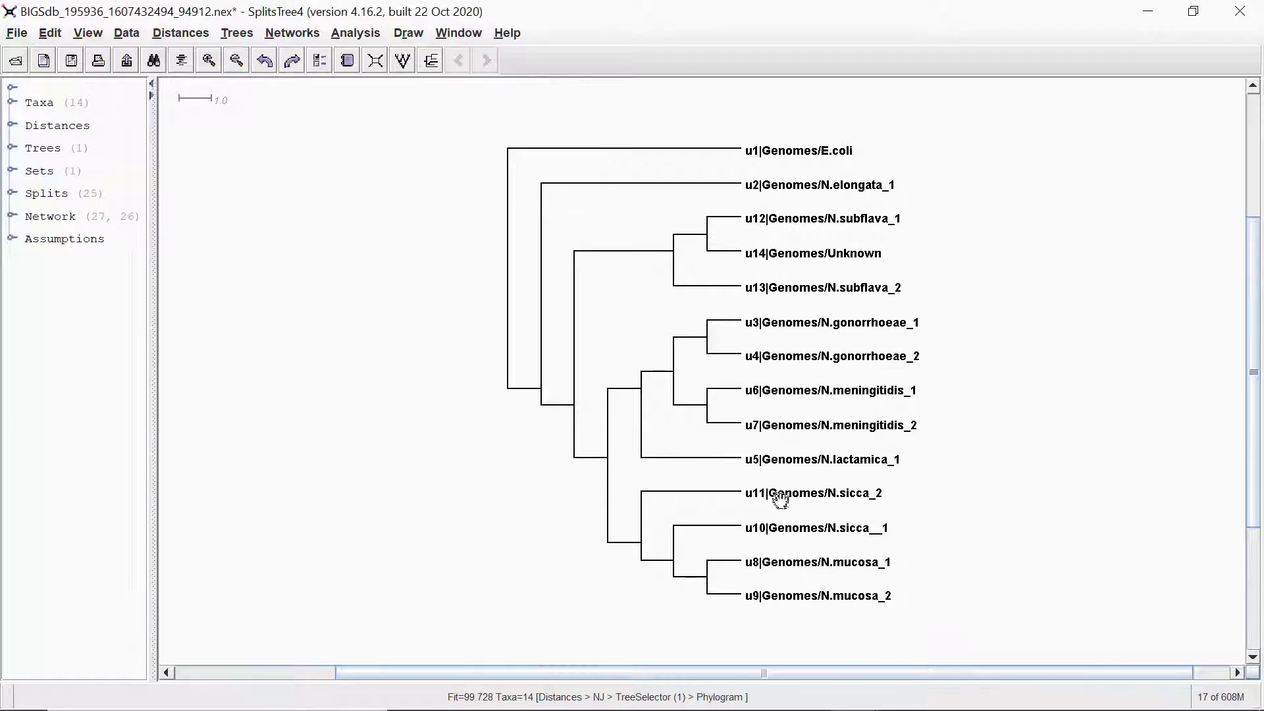
scroll(781, 499, "up", 2)
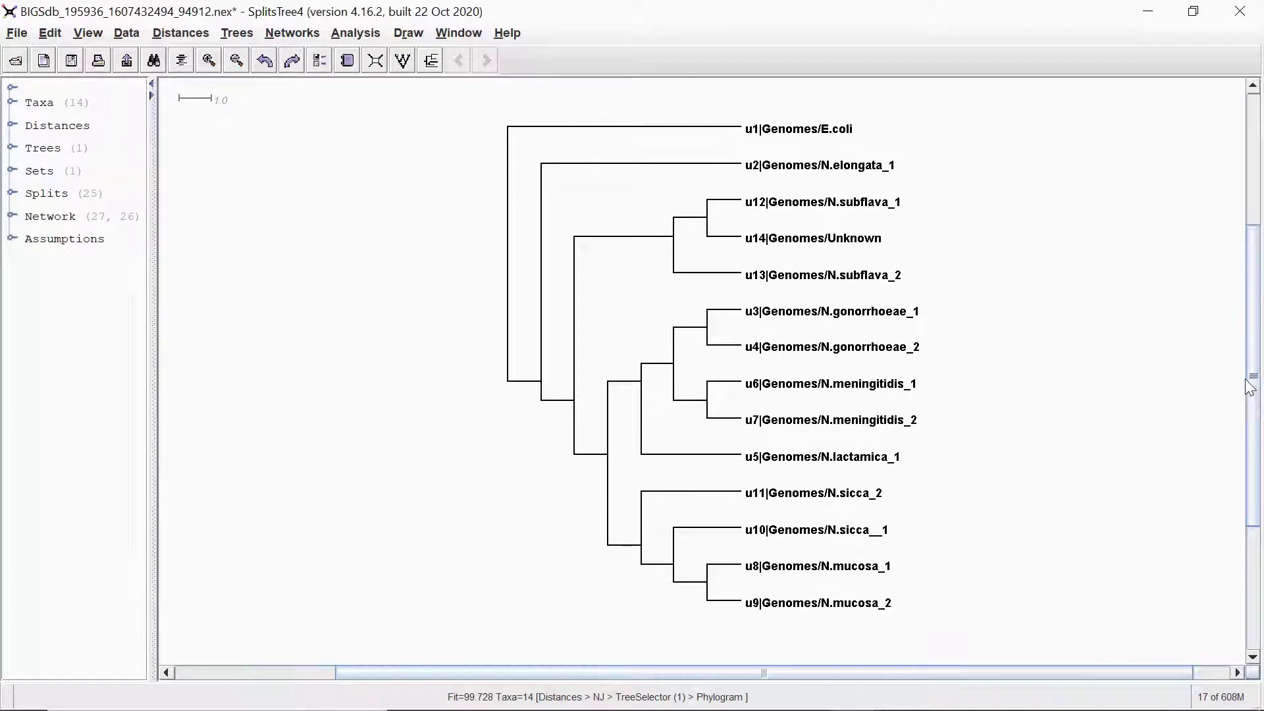
left_click_drag(1249, 381, 1254, 367)
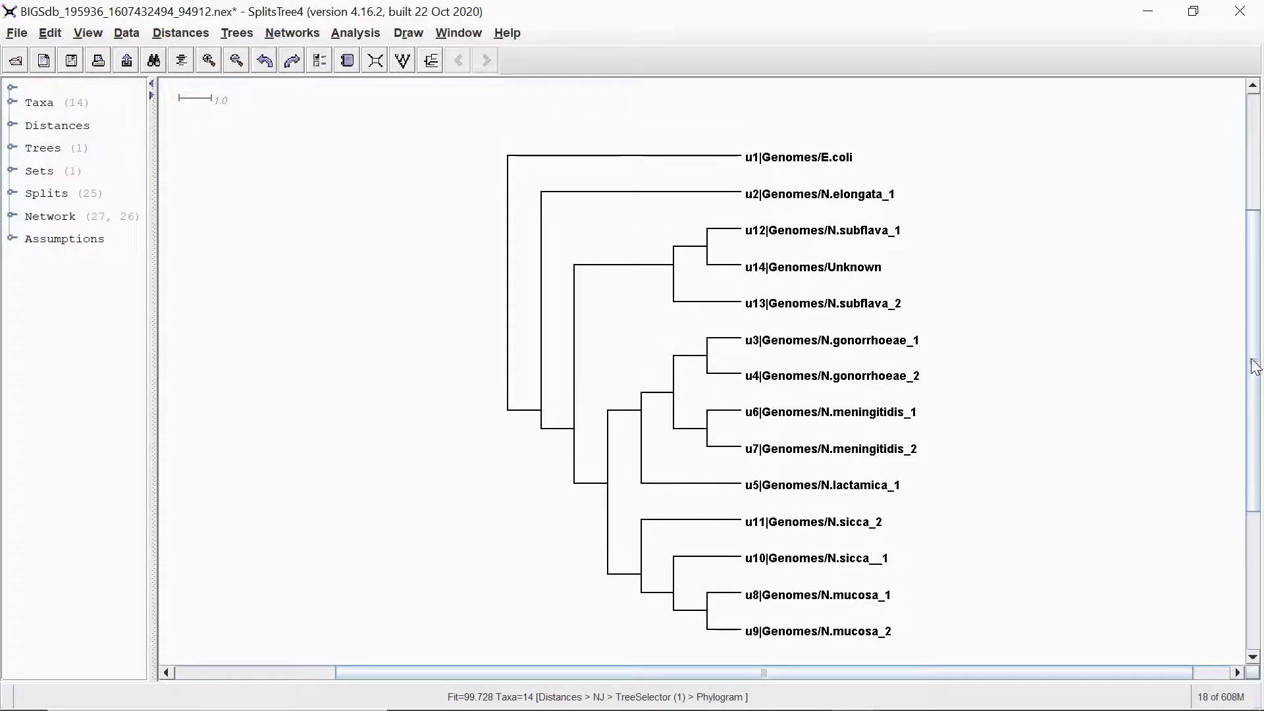